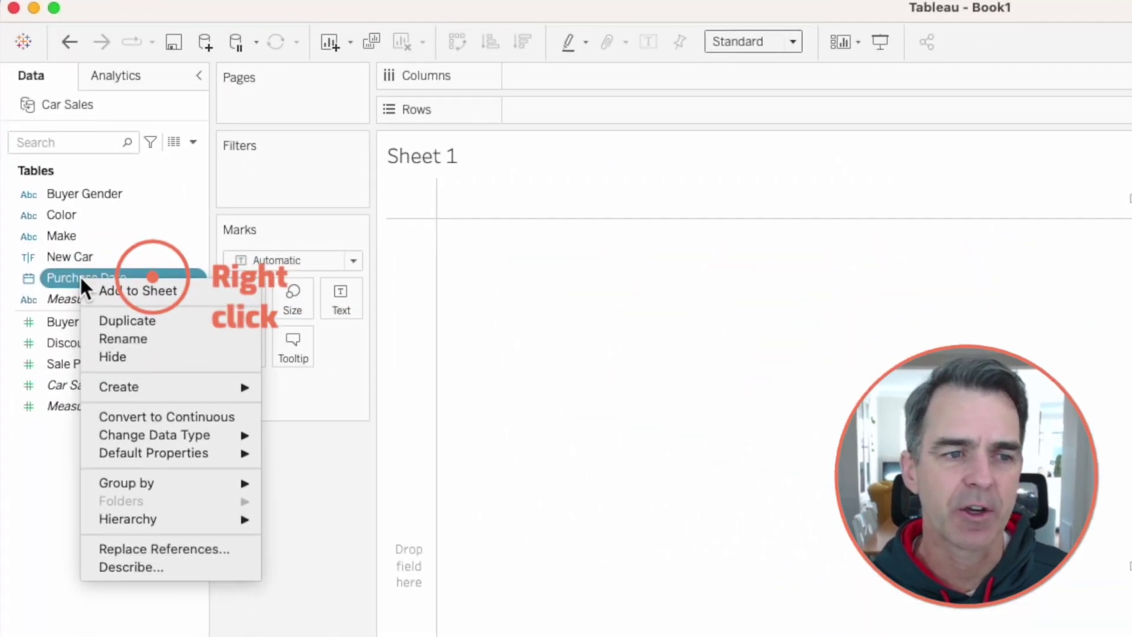
Create a custom date field named 'Day' from Purchase Date with detail set to Days.
mouse_move(194, 387)
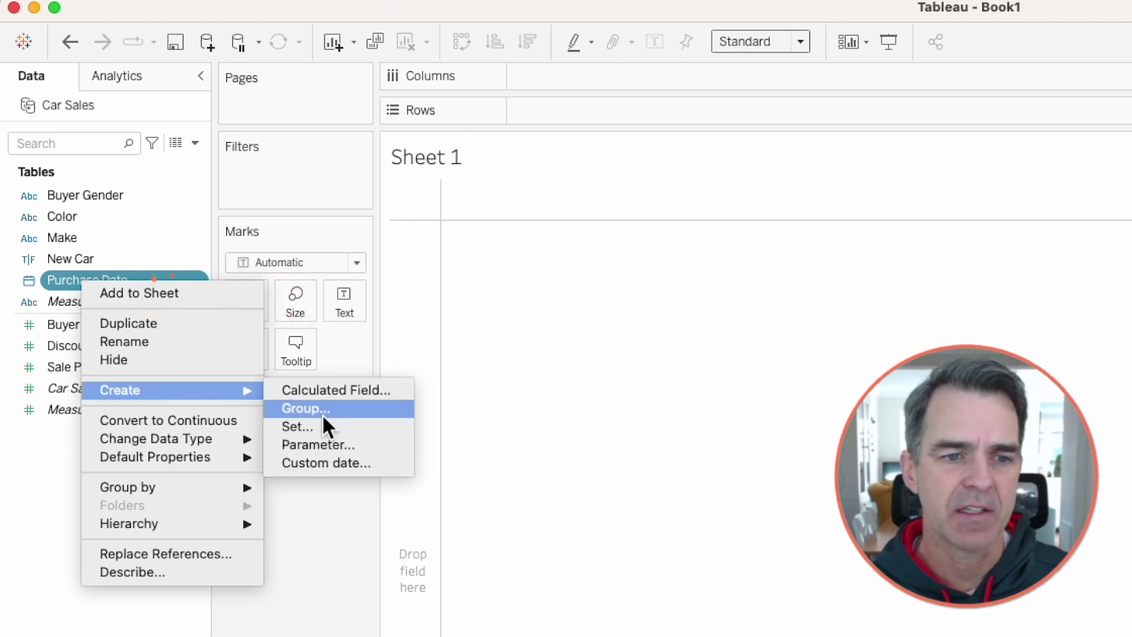
click(323, 463)
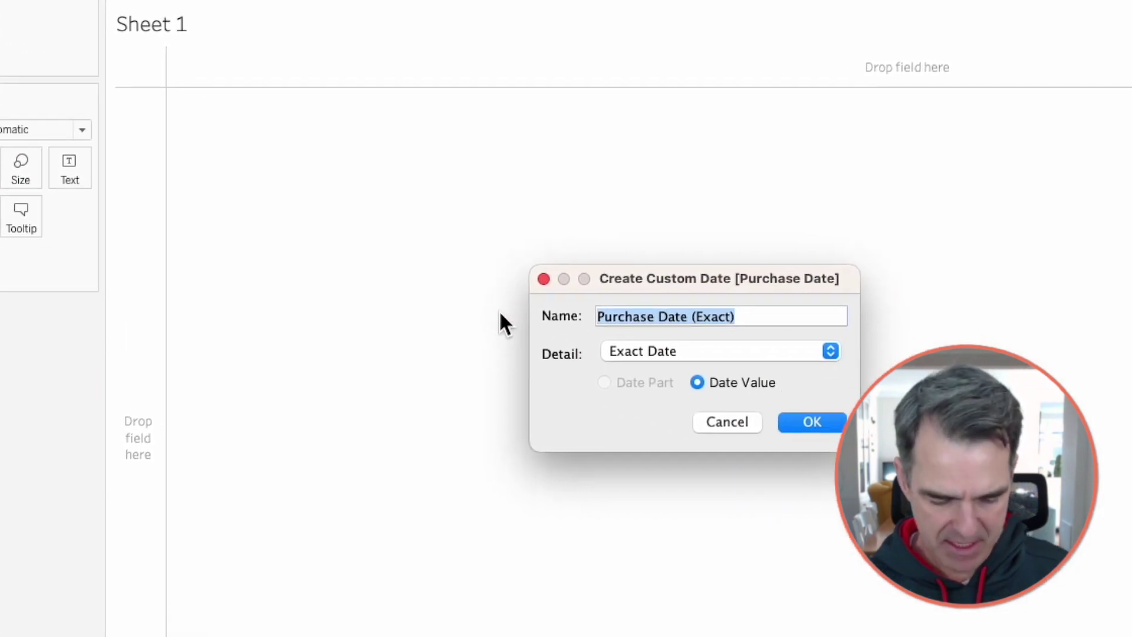
text(Day)
click(627, 352)
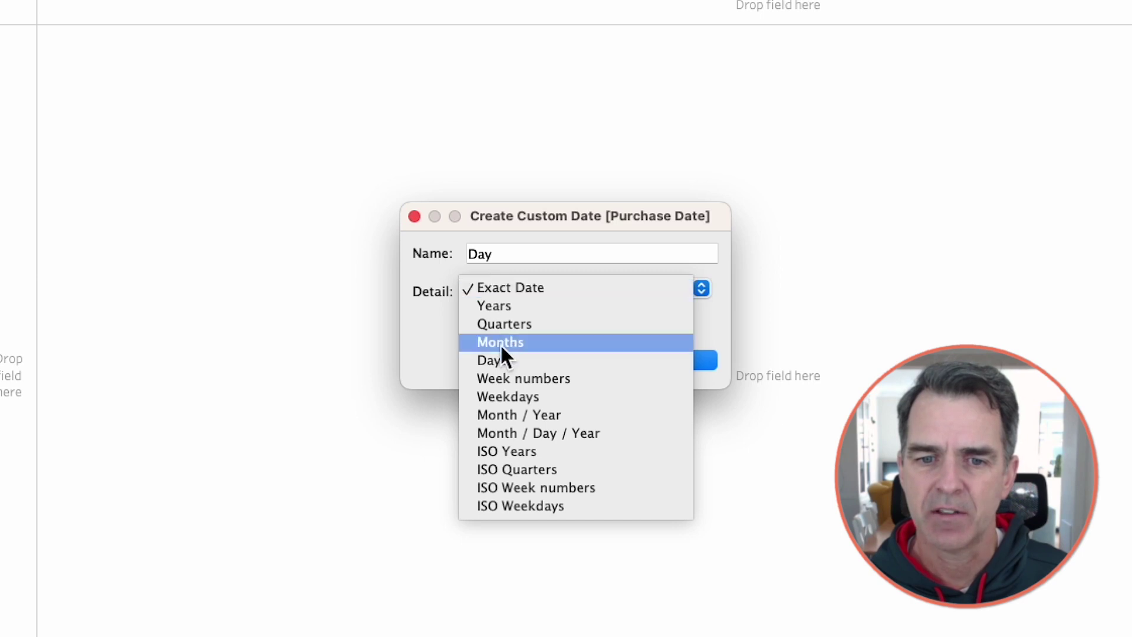
click(498, 360)
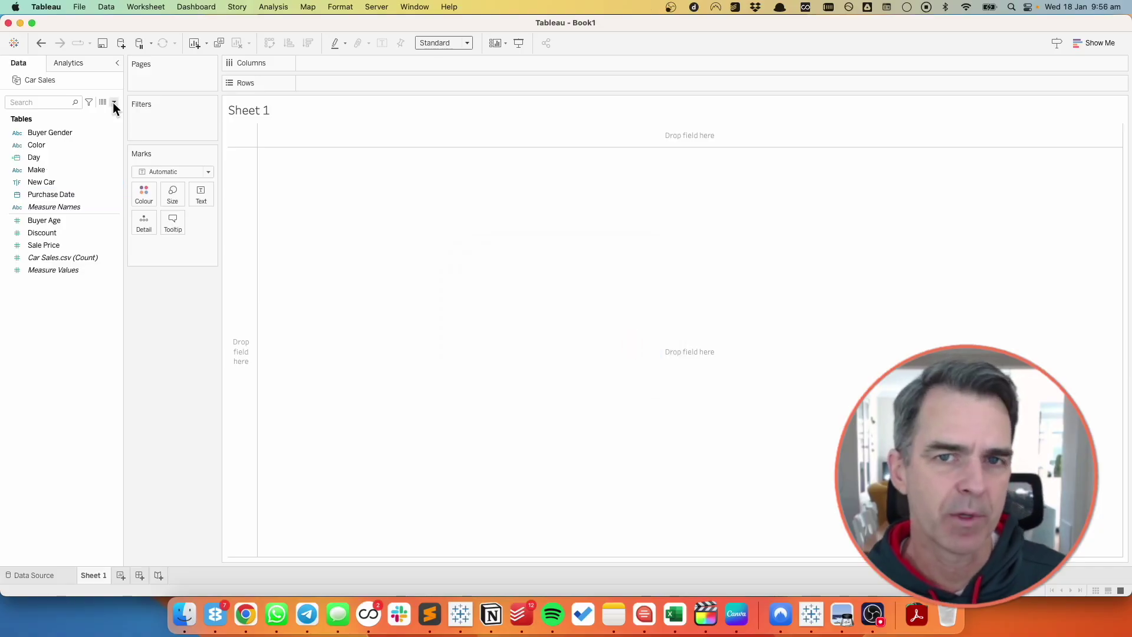
Create the calculated field 'Latest Day' with formula {MAX([Day])}.
click(114, 103)
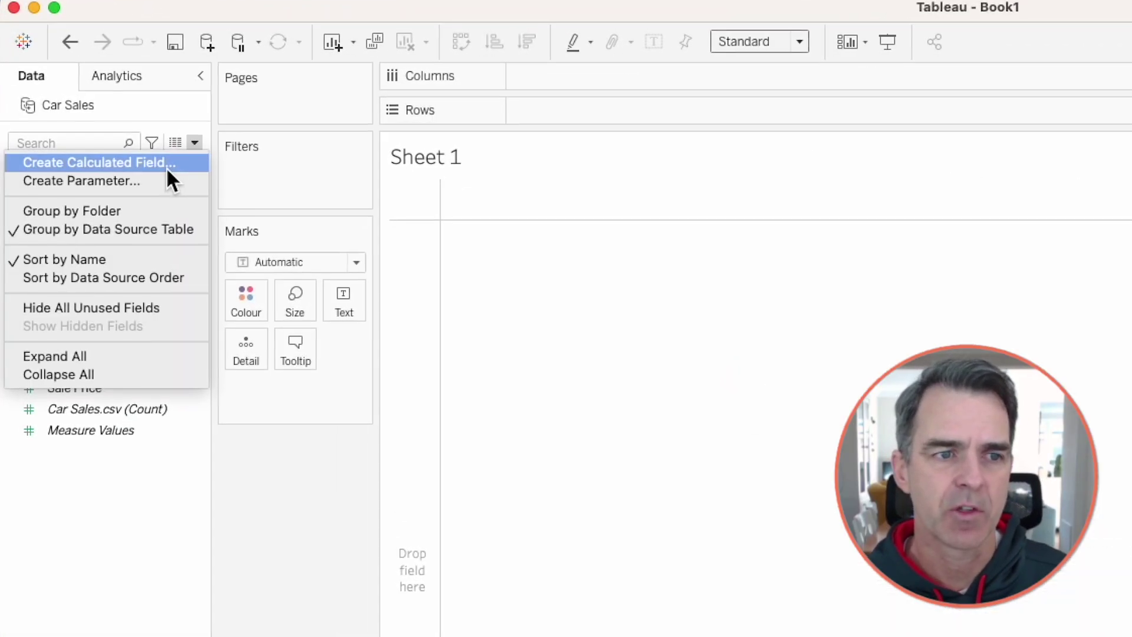
click(166, 167)
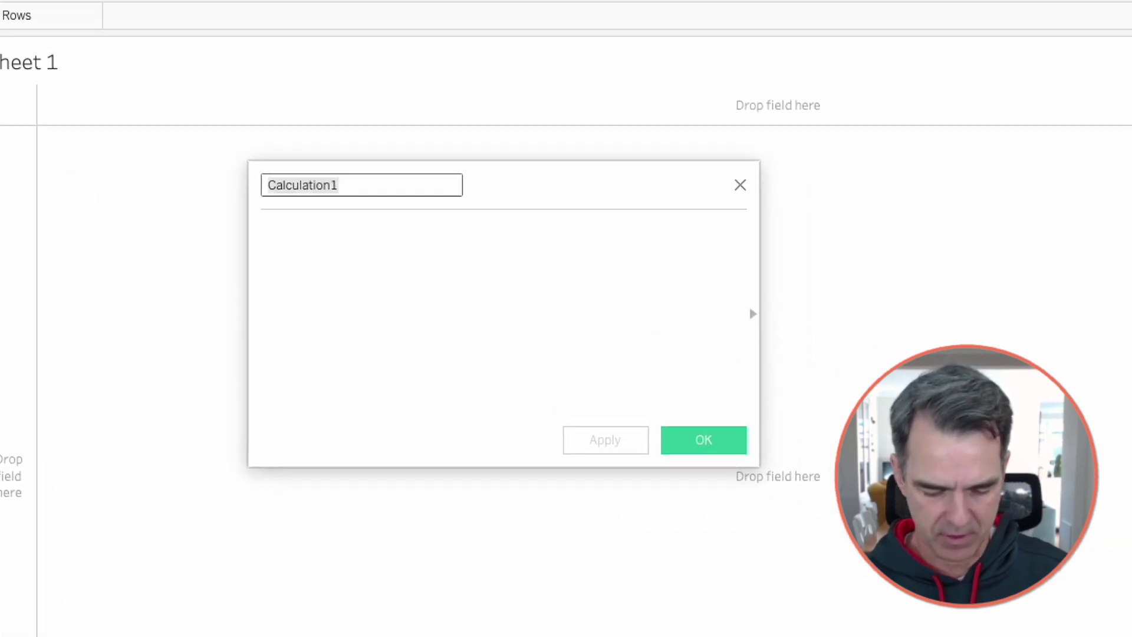
text(Latest D)
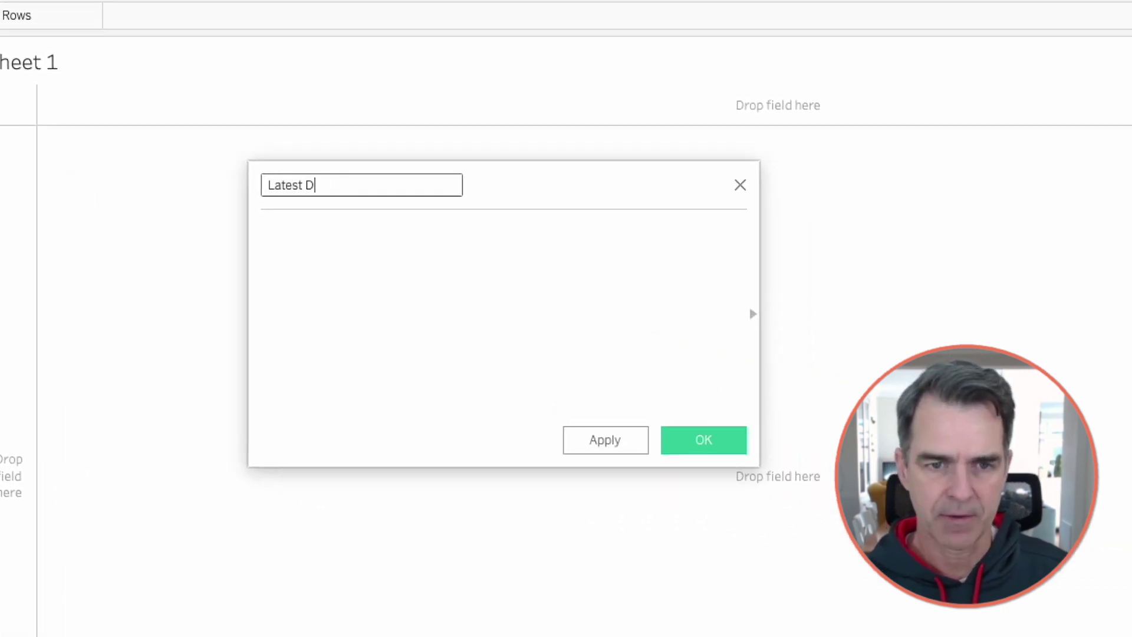
text(ay)
click(367, 305)
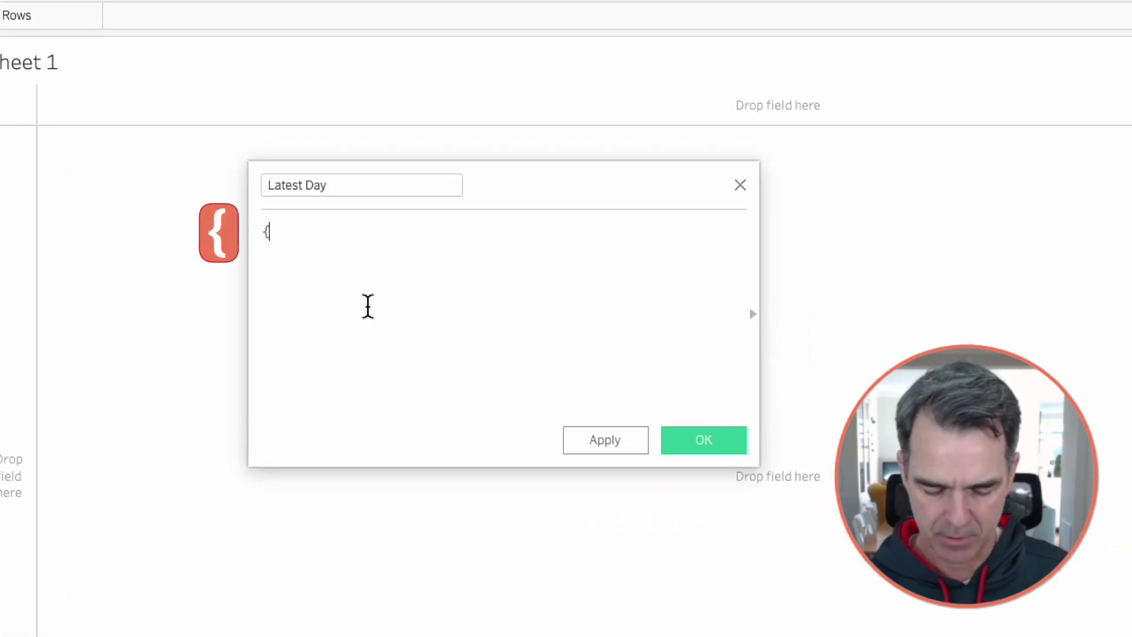
text({max)
key(Return)
text(da)
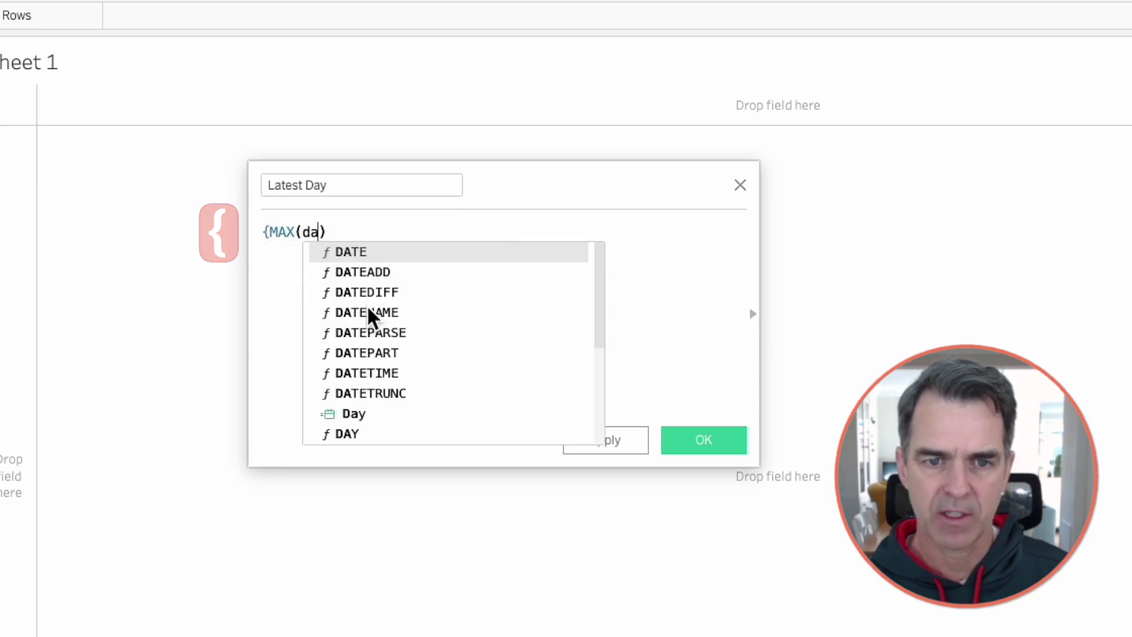
click(358, 414)
text(})
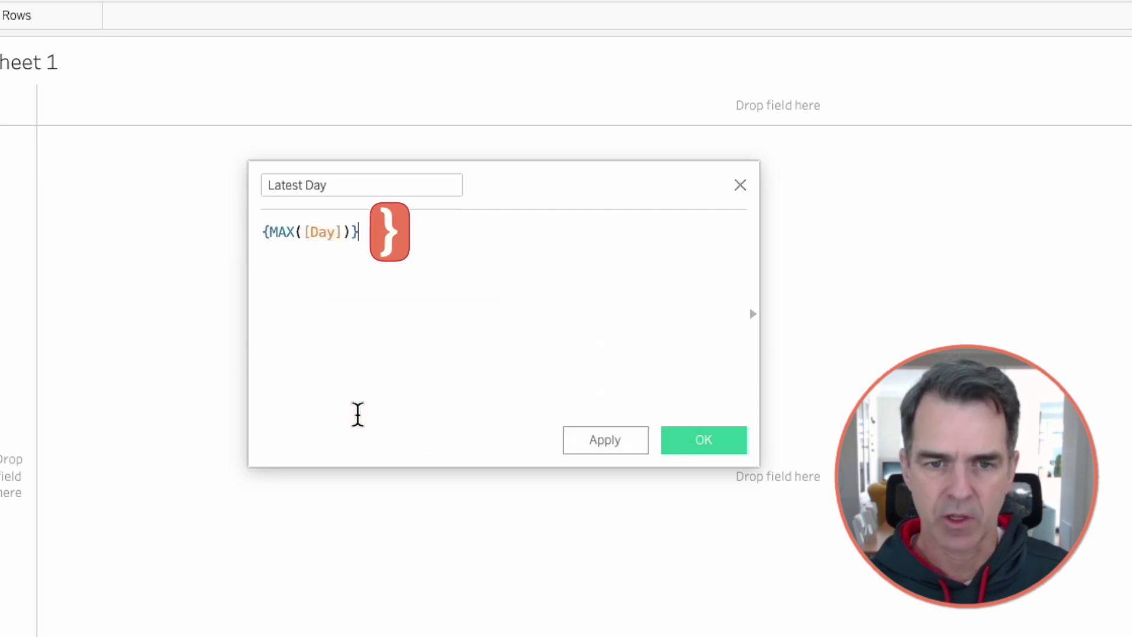
click(695, 438)
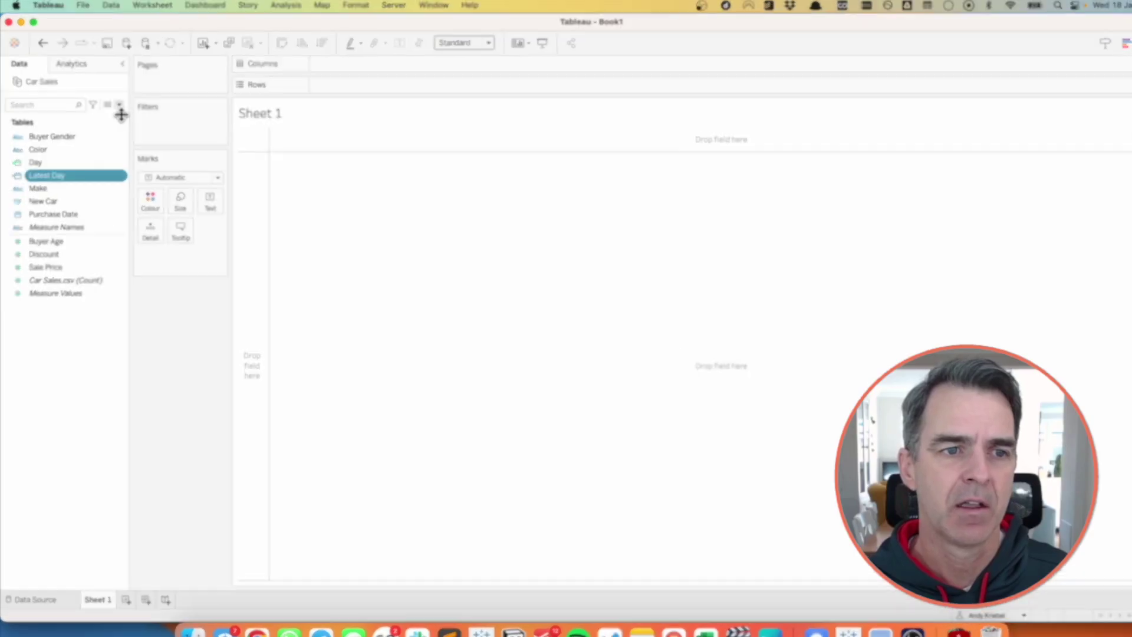
Create the calculated field 'Previous Day' with formula [Latest Day]-1.
click(116, 118)
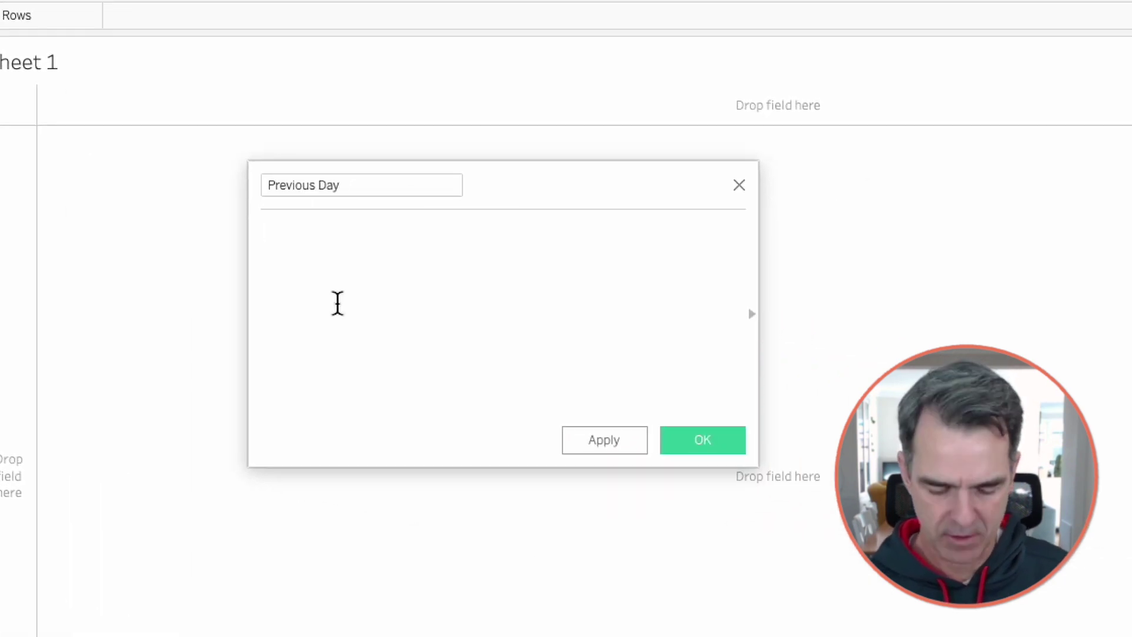
text(late)
key(Return)
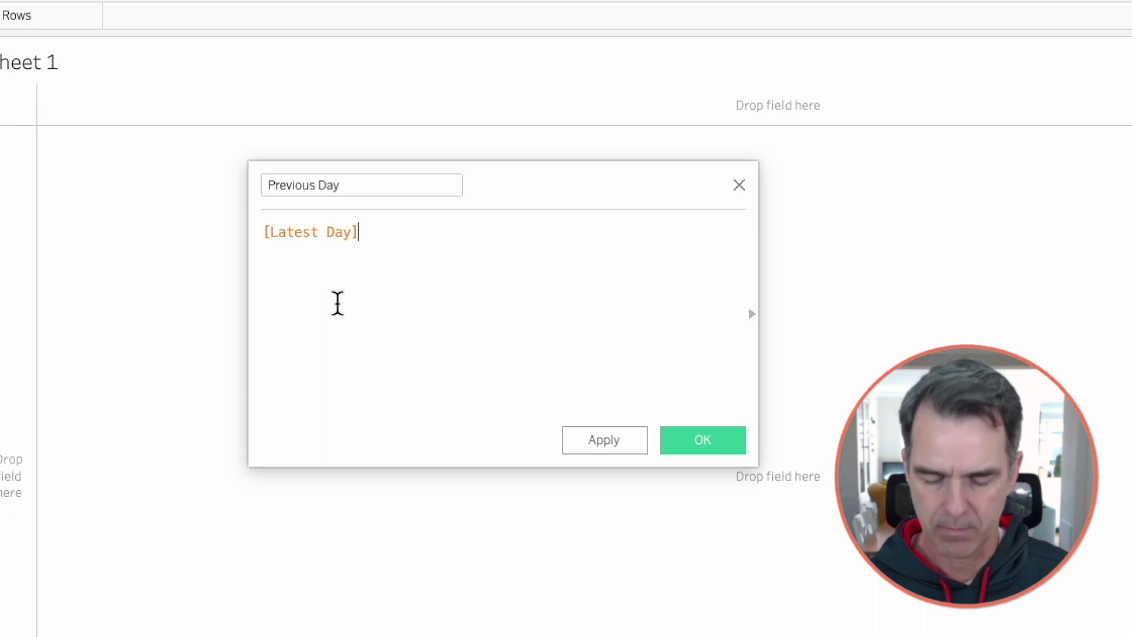
text(-1)
click(710, 429)
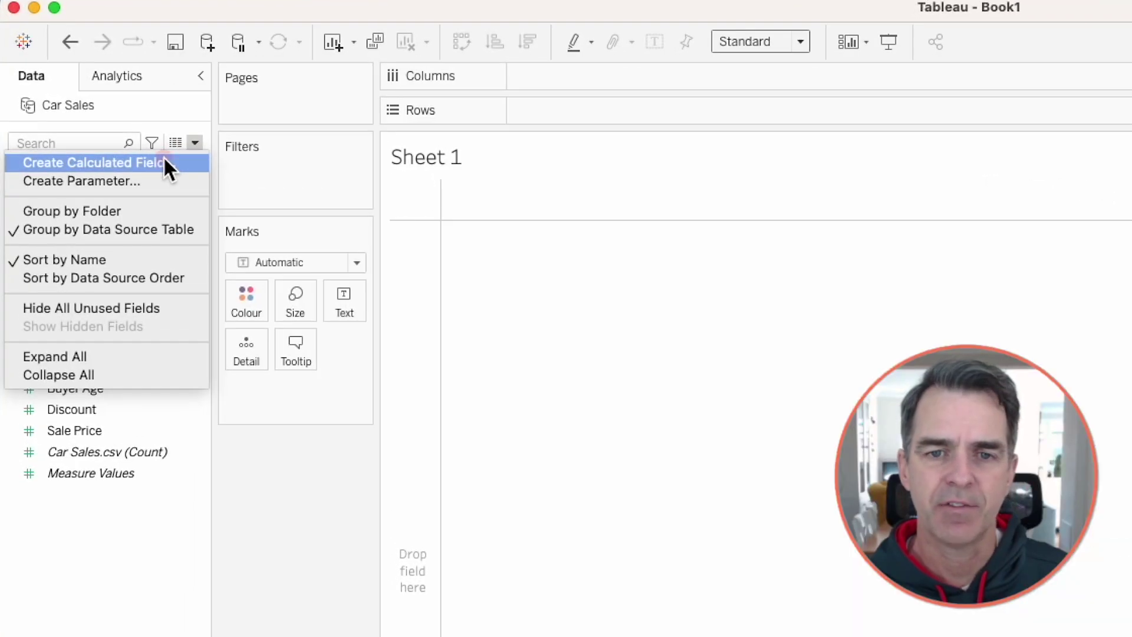
Create the calculated field 'Sales Latest Day' as INT([Day]=[Latest Day])*[Sale Price].
click(162, 162)
text(Sales Latest Day)
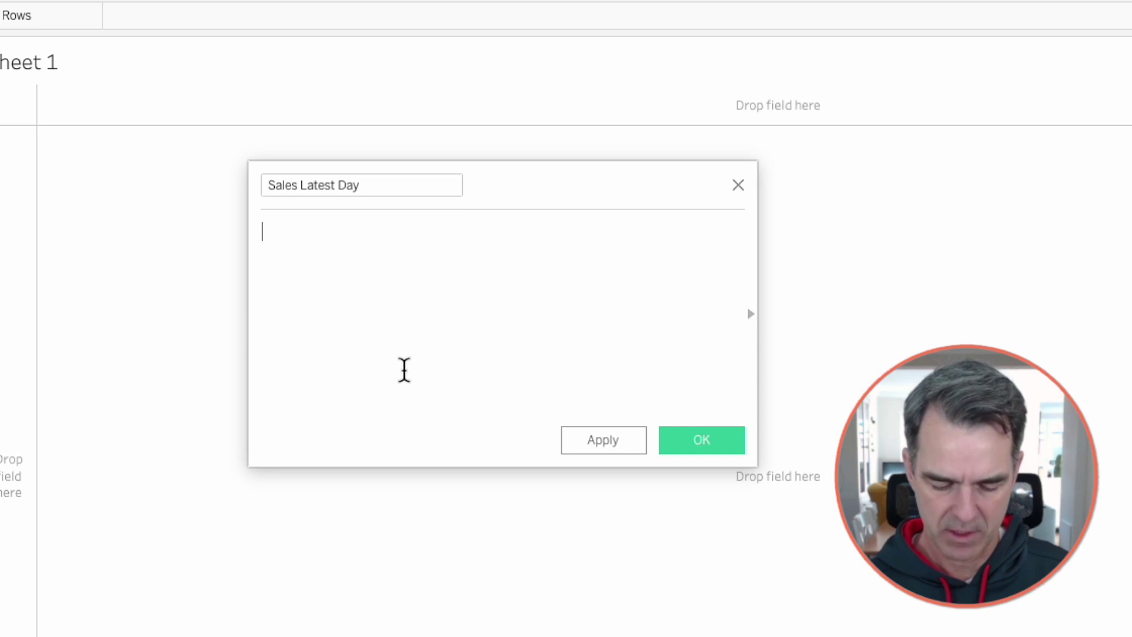
text(INT()
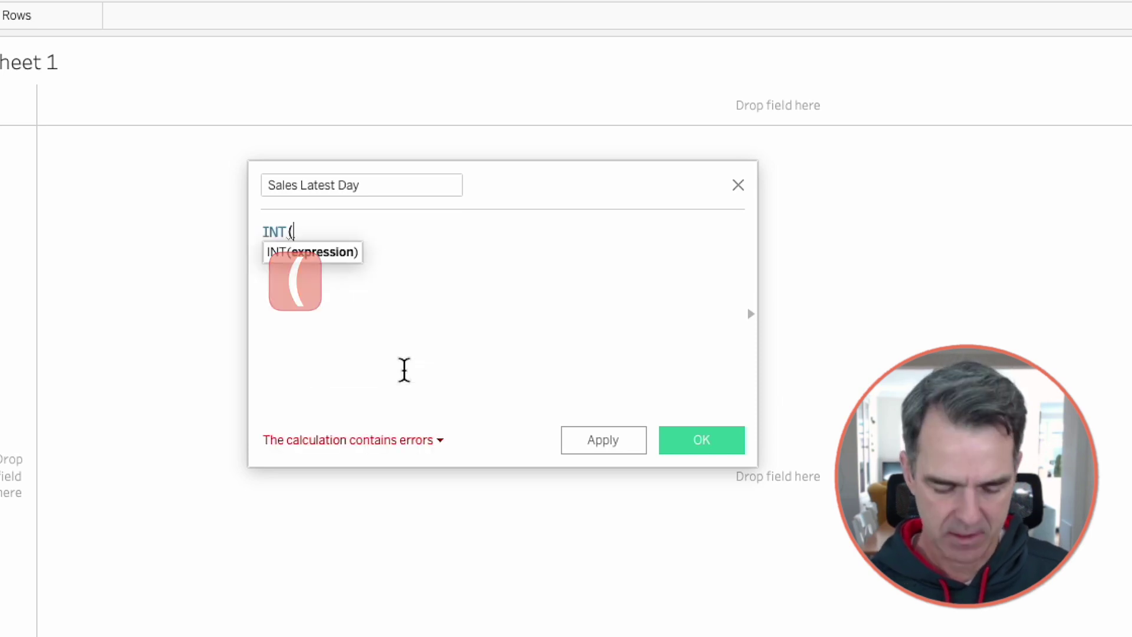
text(Day)
key(Return)
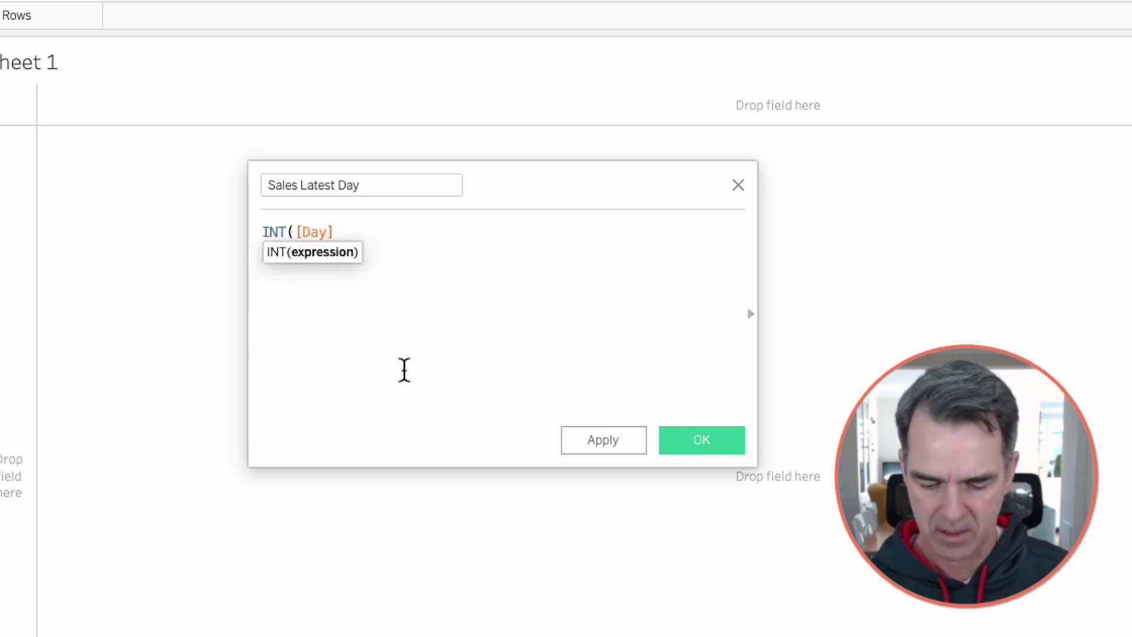
text(=[La)
key(Down)
key(Return)
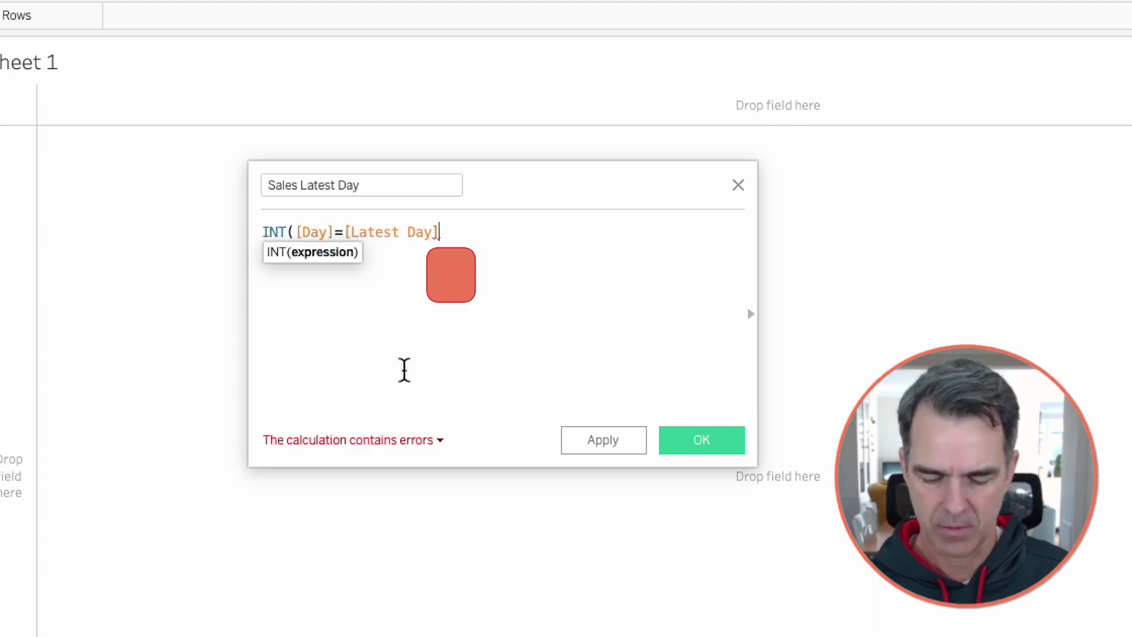
text())
text(*[Sa)
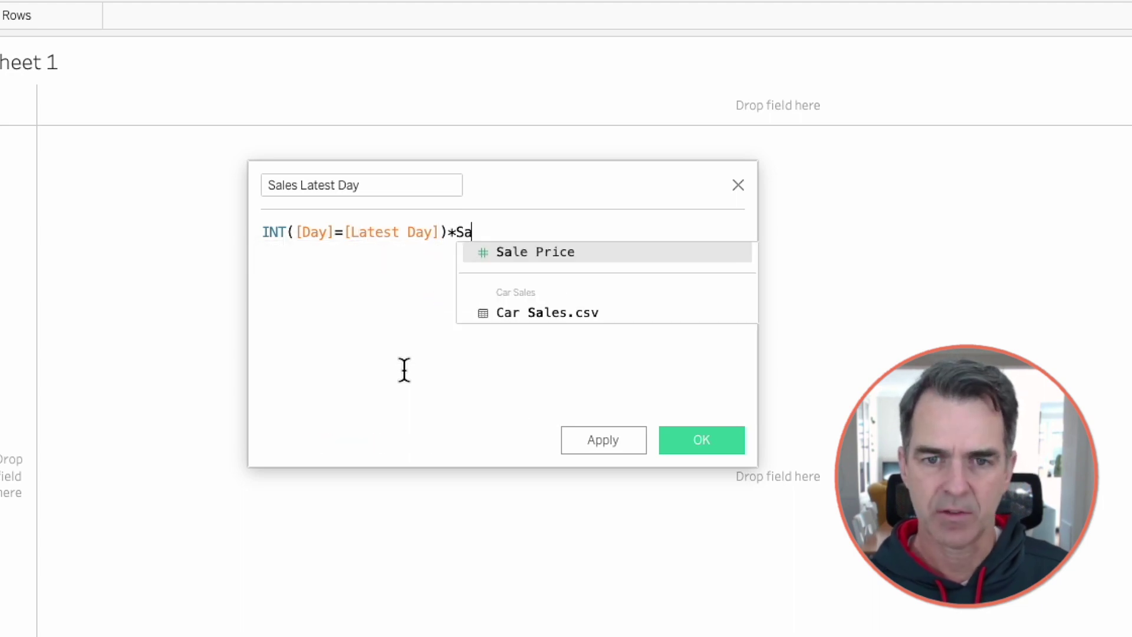
key(Return)
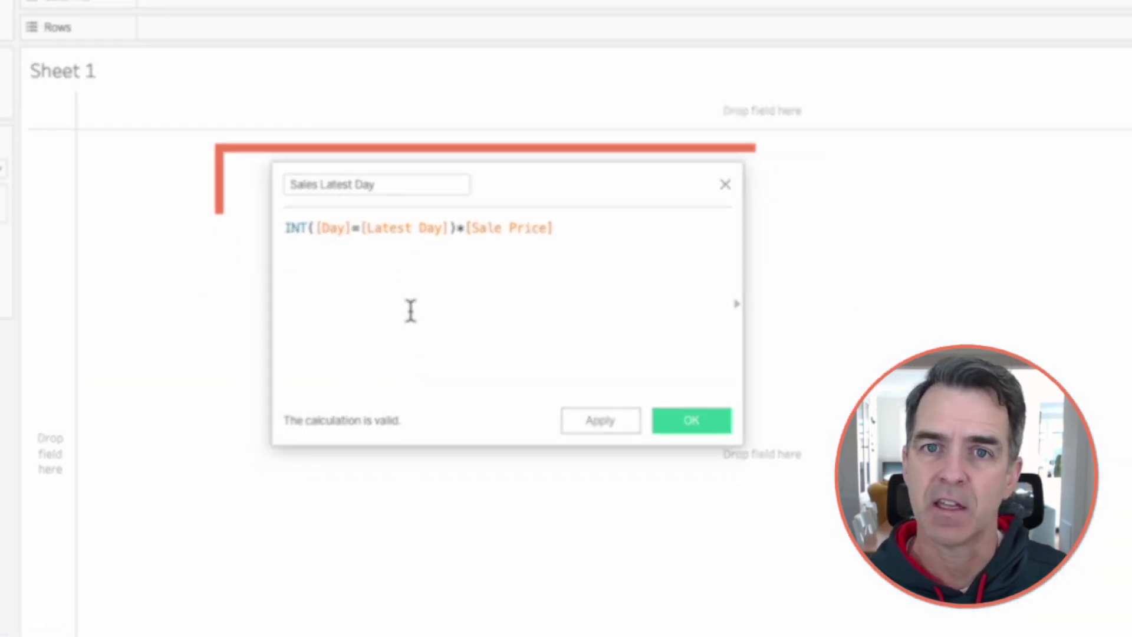
click(698, 440)
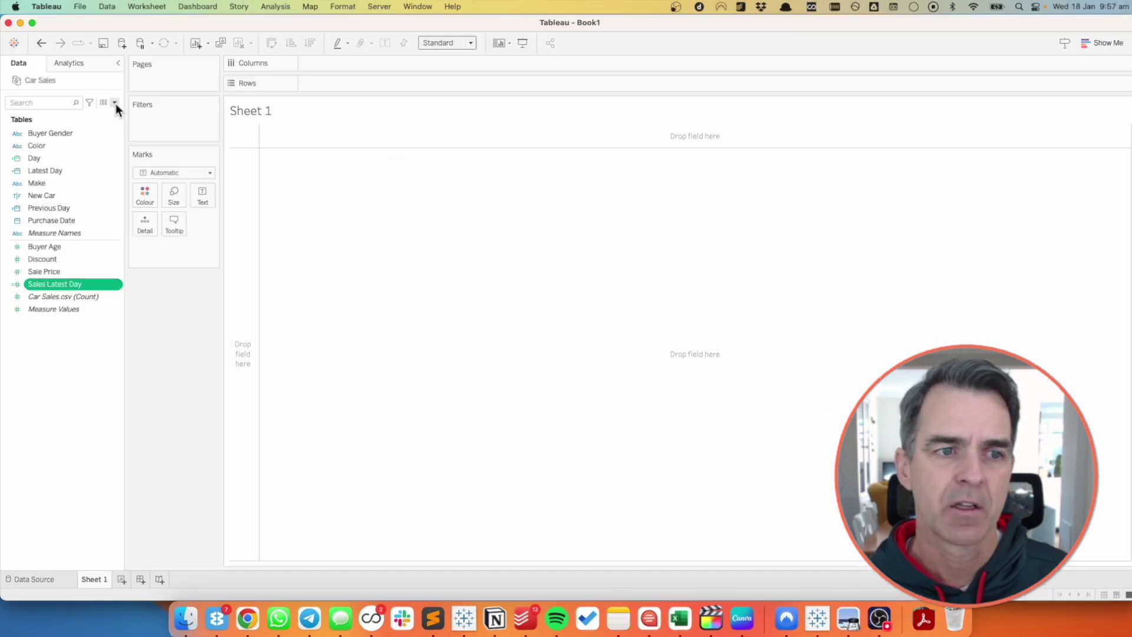
Create the calculated field 'Sales Previous Day' as INT([Day]=[Previous Day])*[Sale Price].
click(114, 103)
click(96, 110)
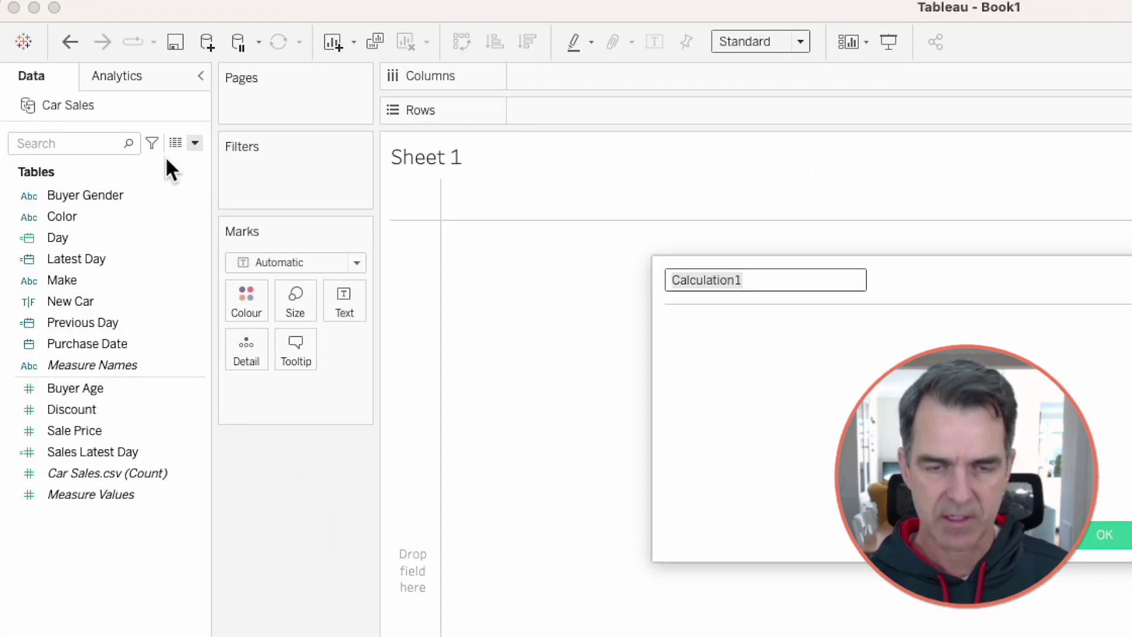
text(Sales Previous Day)
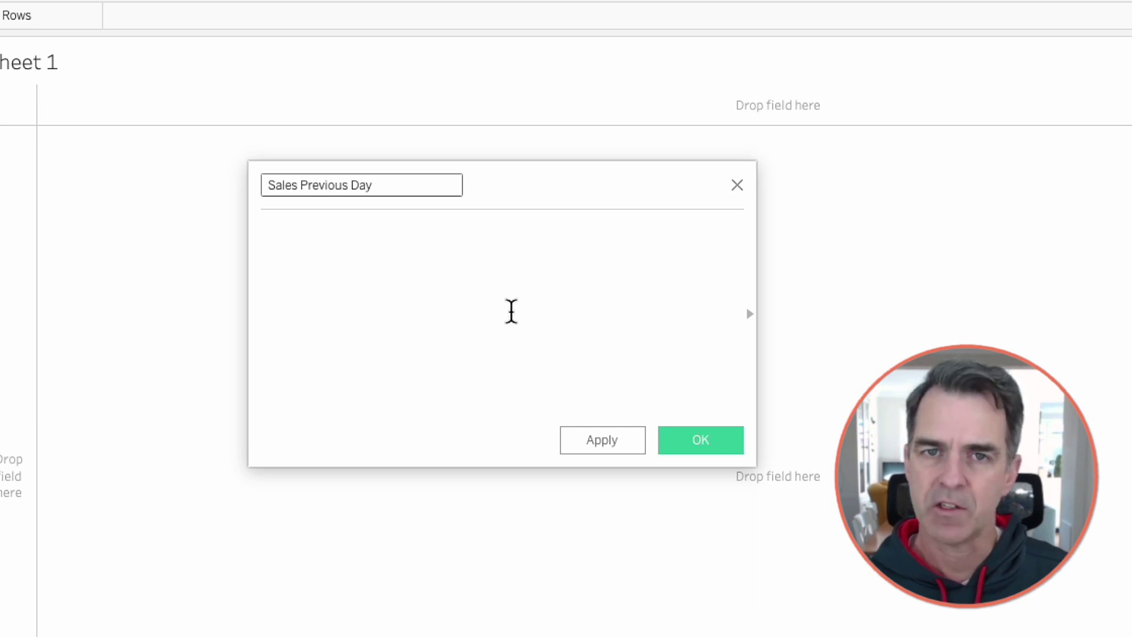
text(INT(d)
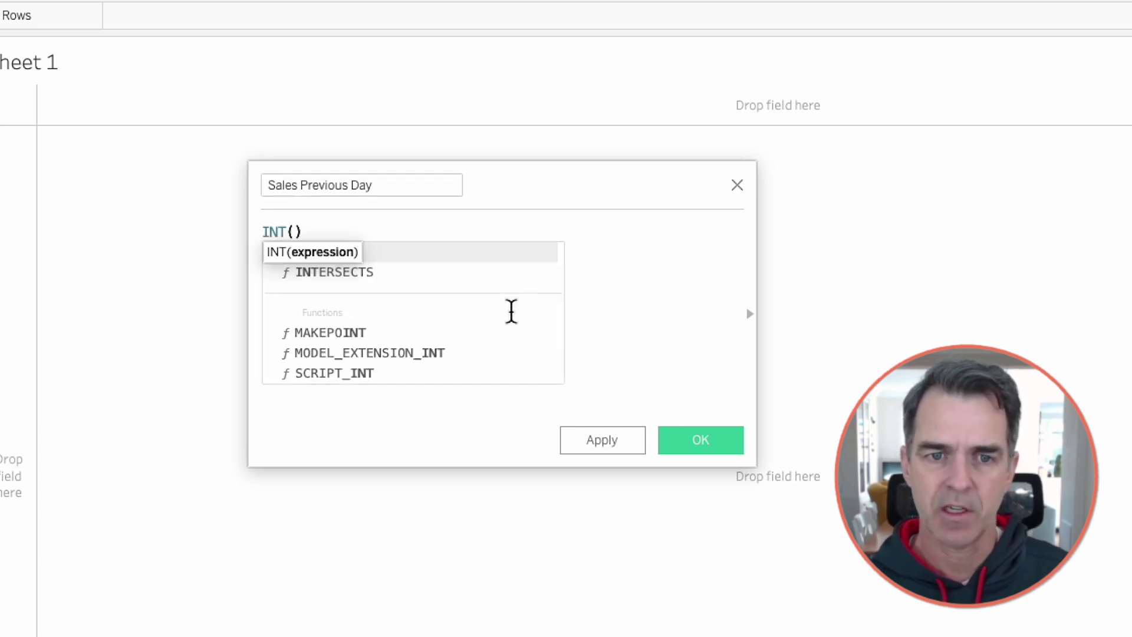
text(ay)
key(Return)
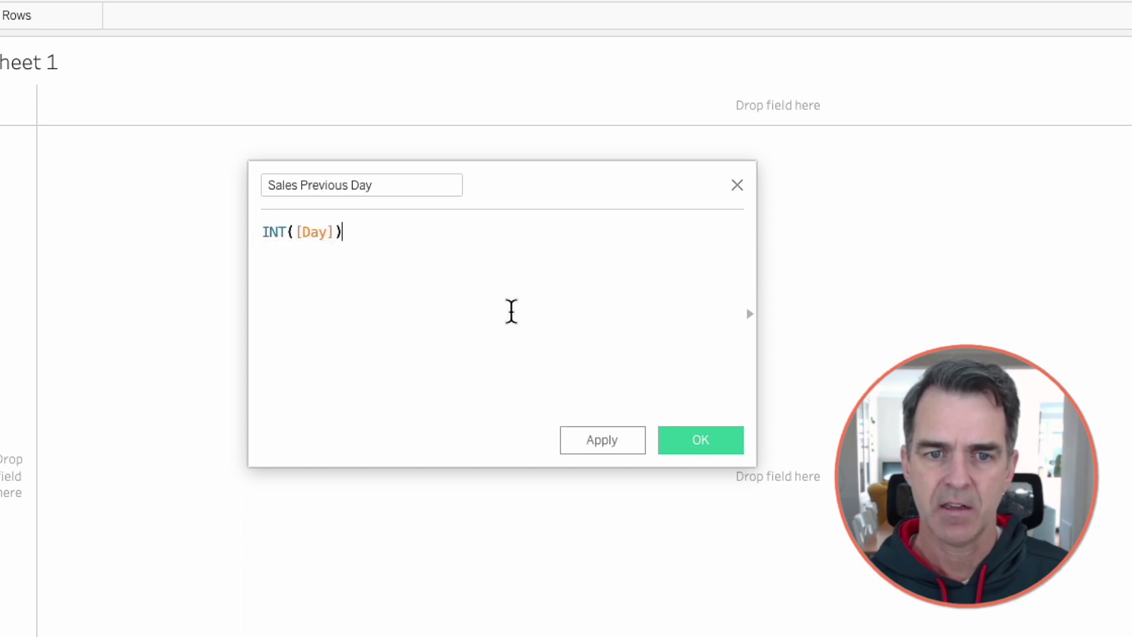
text(=pre)
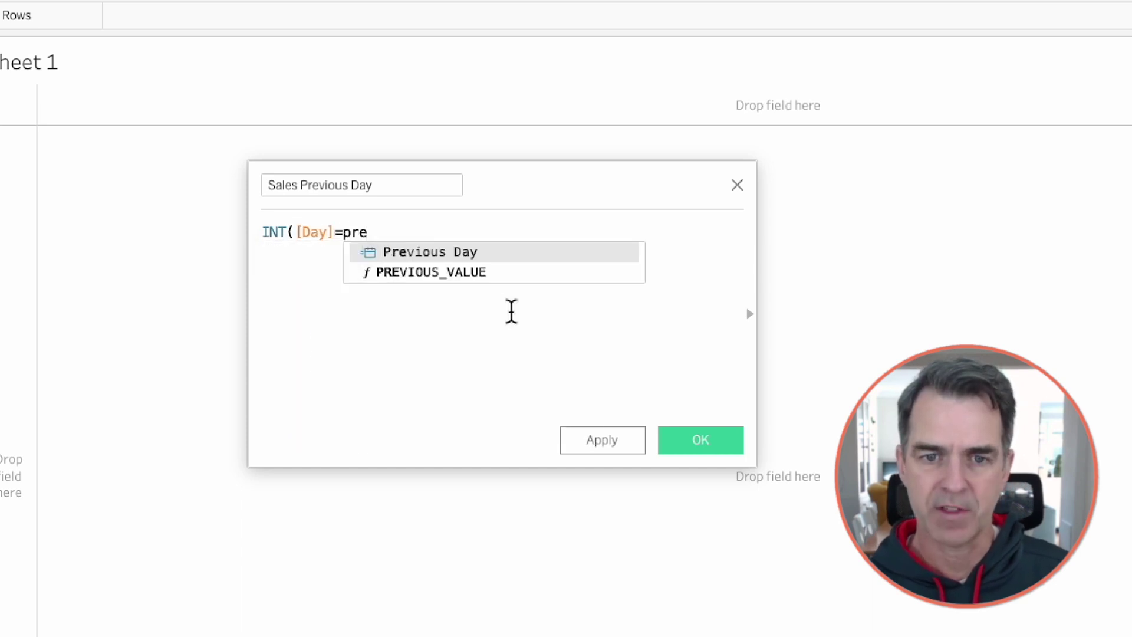
key(Return)
text())
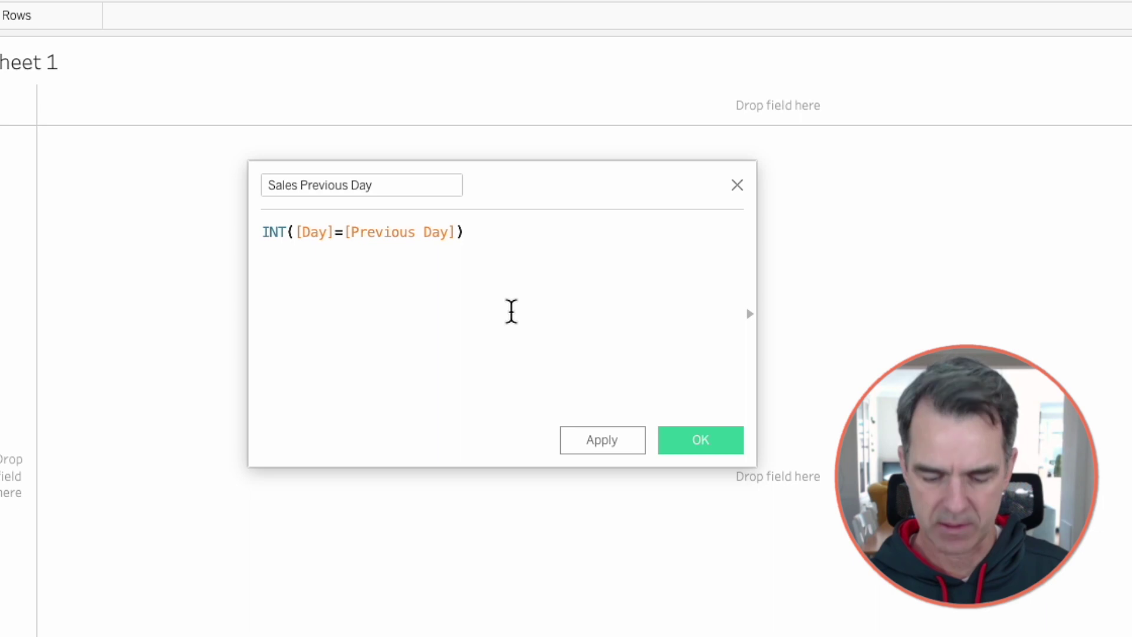
text(*[Sa)
key(Return)
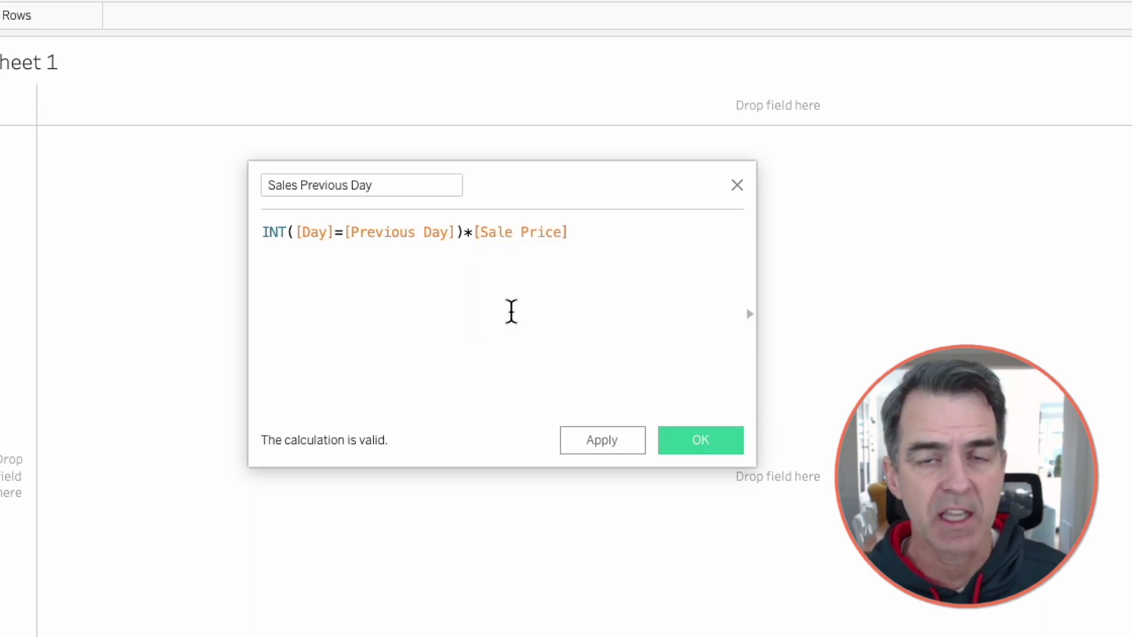
click(699, 433)
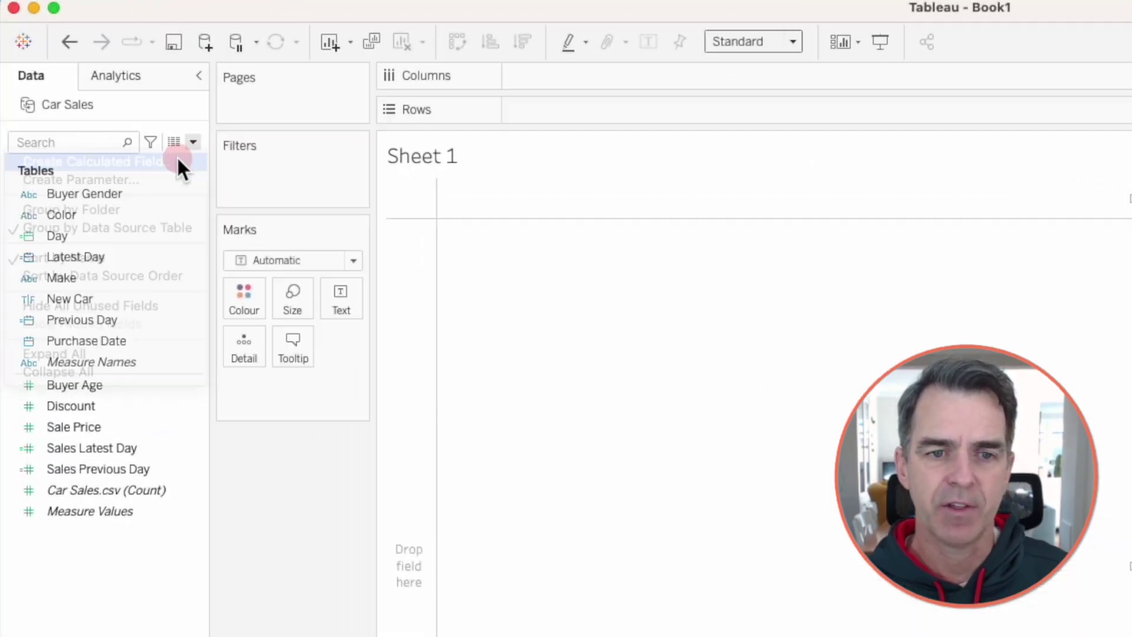
Create 'Sales D/D' as SUM([Sales Latest Day])-SUM([Sales Previous Day]).
text(Sales D/D)
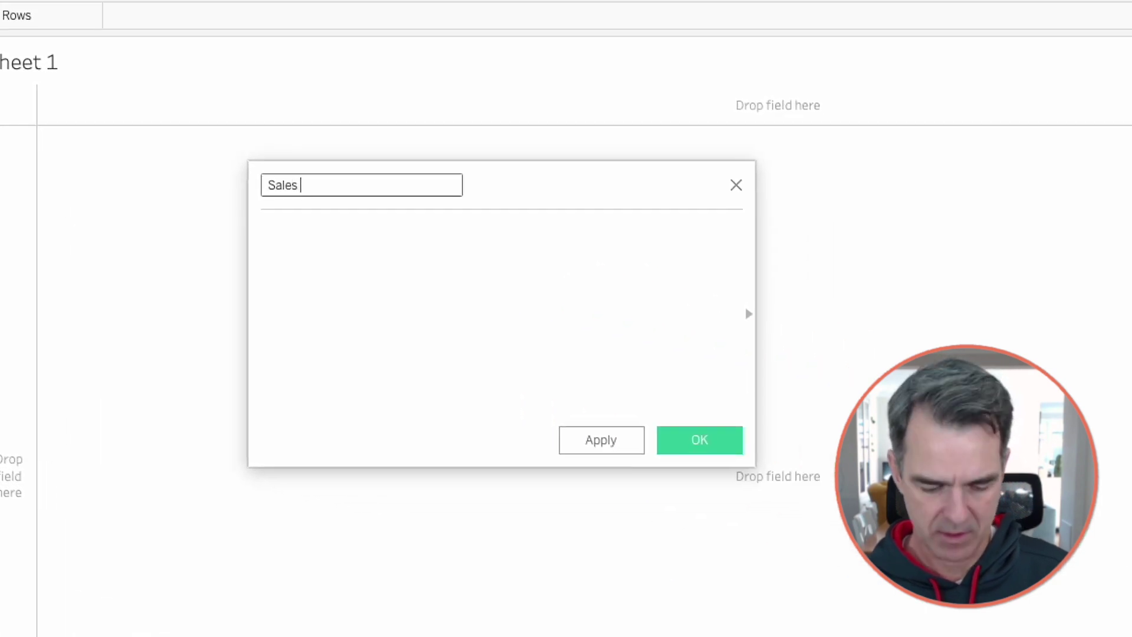
click(249, 228)
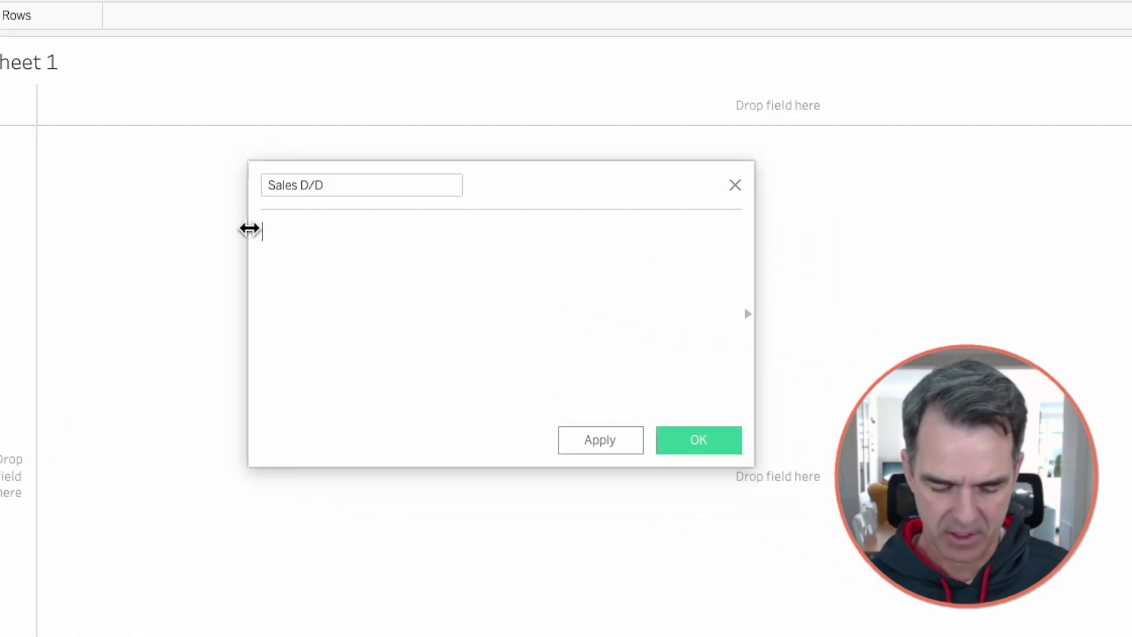
text(sum)
key(Return)
text(sa)
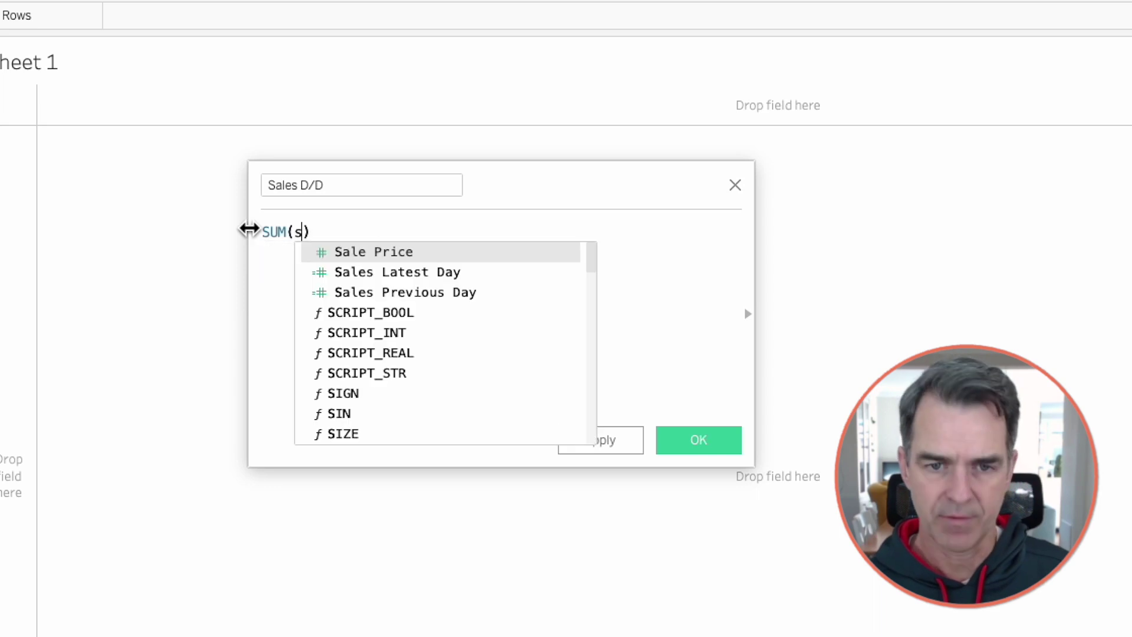
click(347, 272)
text(-su)
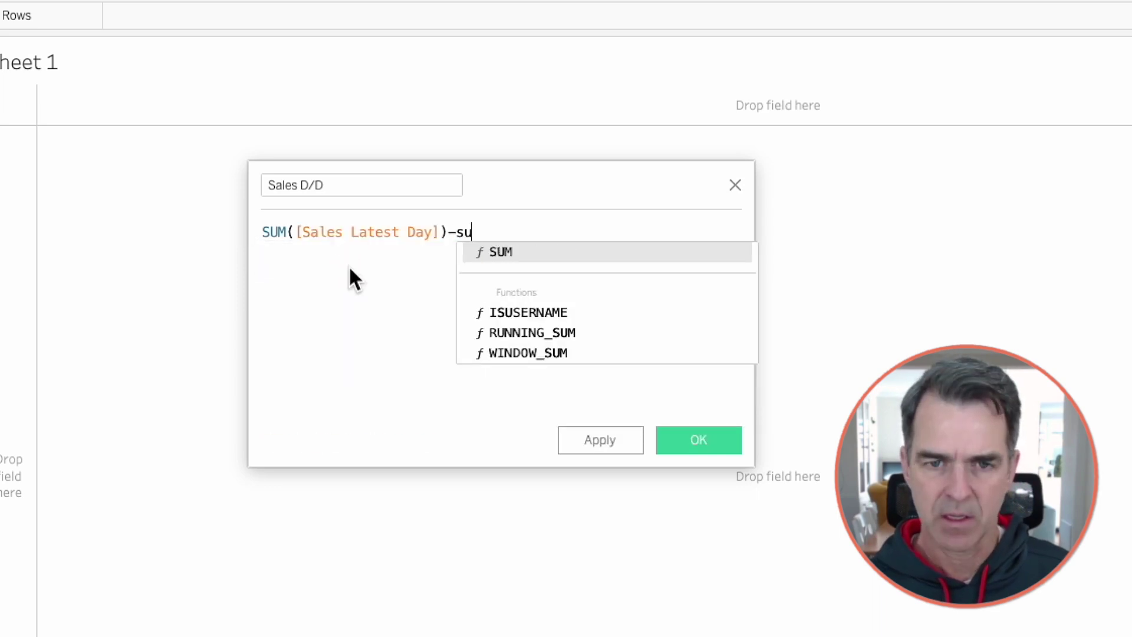
key(Return)
text(sa)
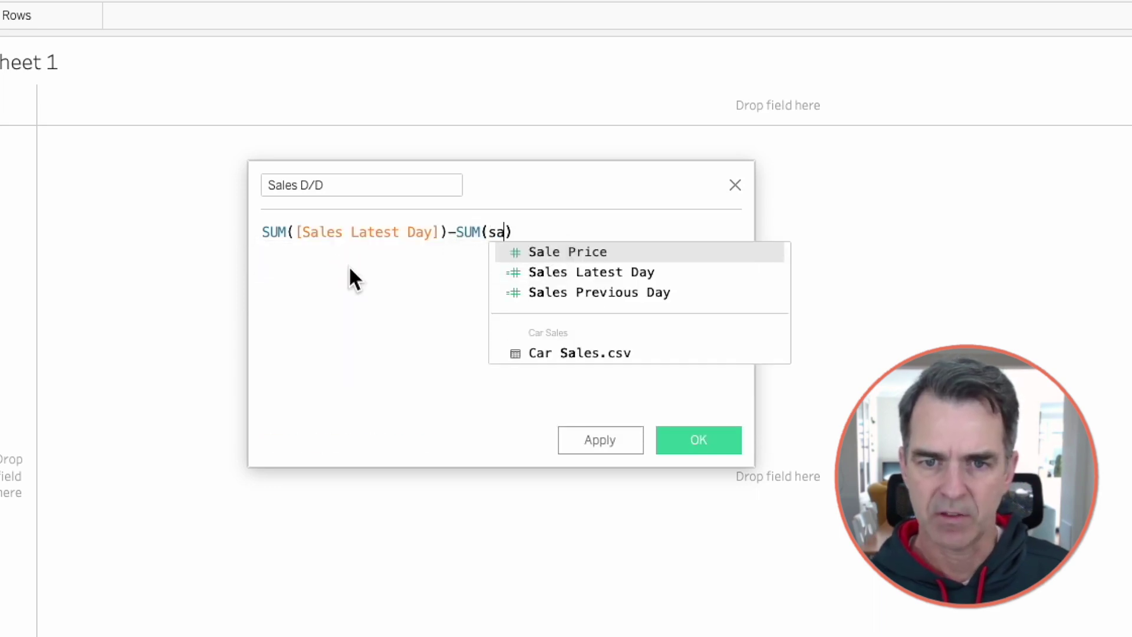
click(596, 293)
click(698, 441)
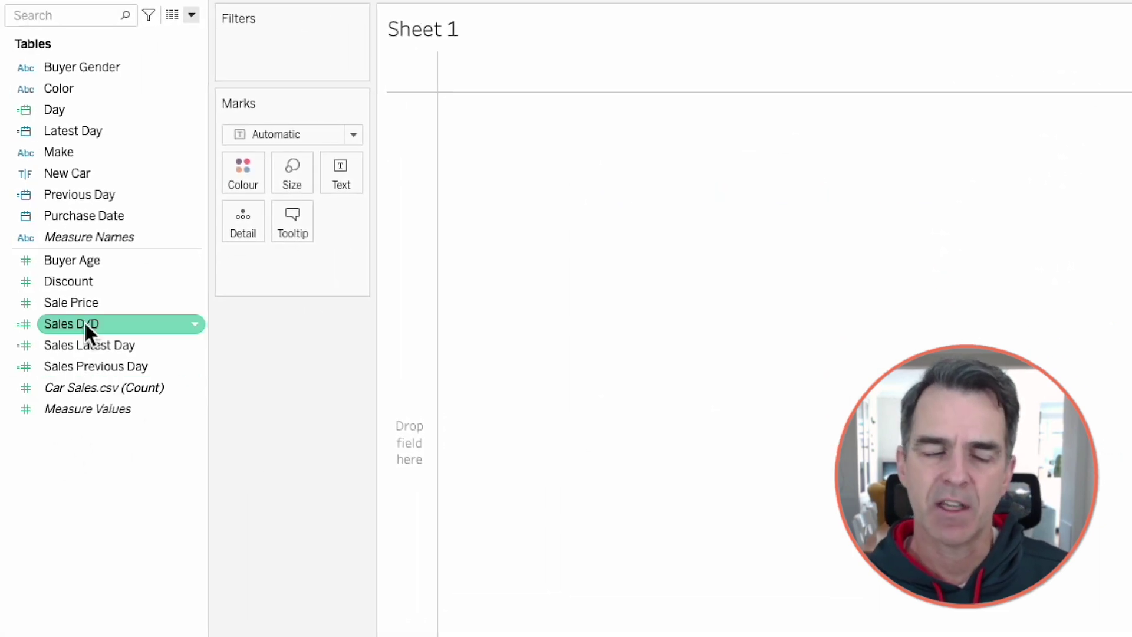
Give Sales D/D, Sales Latest Day and Sales Previous Day a custom number format: 0 decimals, '$' prefix.
click(87, 325)
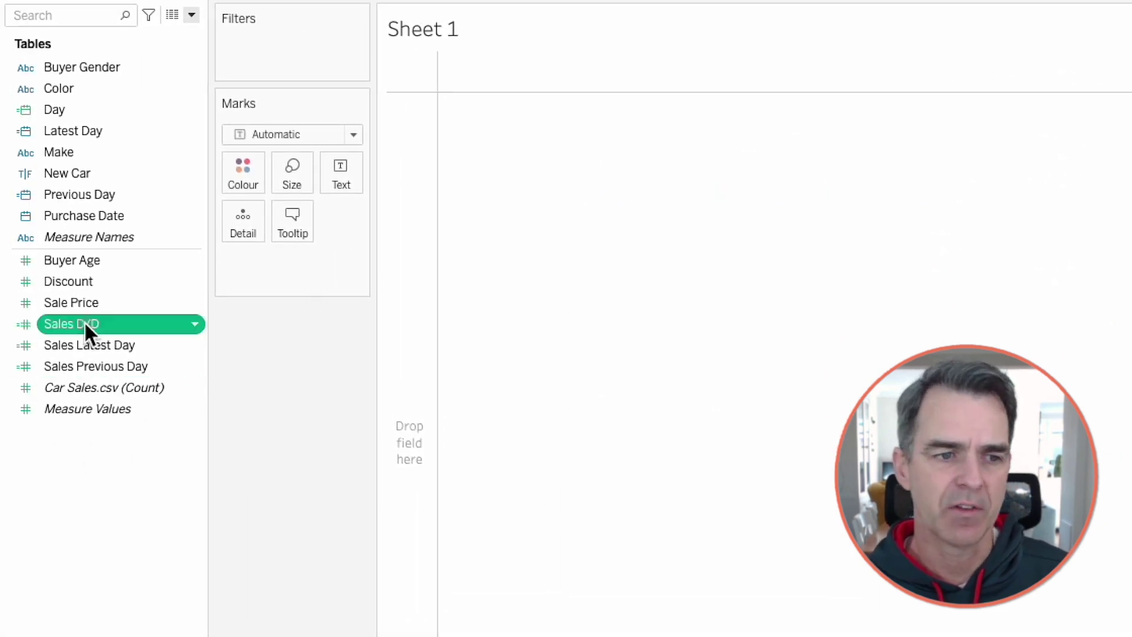
shift+click(91, 370)
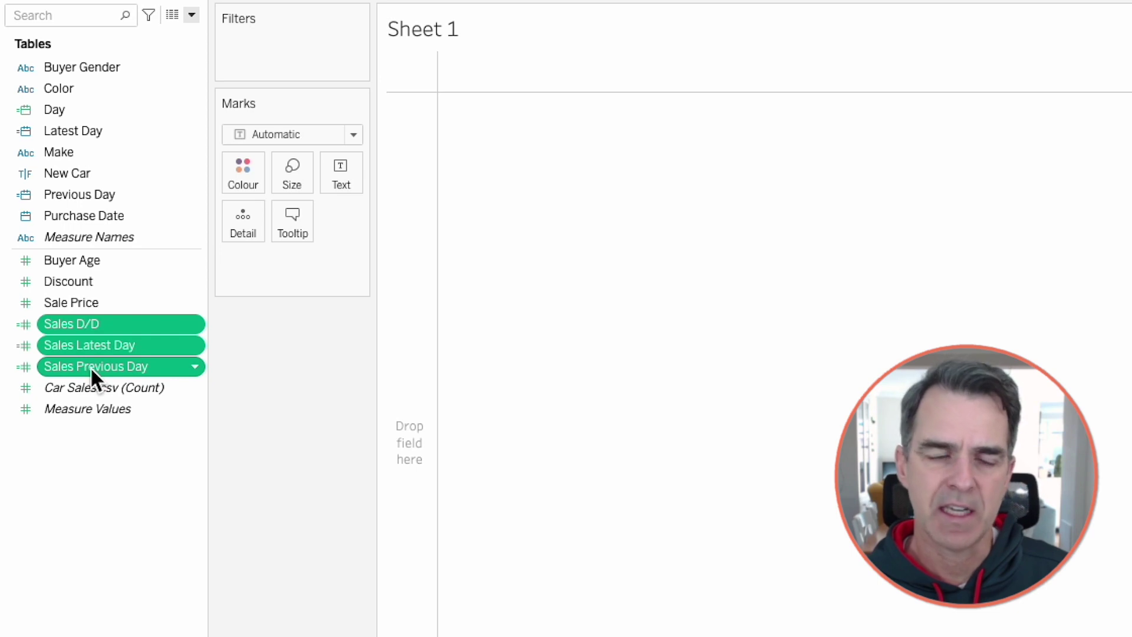
right_click(90, 366)
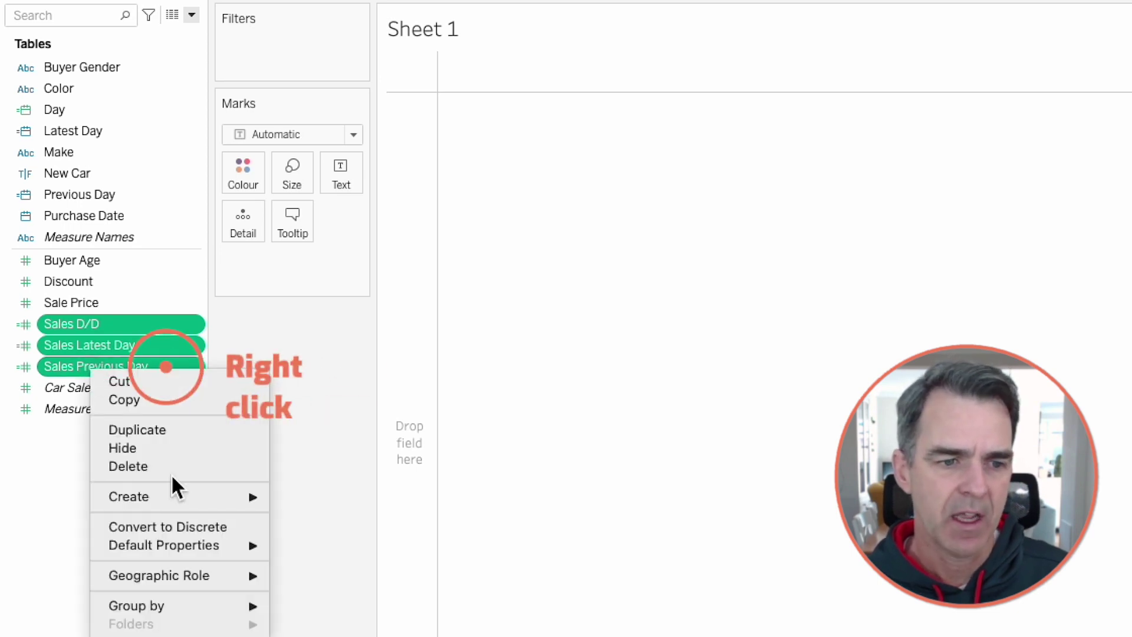
mouse_move(182, 539)
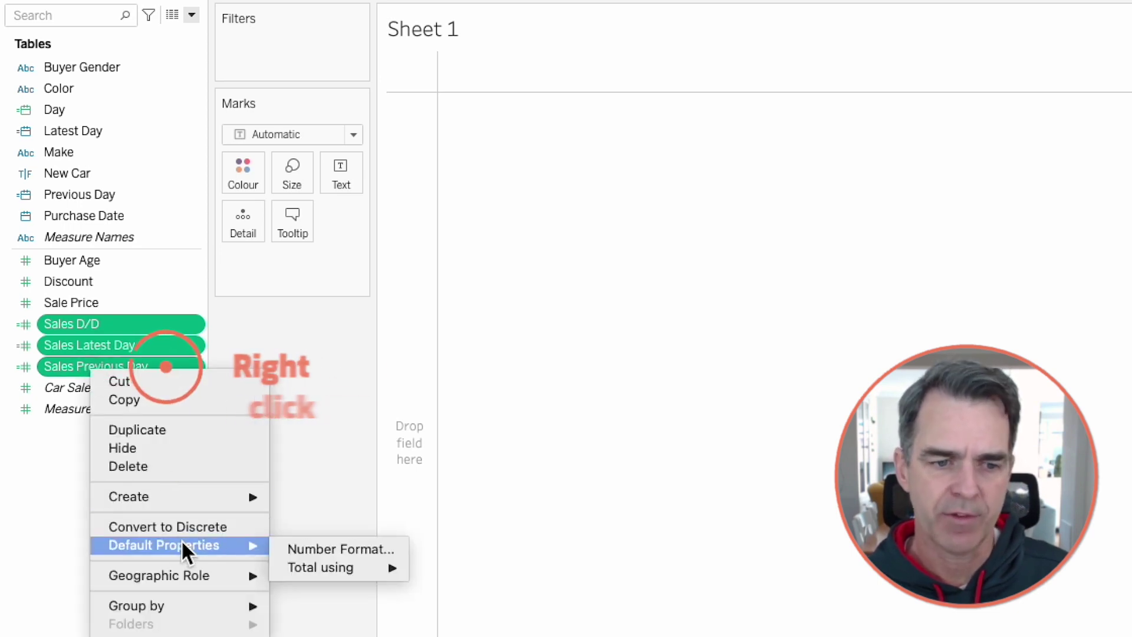
click(330, 550)
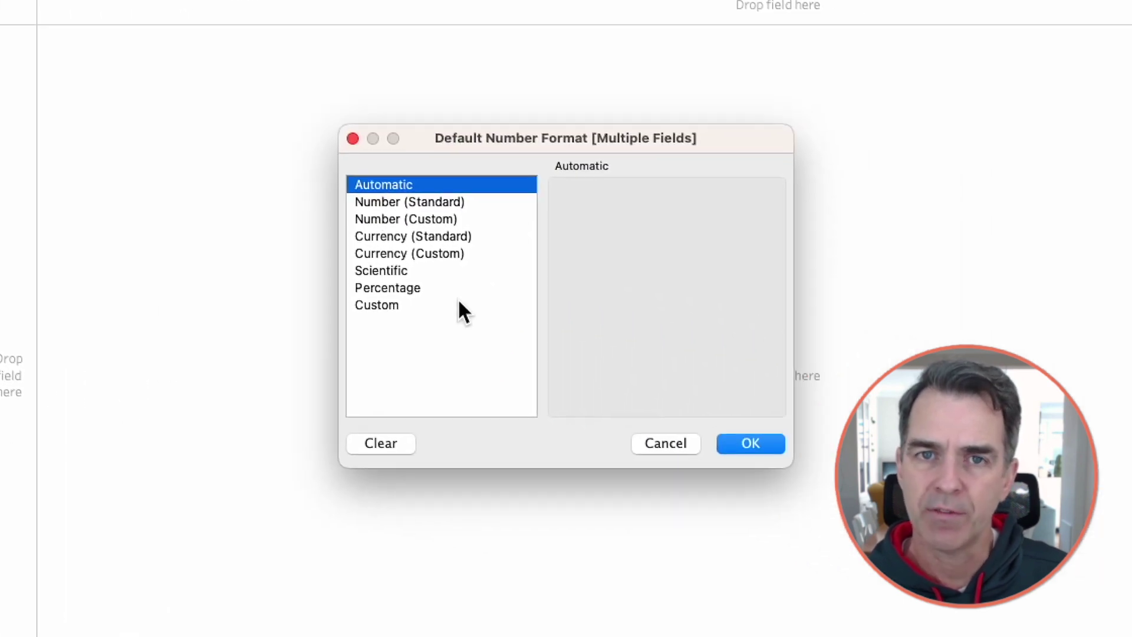
click(438, 218)
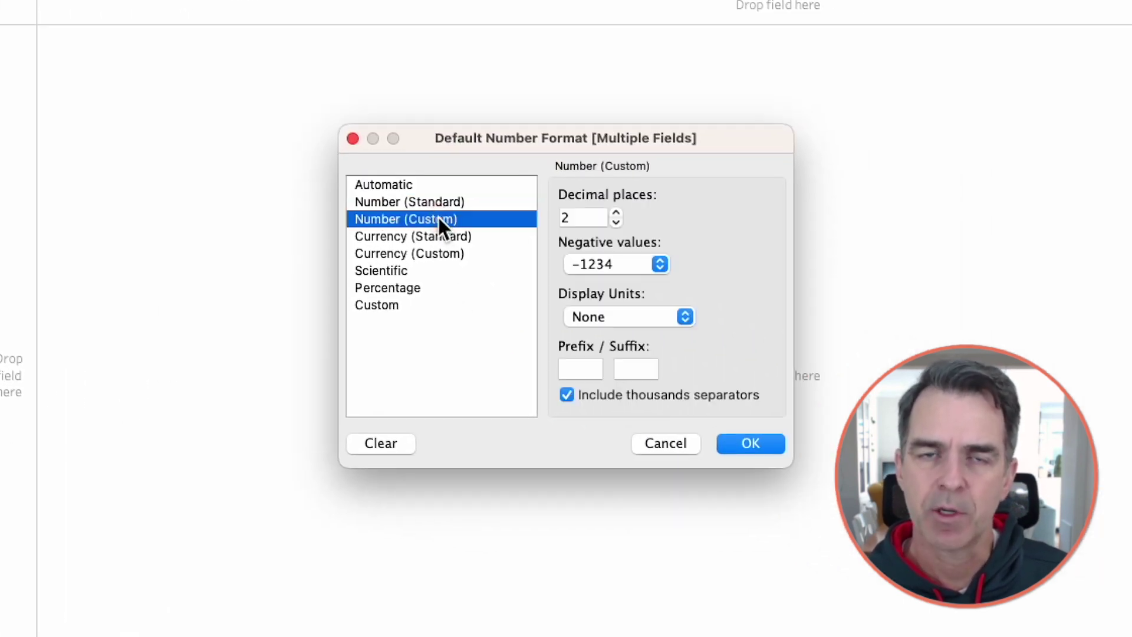
click(615, 221)
click(615, 222)
click(577, 369)
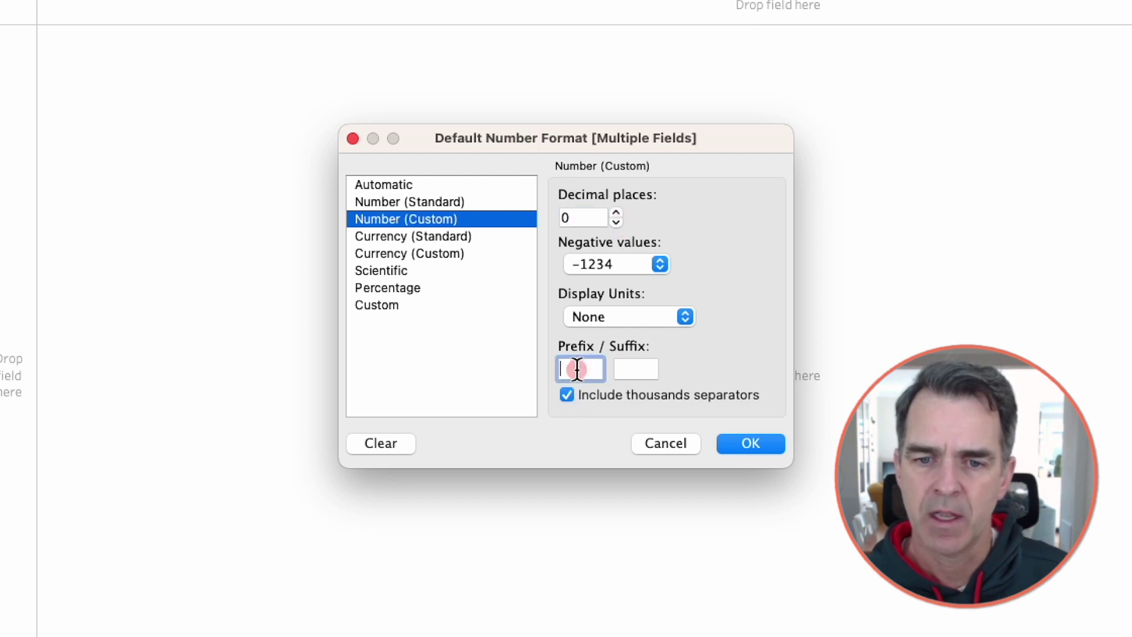
text($)
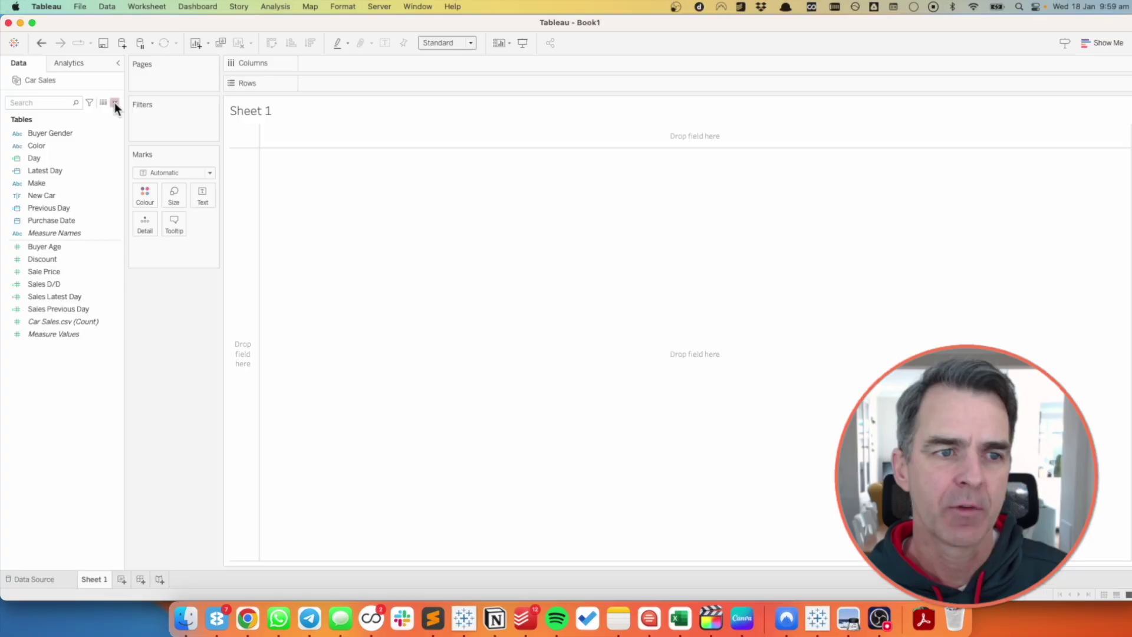
Create the calculated field 'Sales D/D %' as [Sales D/D] / SUM([Sales Previous Day]).
click(115, 101)
click(65, 147)
text(Sa)
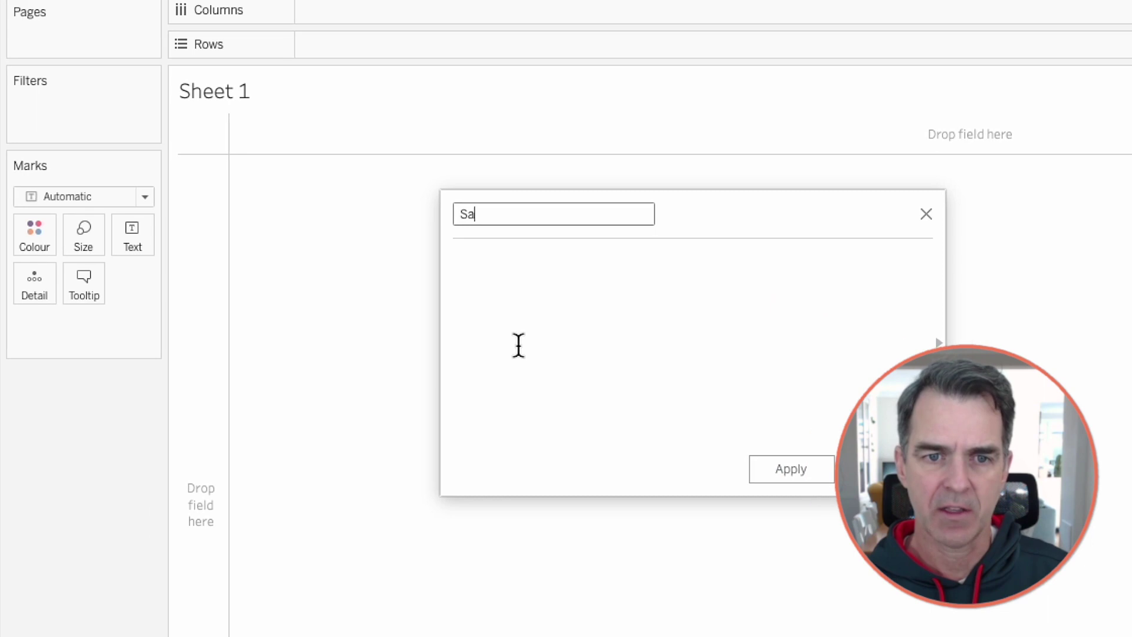
text(les D/D %)
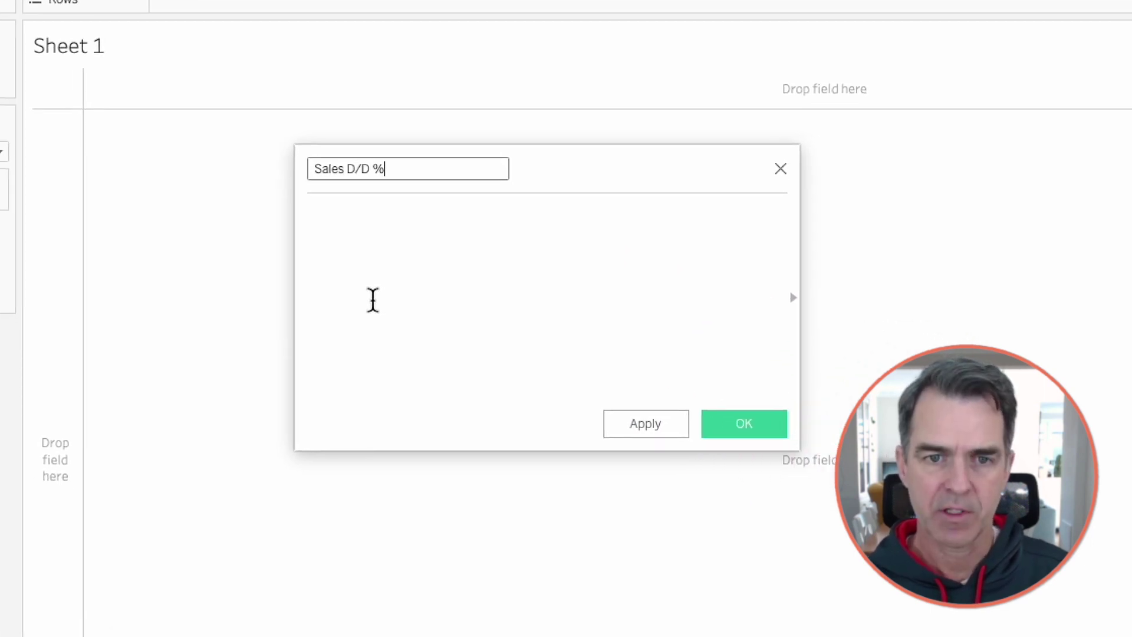
click(373, 300)
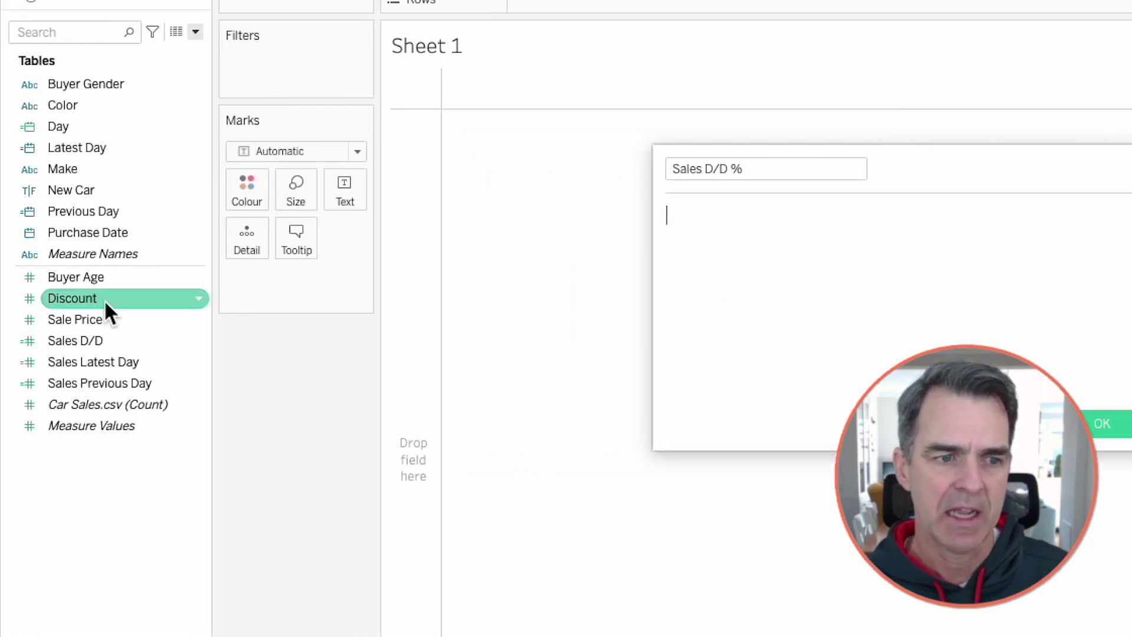
drag(89, 341, 718, 321)
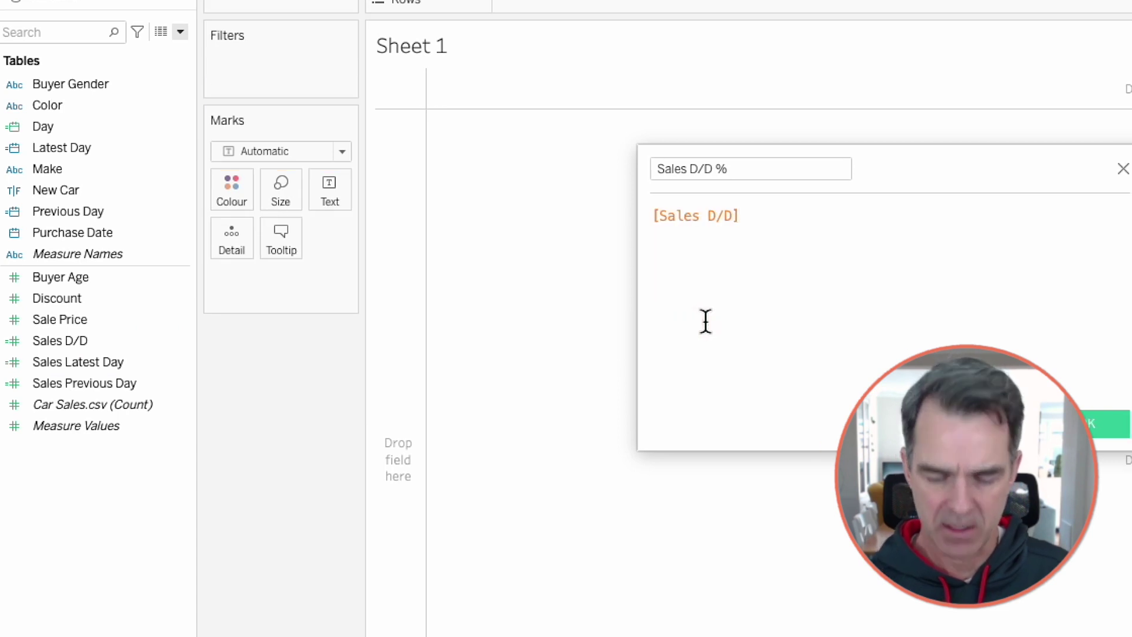
text(/ sum)
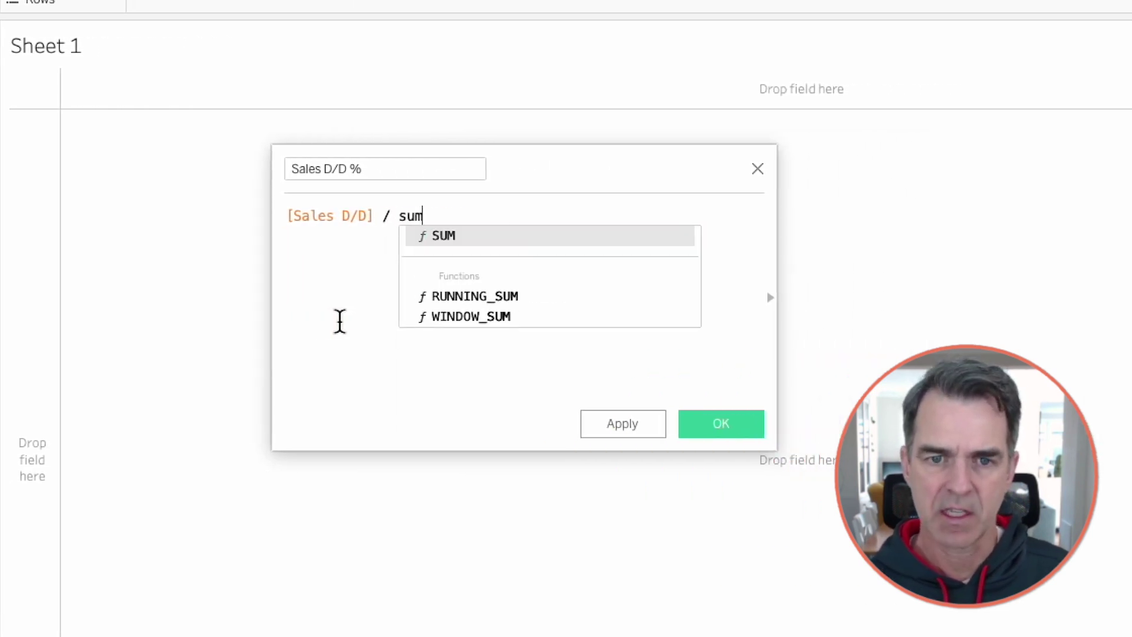
key(Return)
text(sa)
key(Down)
key(Down)
key(Down)
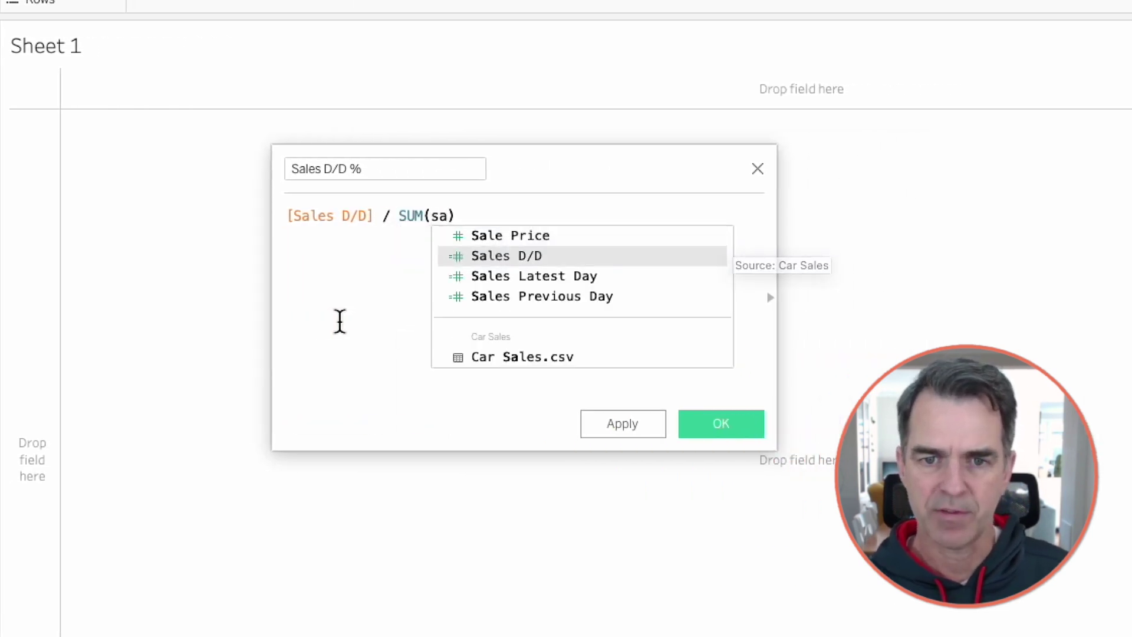
key(Return)
Save Sales D/D % and set its default number format to custom '+0.0%;-0.0%'.
click(701, 419)
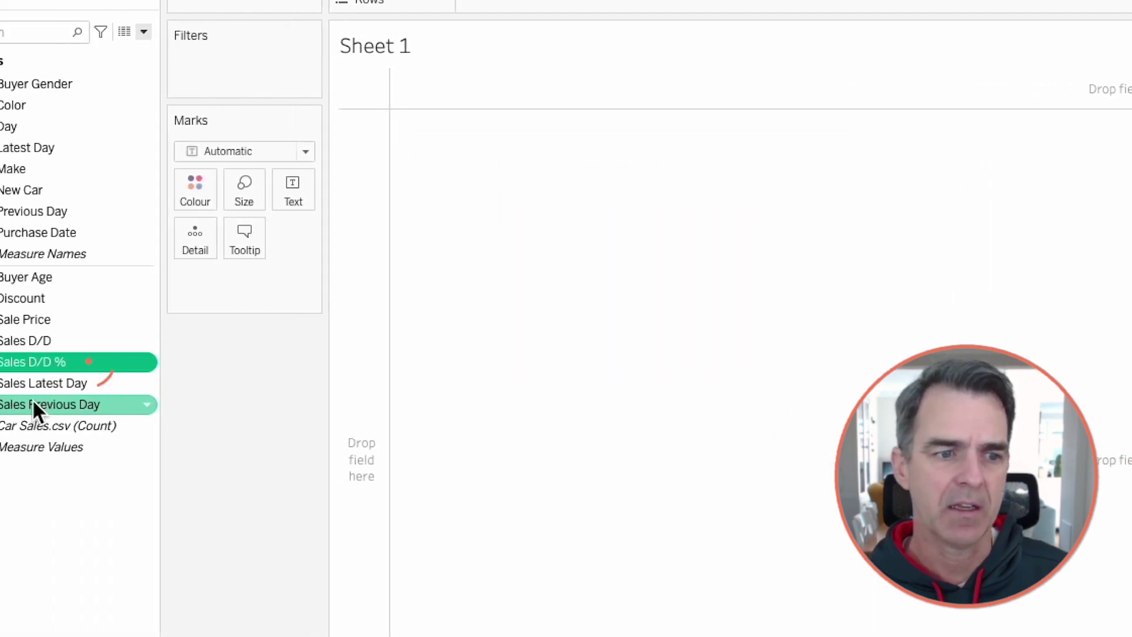
right_click(88, 362)
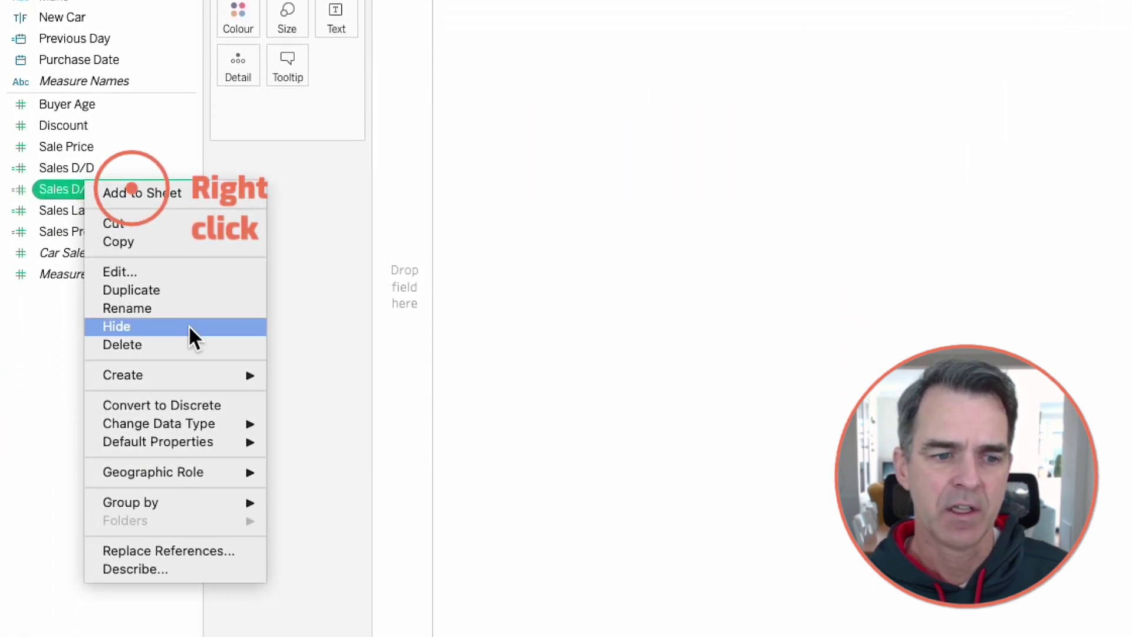
mouse_move(238, 616)
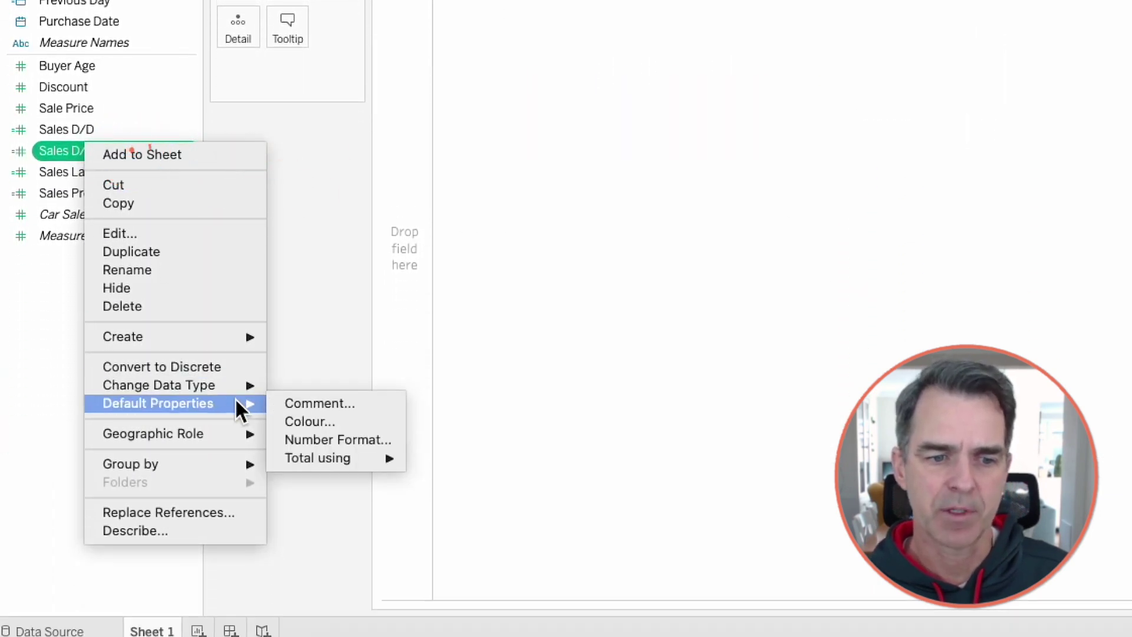
click(346, 440)
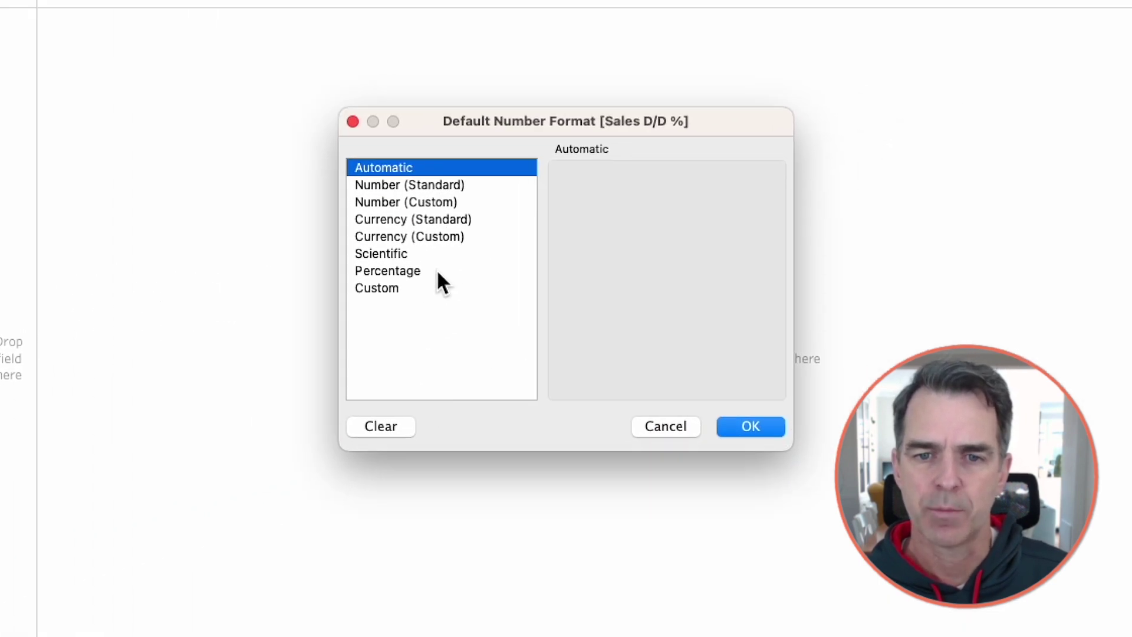
click(554, 236)
click(616, 205)
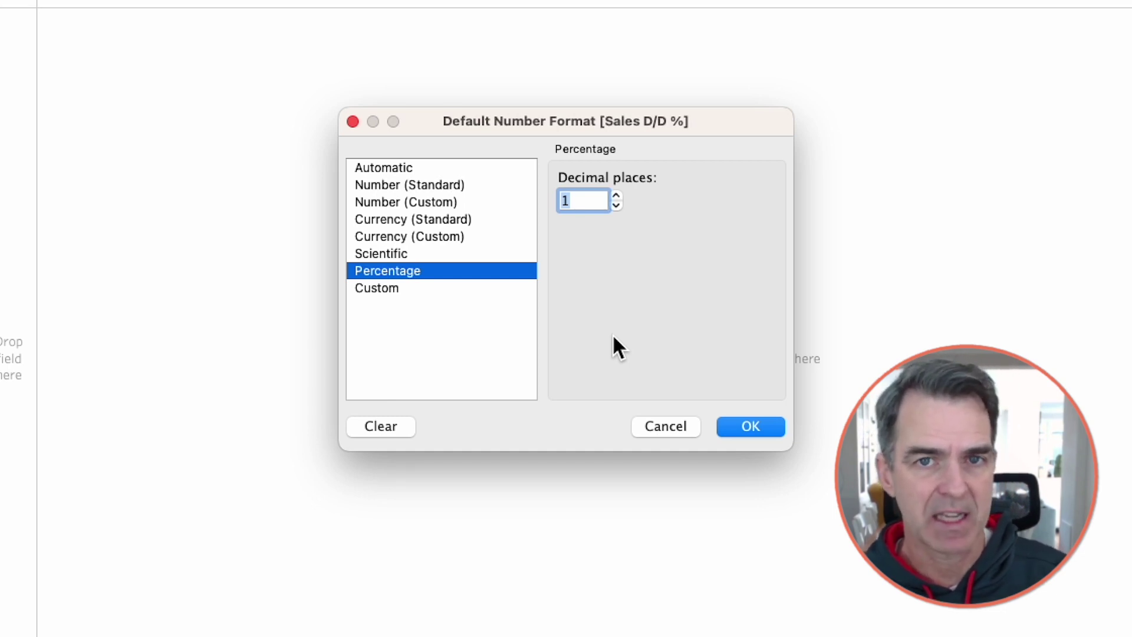
click(383, 288)
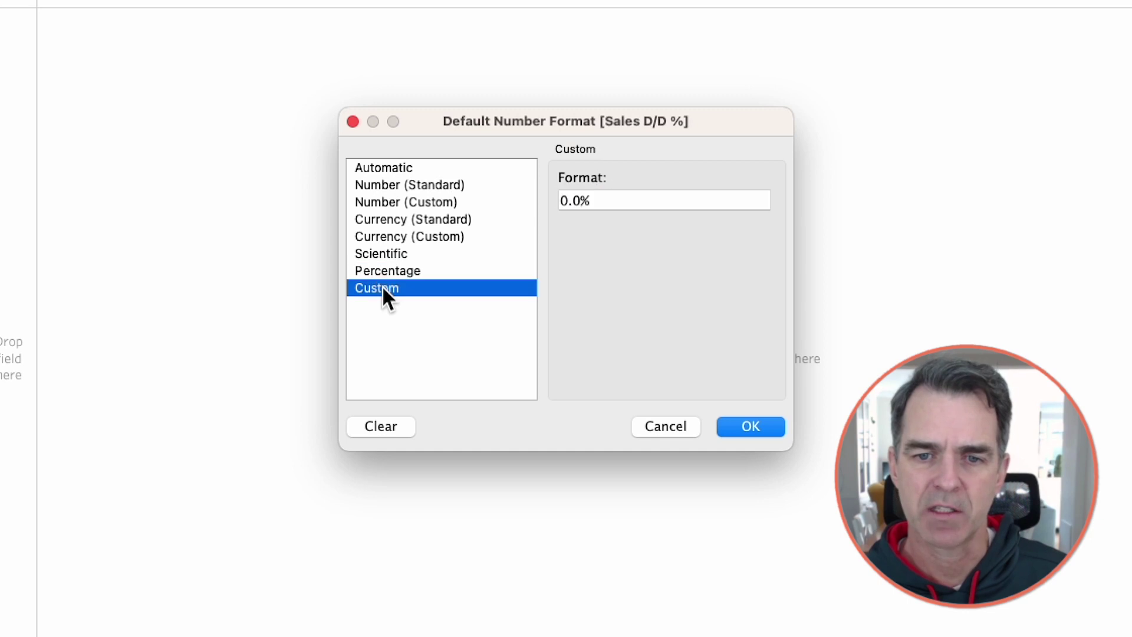
click(563, 201)
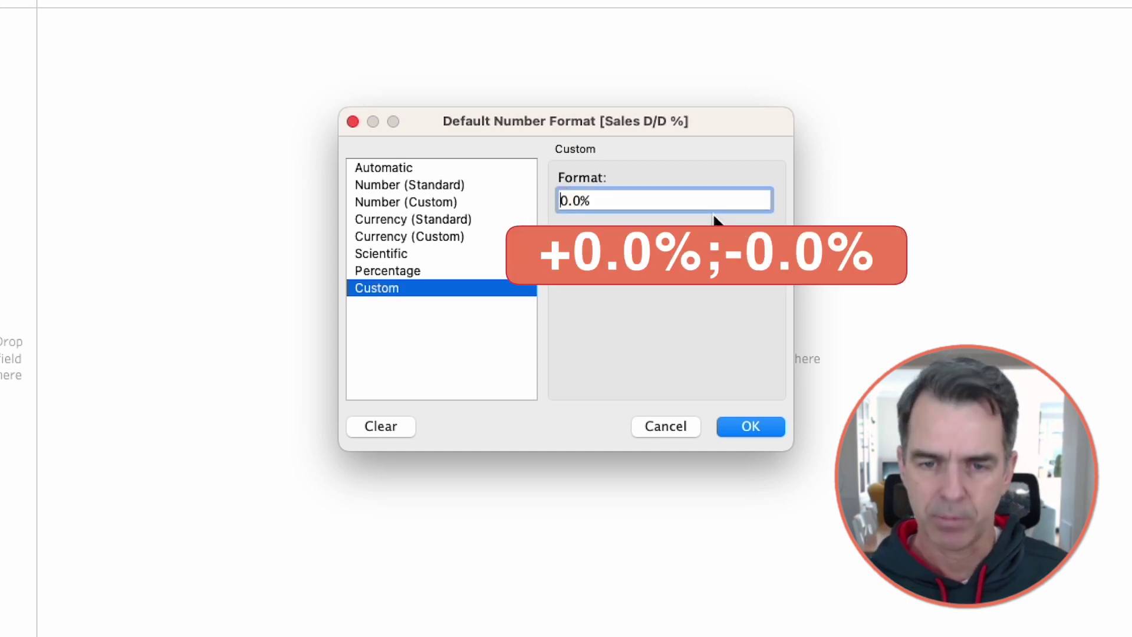
text(+0.0%)
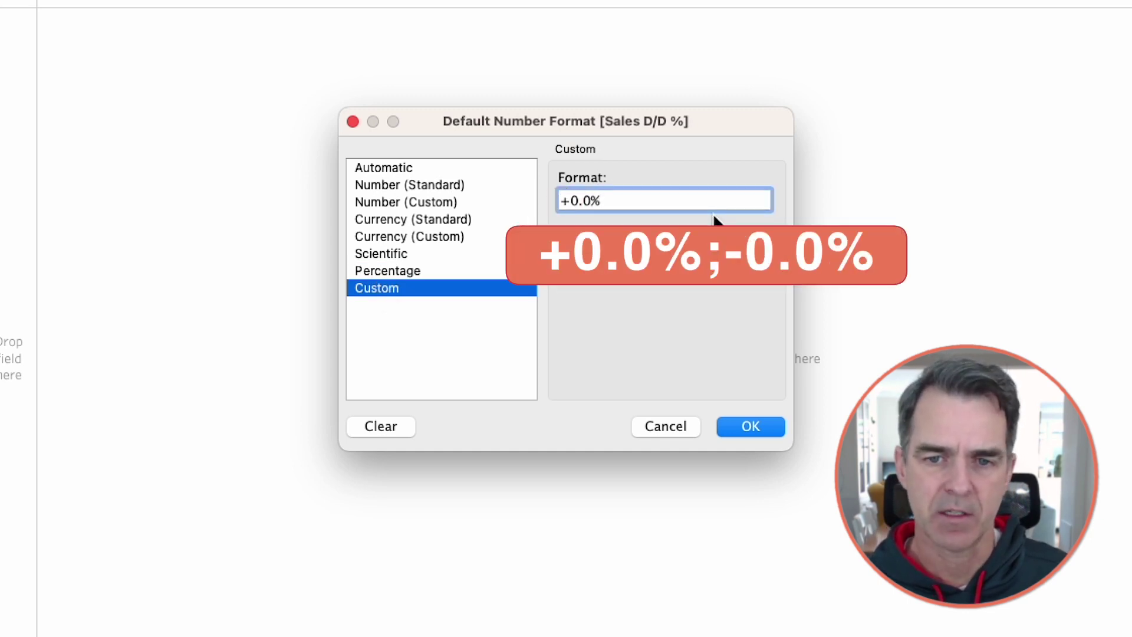
text(;-0.0)
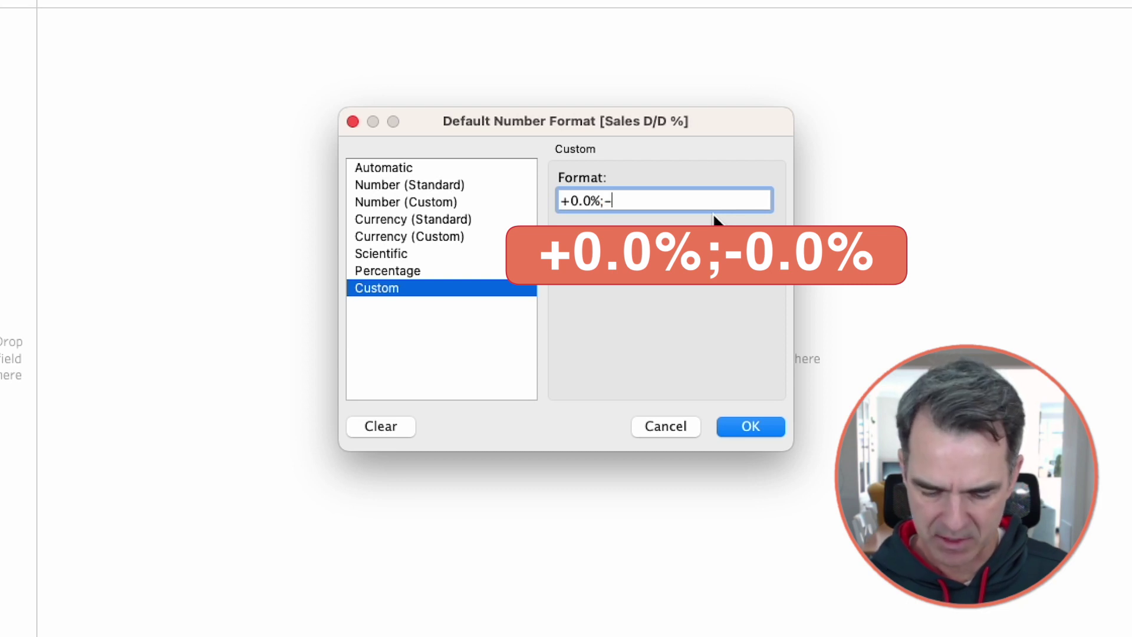
text(%)
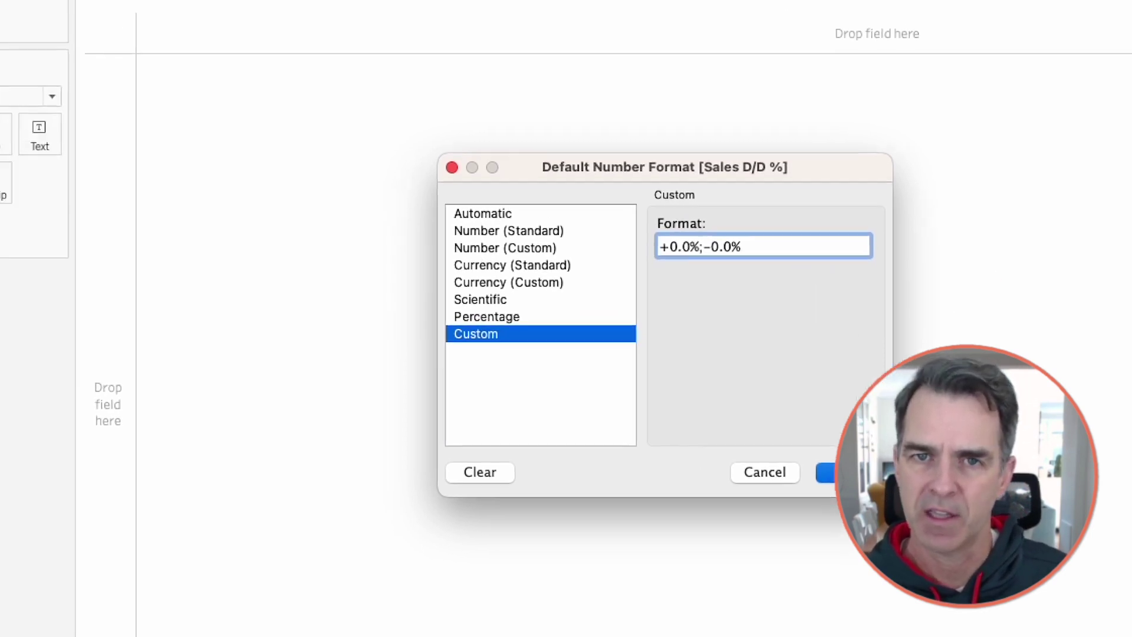
click(750, 426)
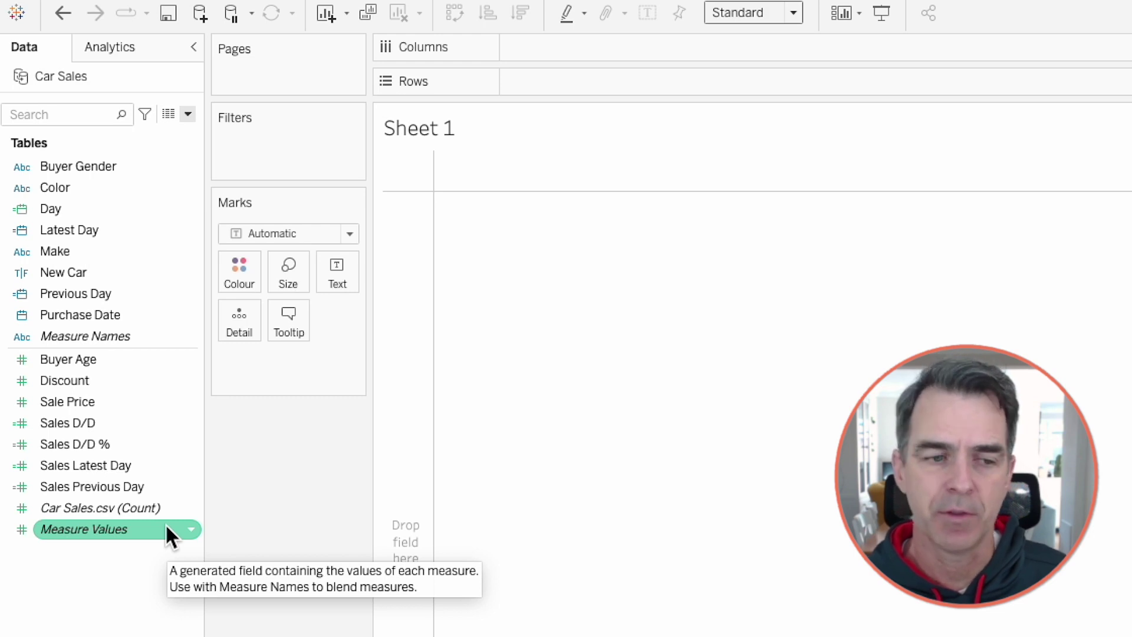
Put Sales Latest Day, discrete Latest Day, Sales D/D % and discrete Previous Day on Text.
mouse_move(86, 465)
mouse_down()
mouse_move(220, 411)
mouse_move(339, 260)
mouse_up()
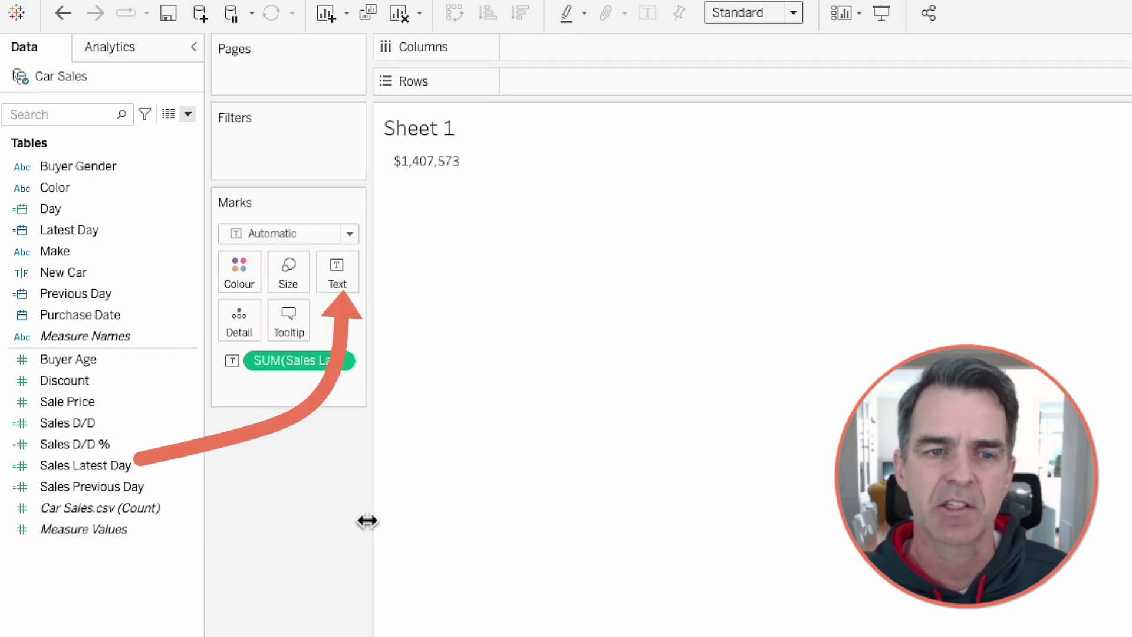
click(89, 230)
drag(88, 230, 328, 263)
click(934, 287)
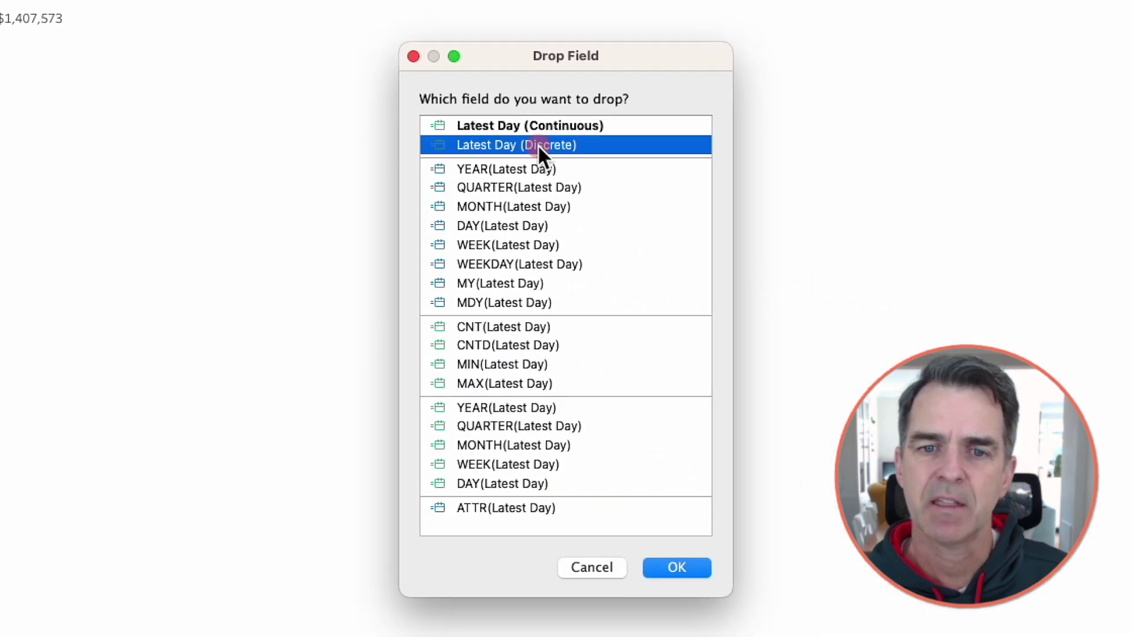
click(675, 566)
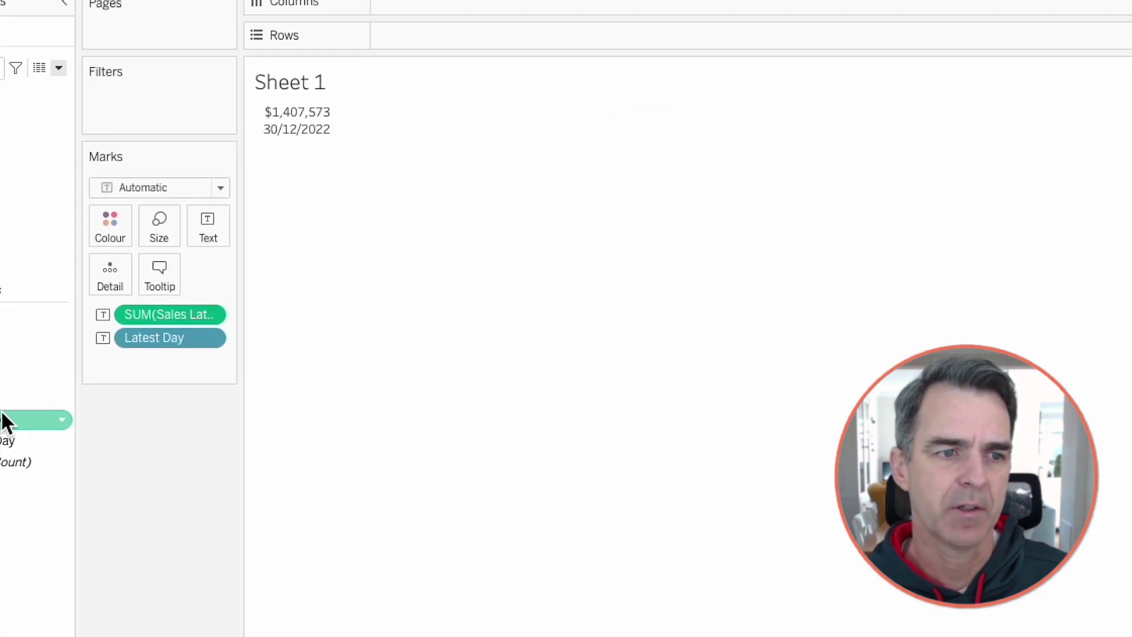
drag(104, 448, 344, 273)
drag(92, 301, 357, 280)
click(520, 161)
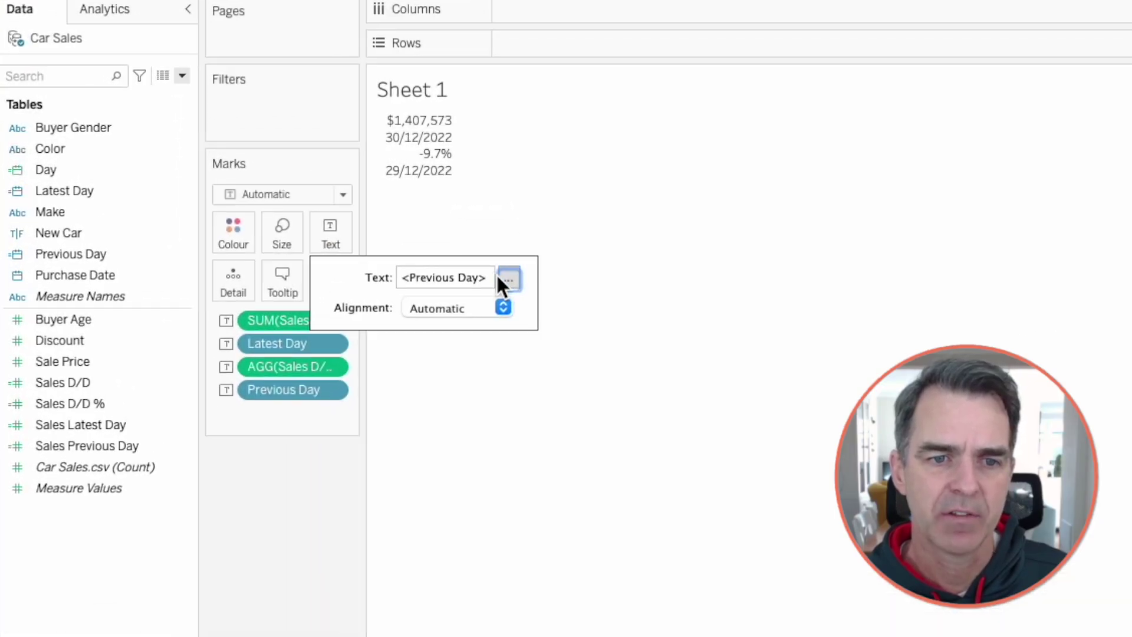
In the label editor, make SALES 12 pt and move the Latest Day date beneath it.
click(316, 223)
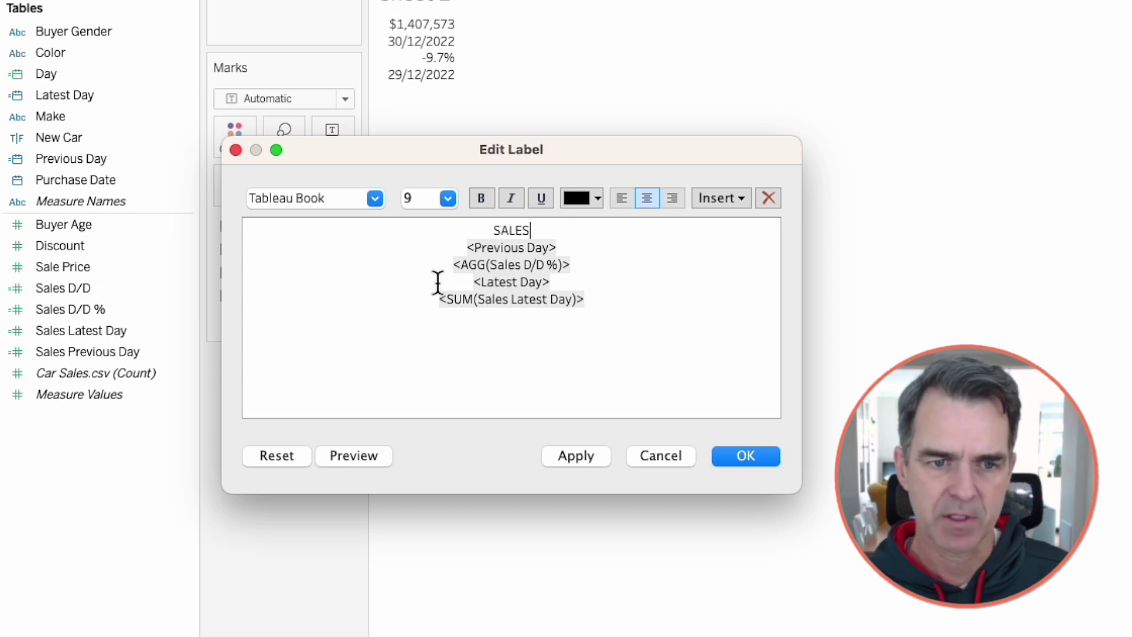
key(shift+Home)
click(448, 200)
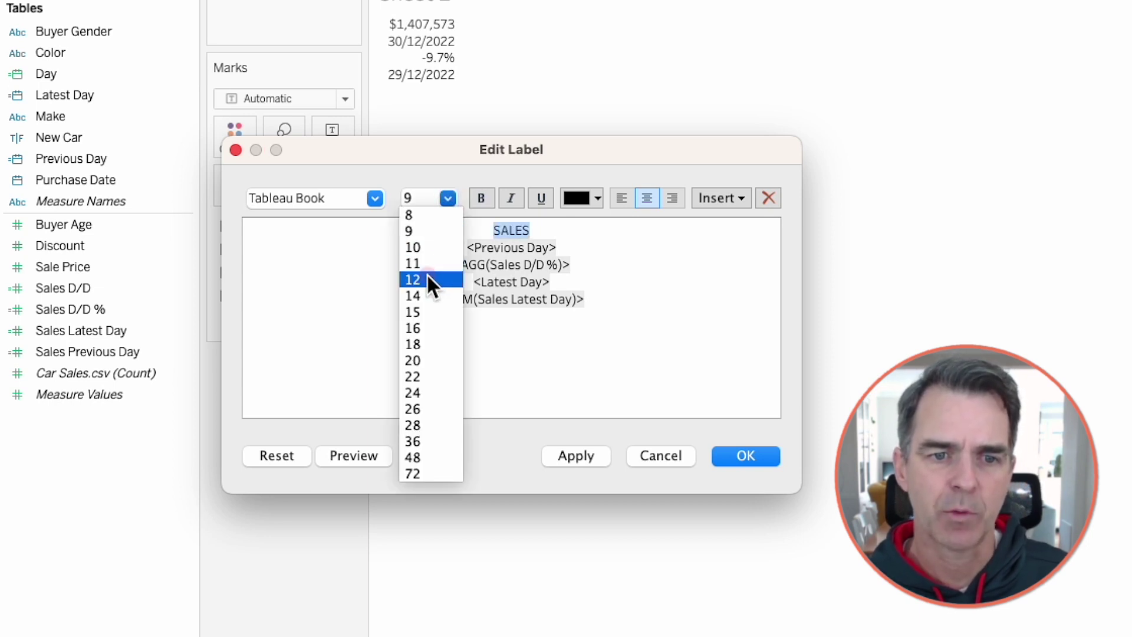
click(426, 275)
click(583, 235)
key(Return)
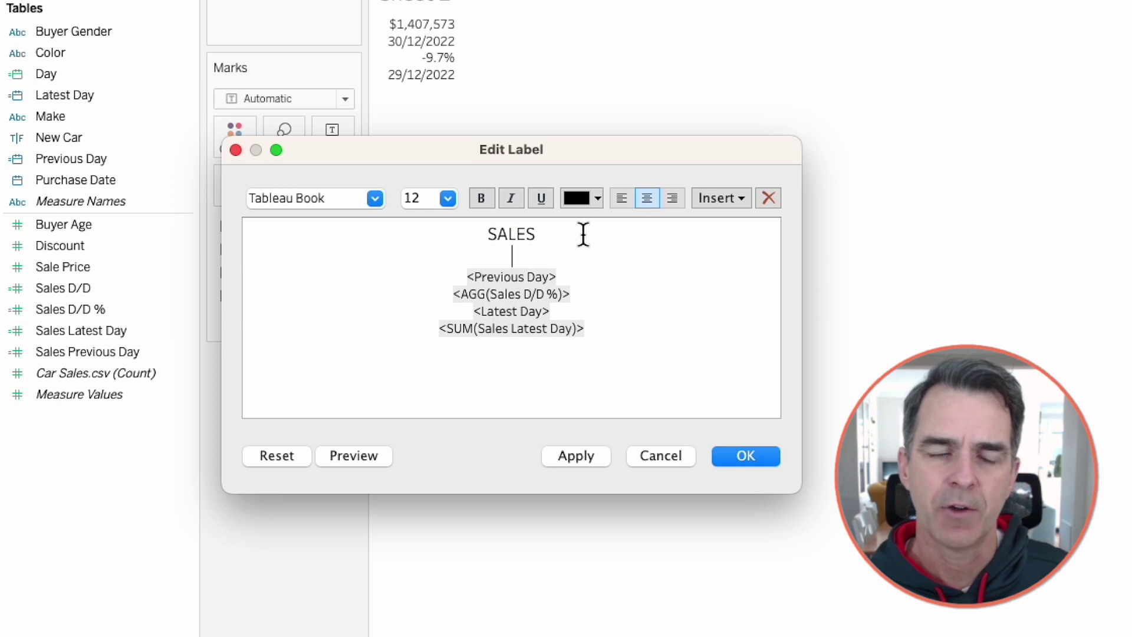
click(586, 309)
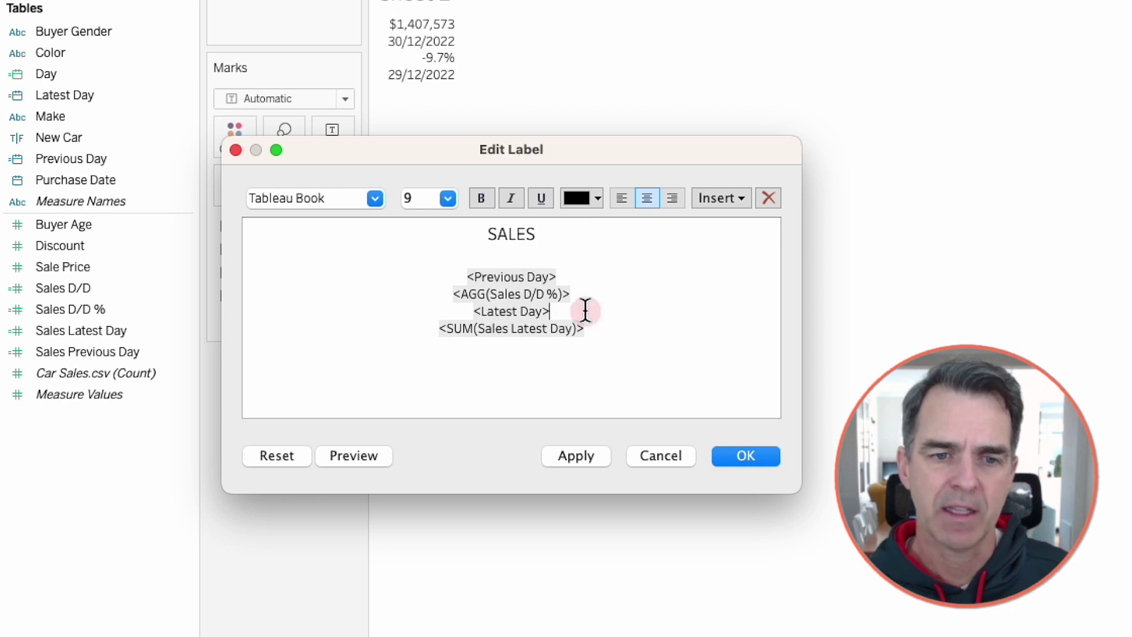
key(shift+Home)
key(super+x)
key(Up)
key(Up)
key(Up)
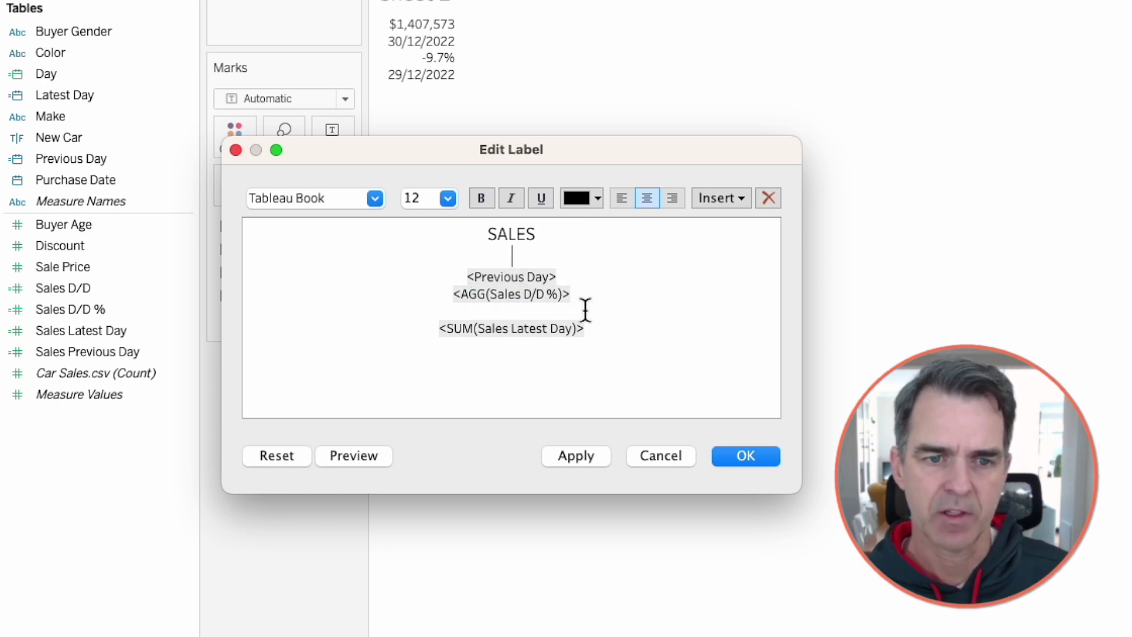
key(super+v)
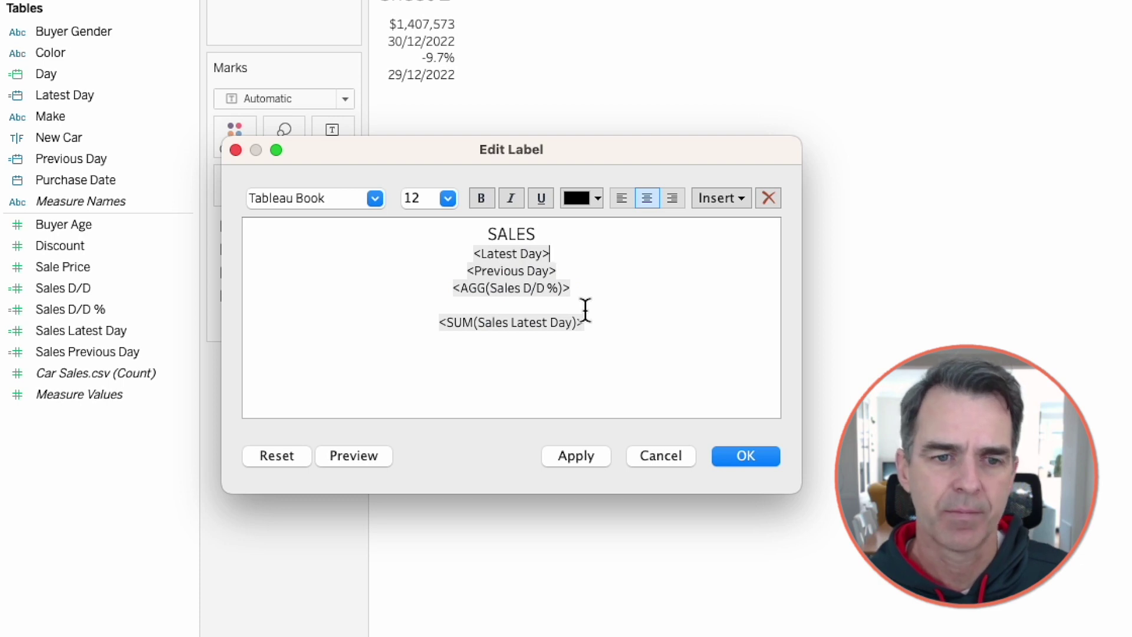
key(Return)
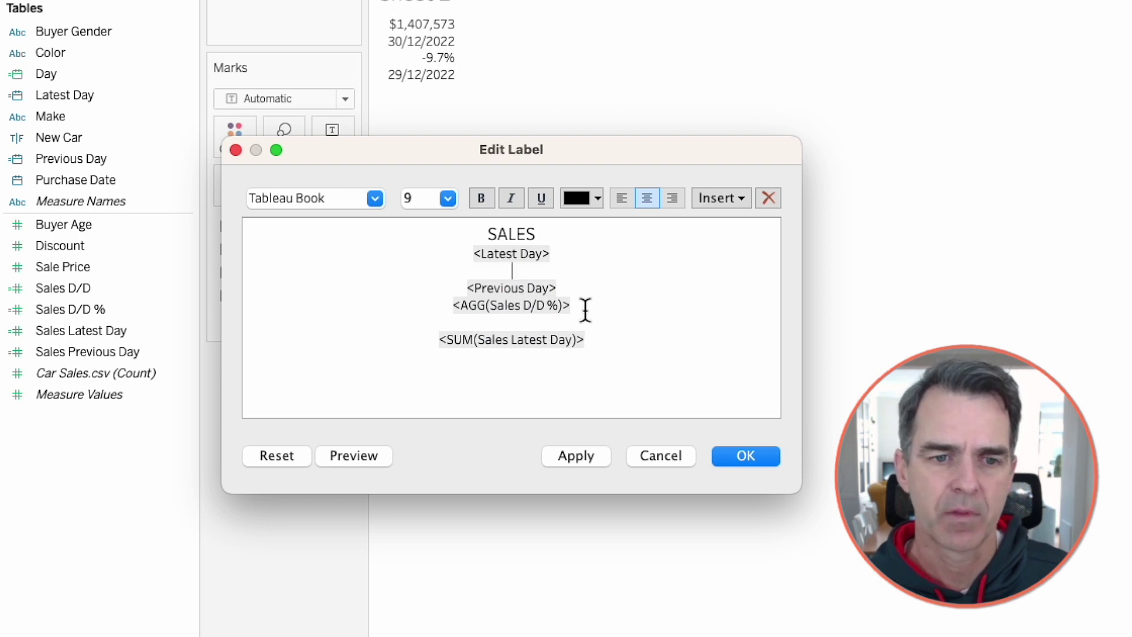
Move the sales figure under the date and make the last line '<Sales D/D %> vs. <Previous Day>'.
click(592, 339)
key(shift+Home)
key(super+x)
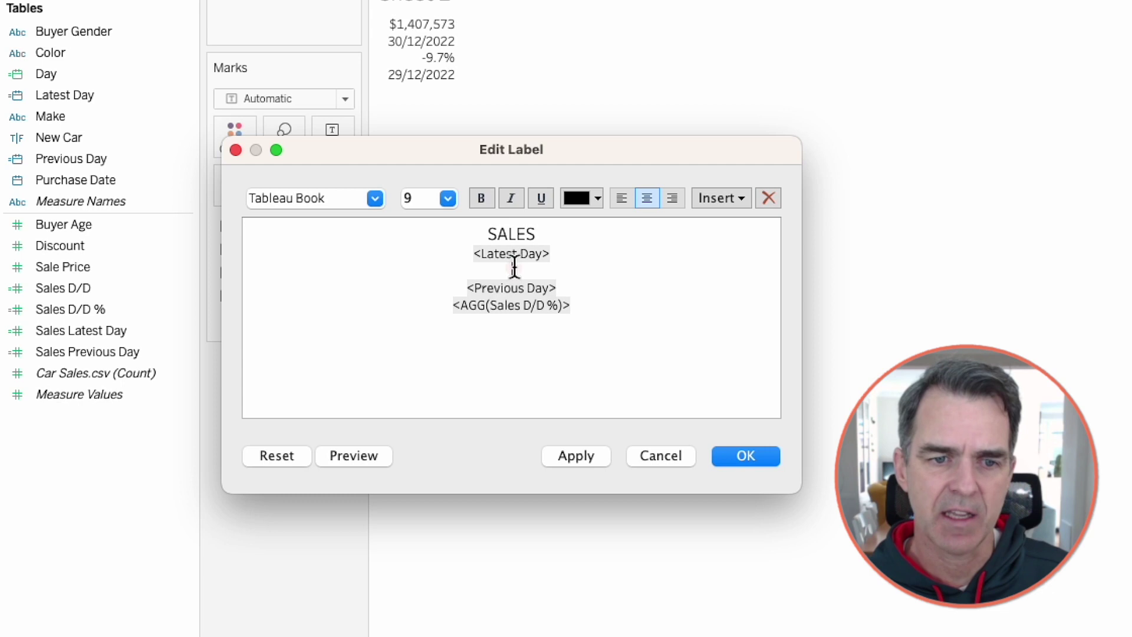
click(514, 269)
key(super+v)
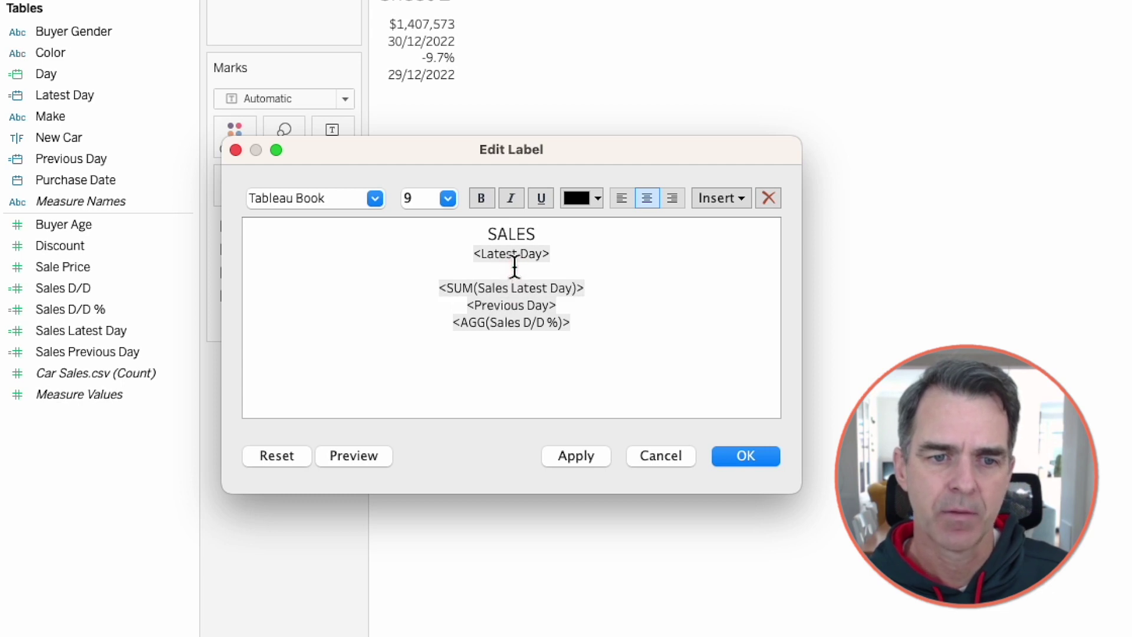
click(453, 326)
key(shift+End)
key(super+x)
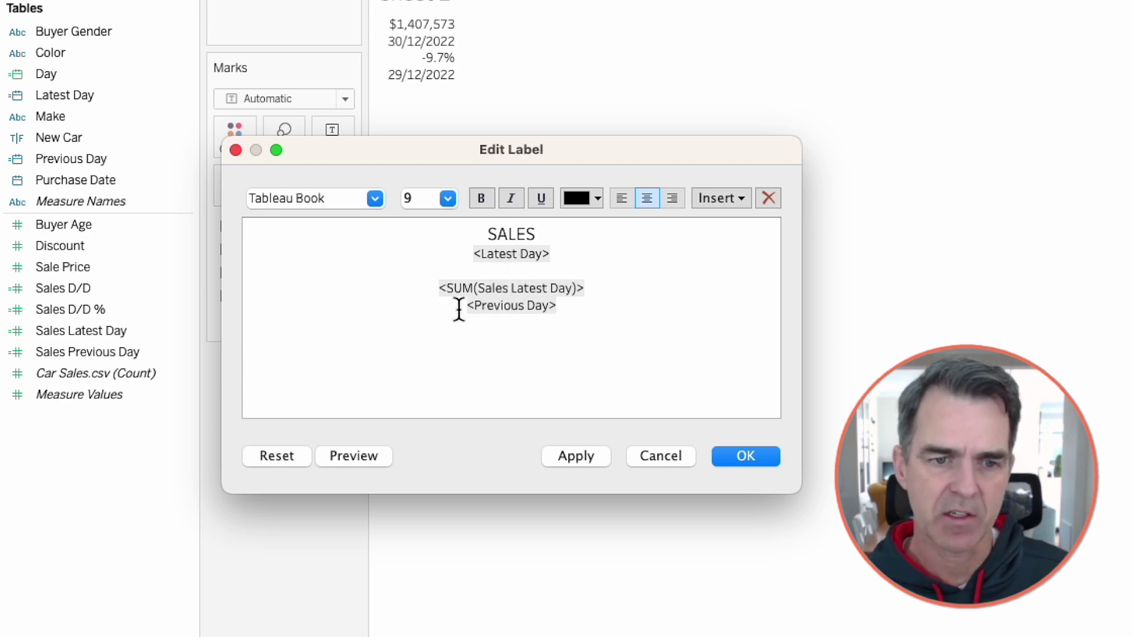
click(463, 305)
key(super+v)
text(vs)
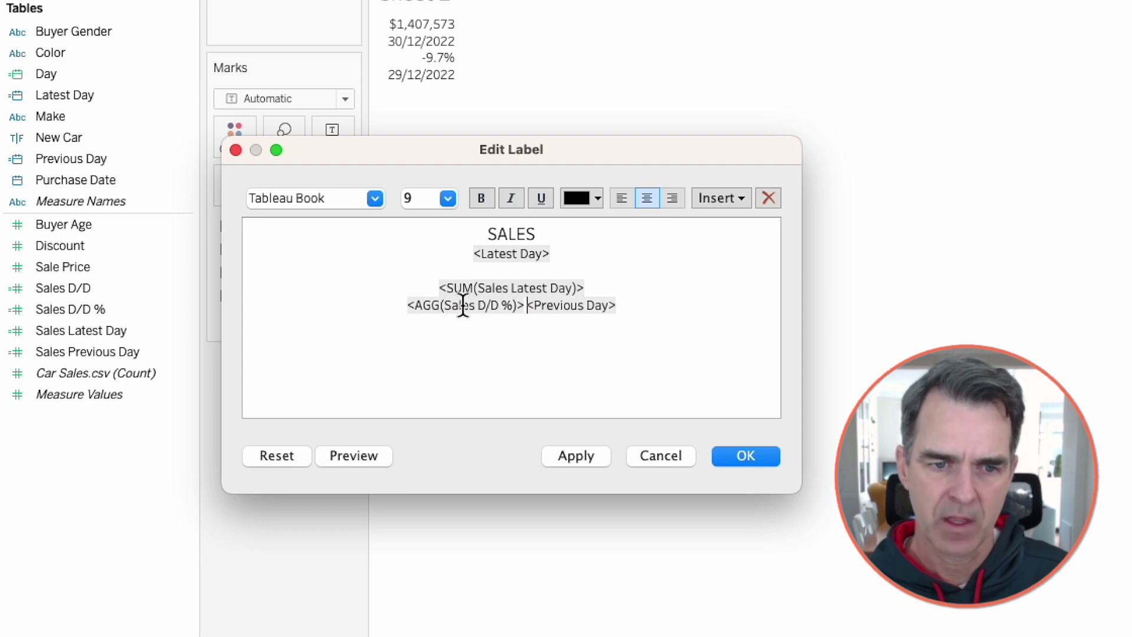
text(.)
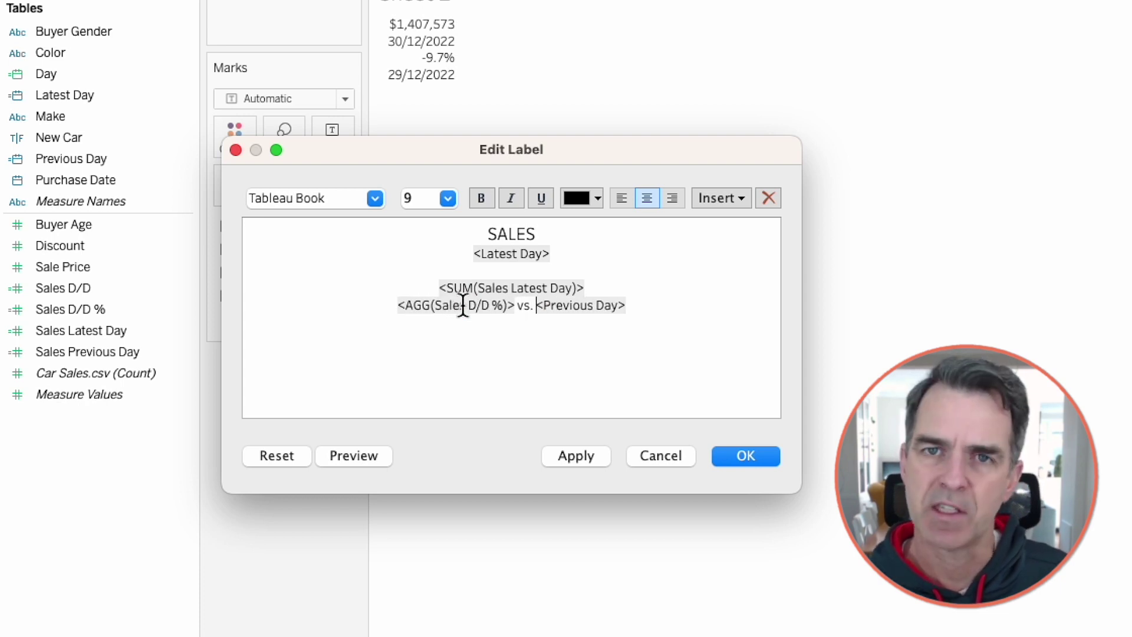
click(504, 359)
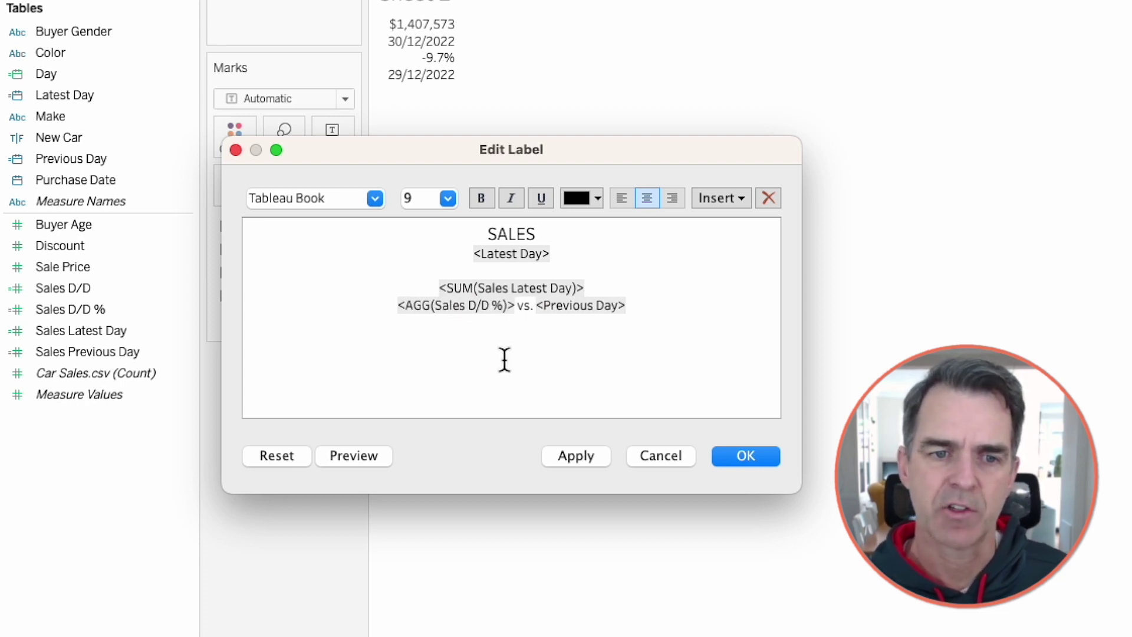
Make the sales figure 48 pt and apply the label.
double_click(508, 289)
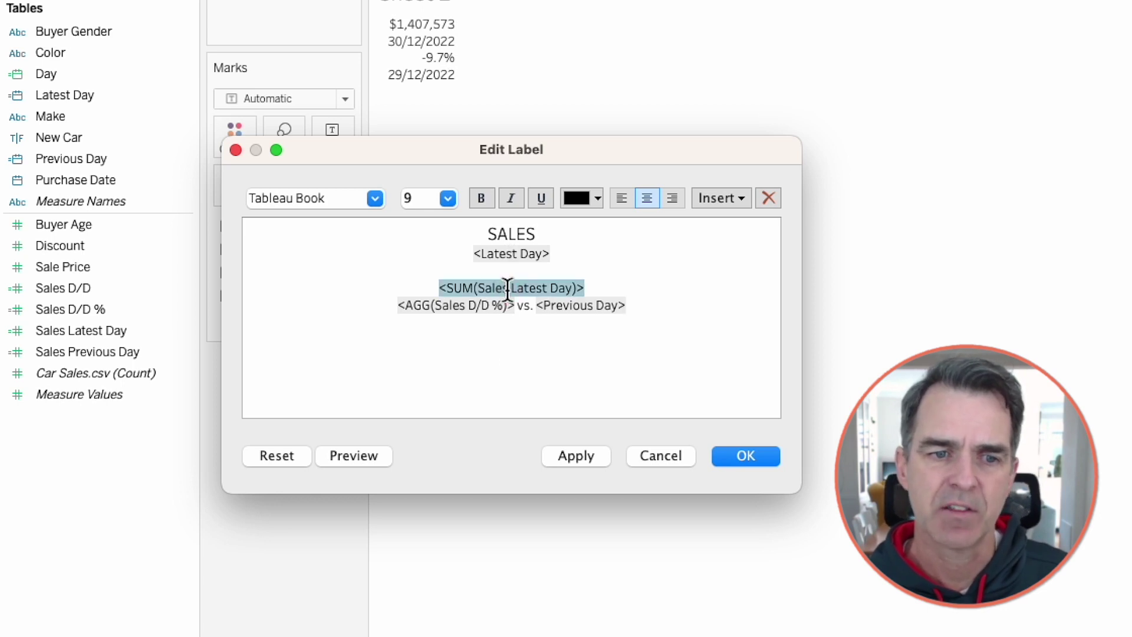
click(448, 198)
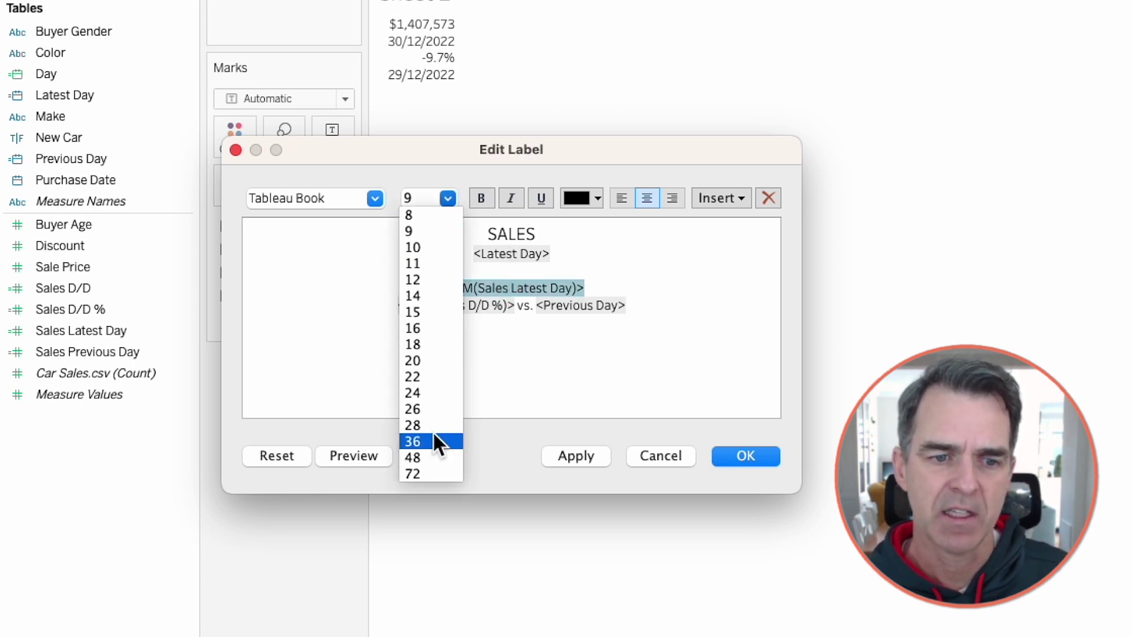
click(428, 455)
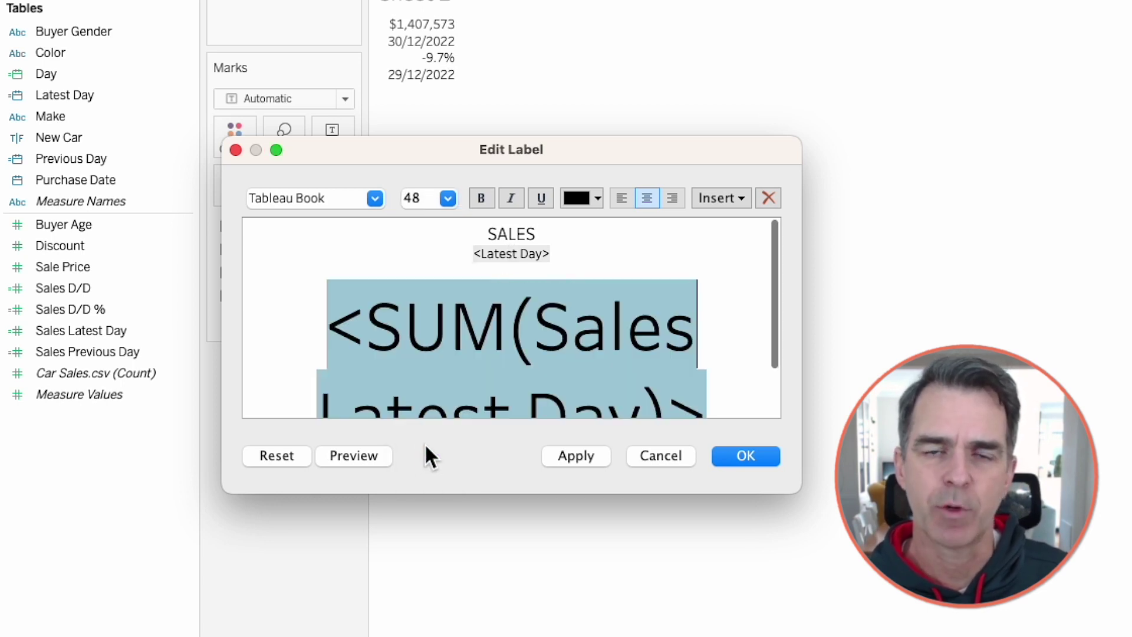
click(743, 455)
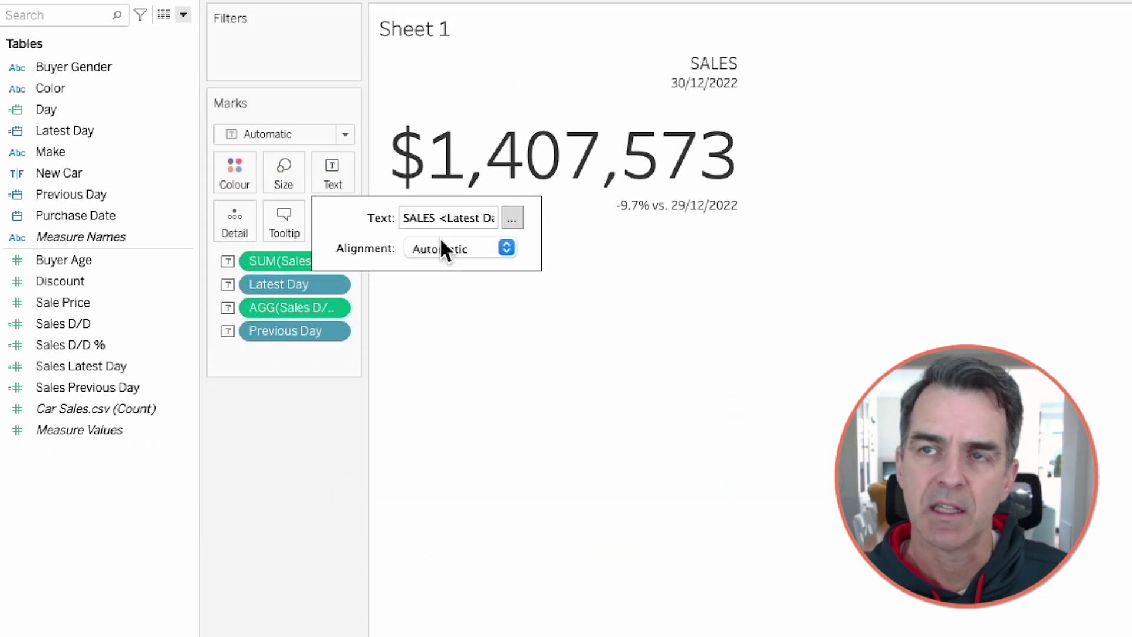
Set the card text alignment to centre horizontally and middle vertically.
click(441, 243)
click(457, 343)
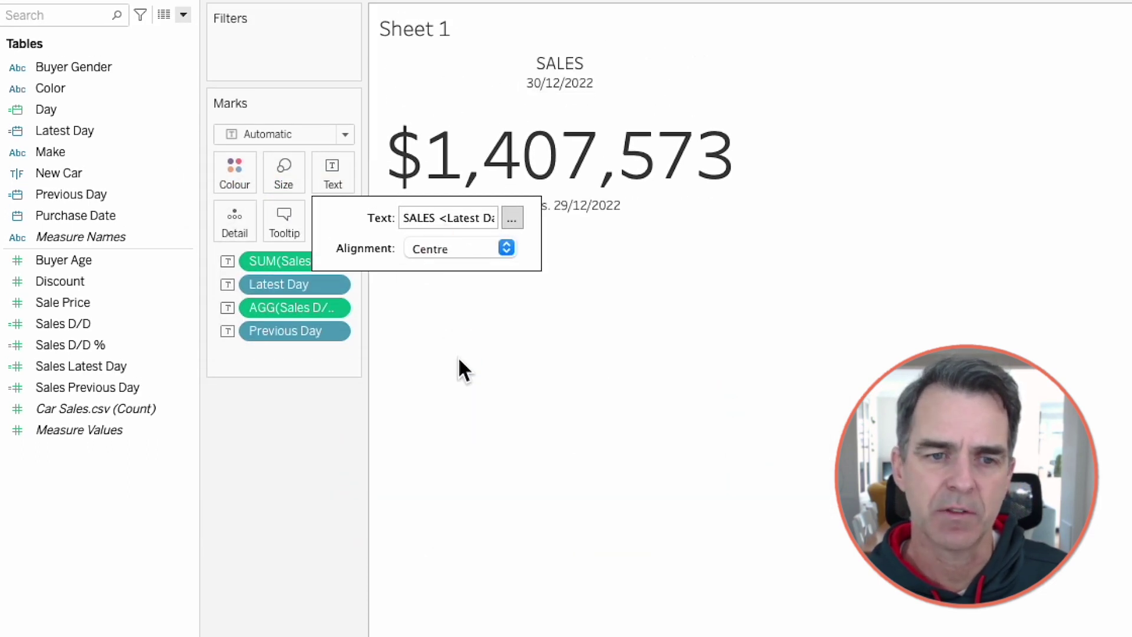
click(441, 249)
click(455, 446)
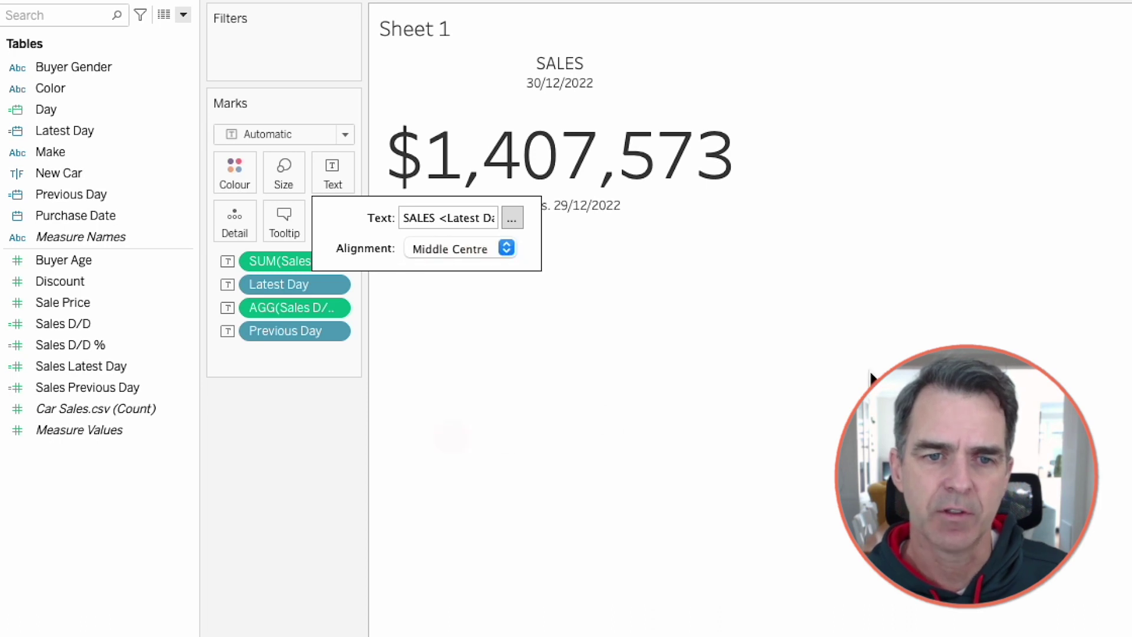
click(871, 377)
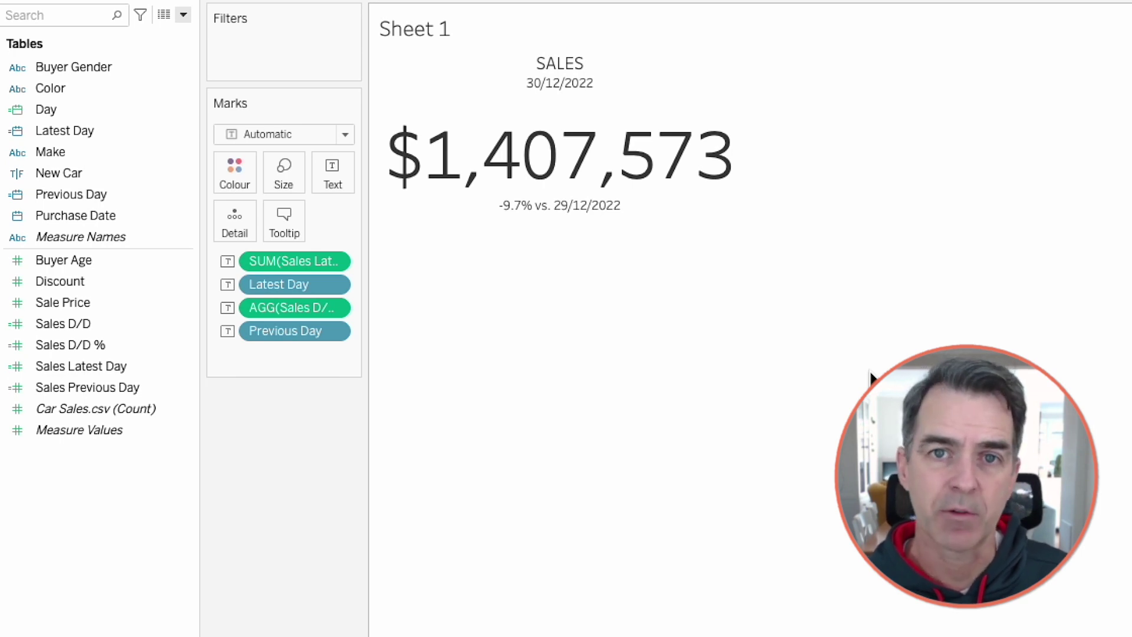
Create the calculated field 'Pos/Neg Change' with formula SIGN([Sales D/D]).
click(180, 14)
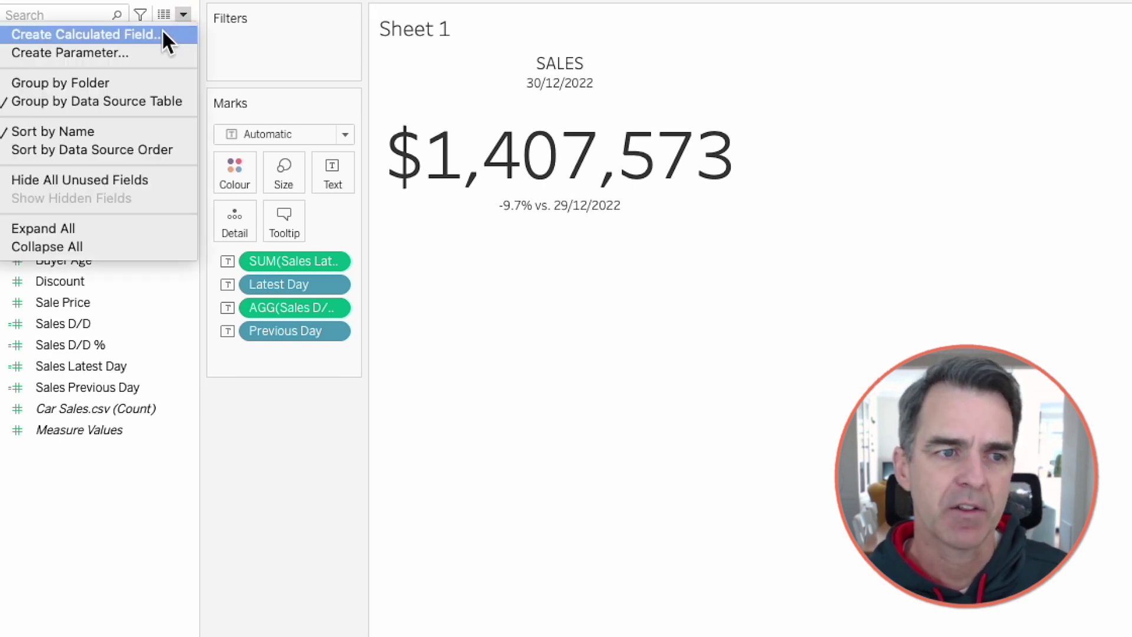
click(161, 30)
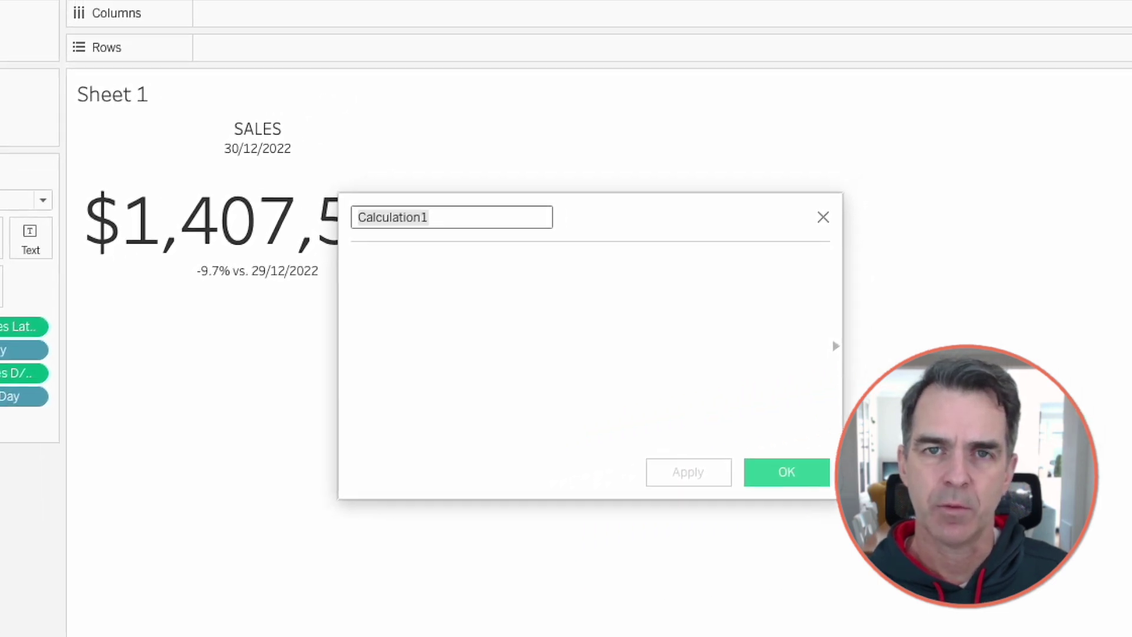
text(Pos/Neg Change)
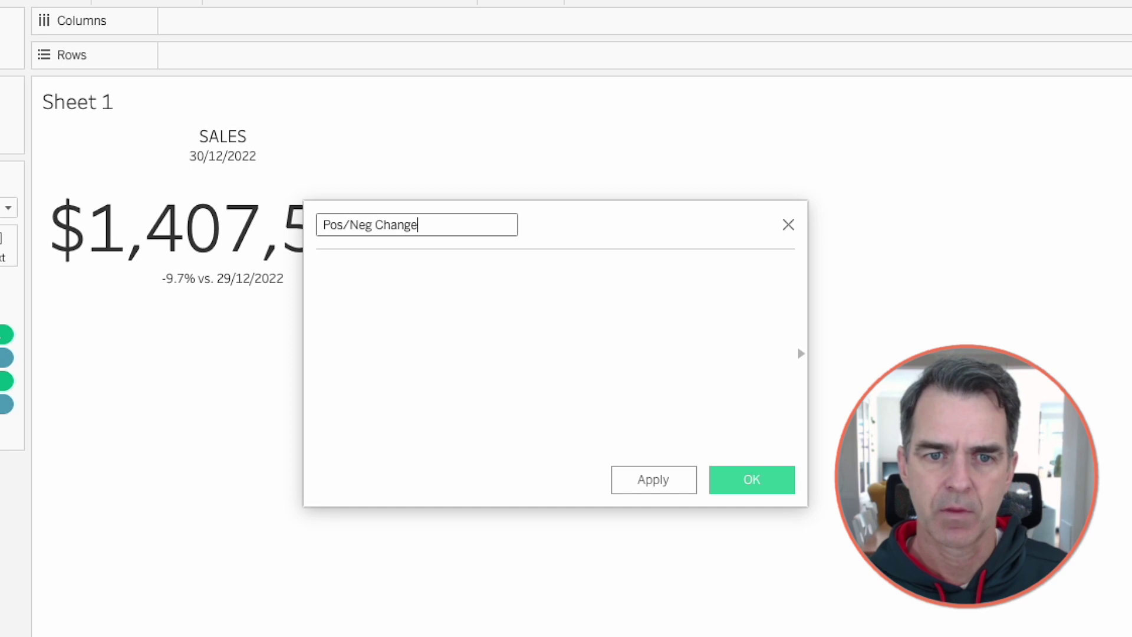
click(340, 319)
text(SIGN)
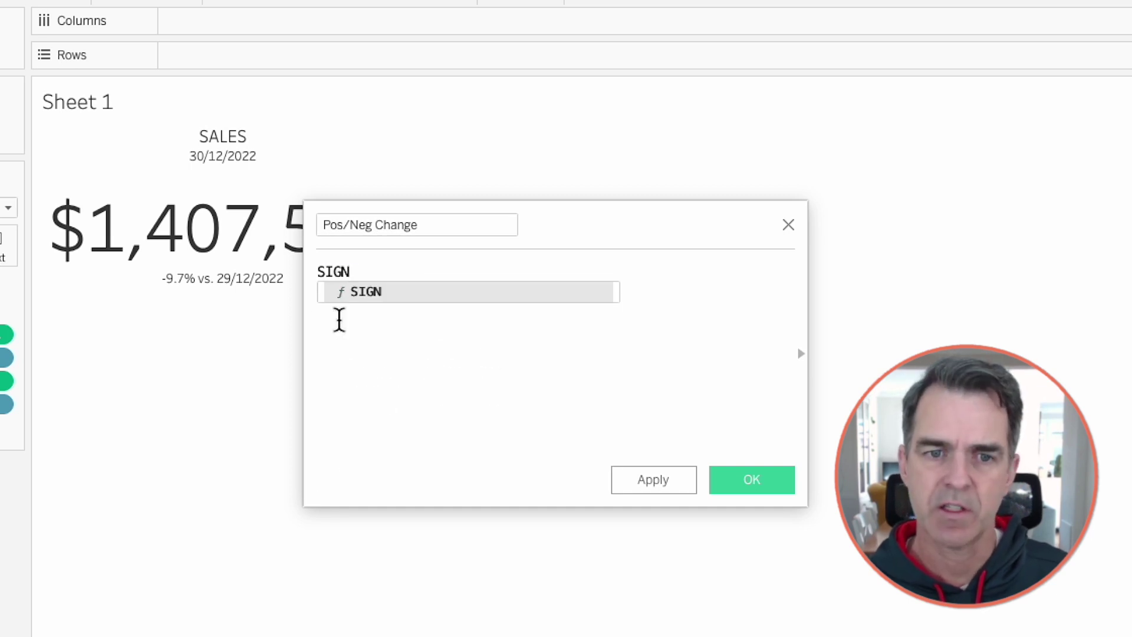
key(Return)
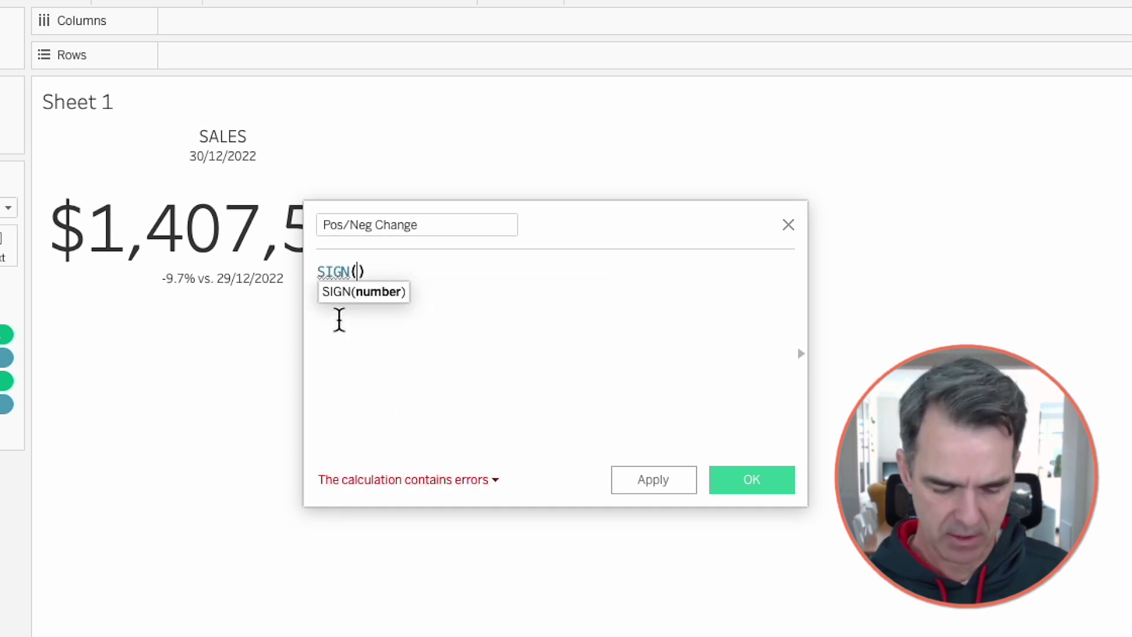
text(sal)
click(431, 312)
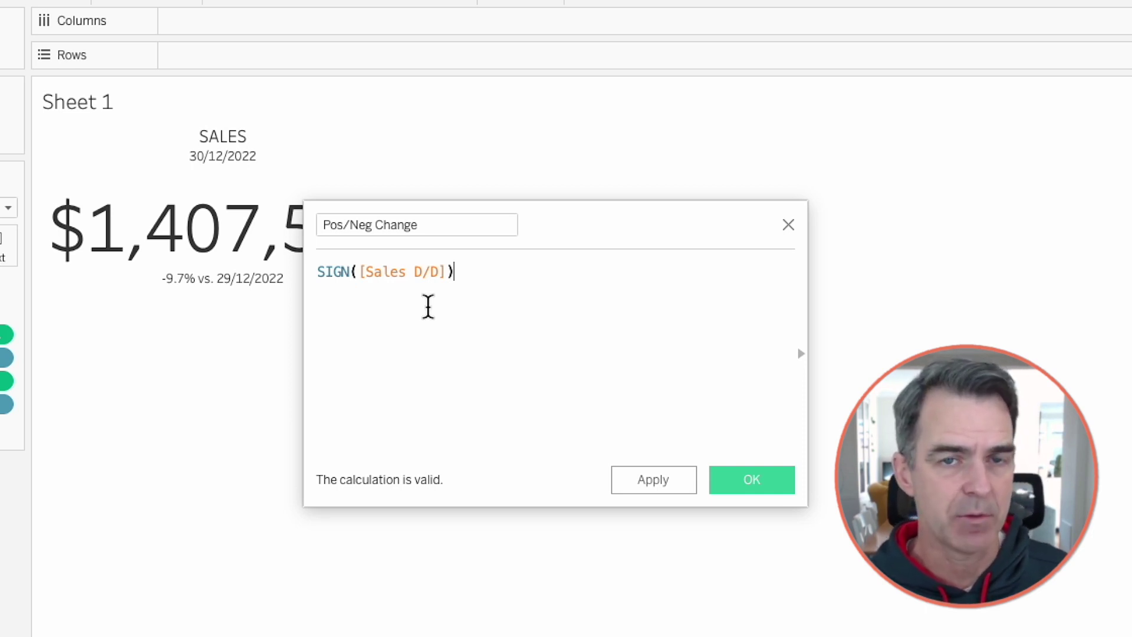
click(733, 480)
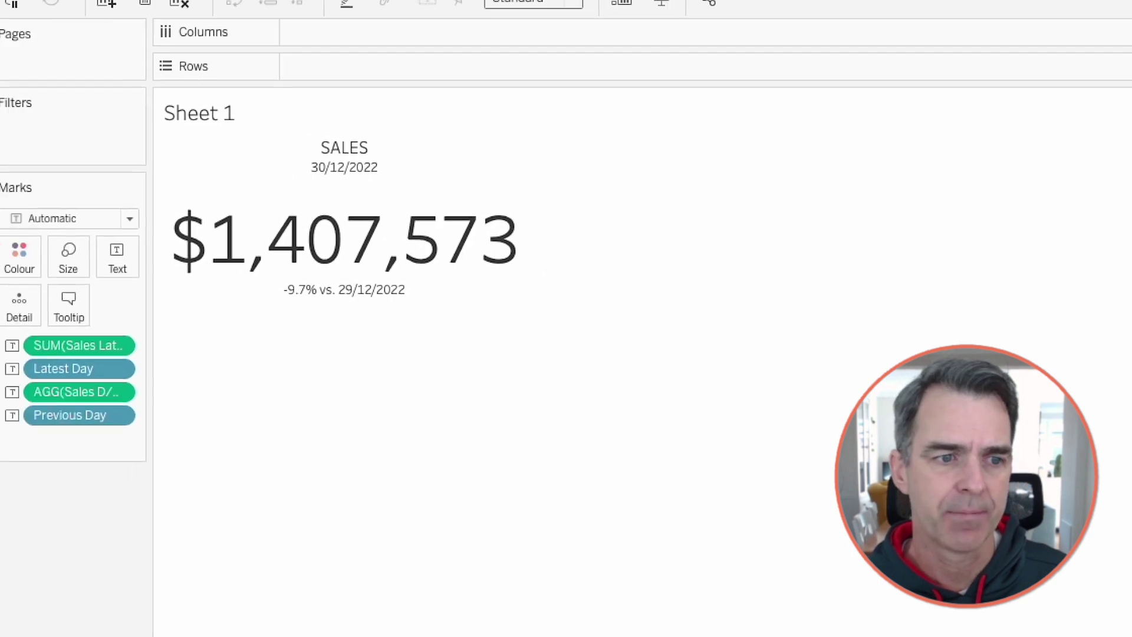
Make Pos/Neg Change discrete, colour the KPI text by it, and show -1 in red.
right_click(110, 408)
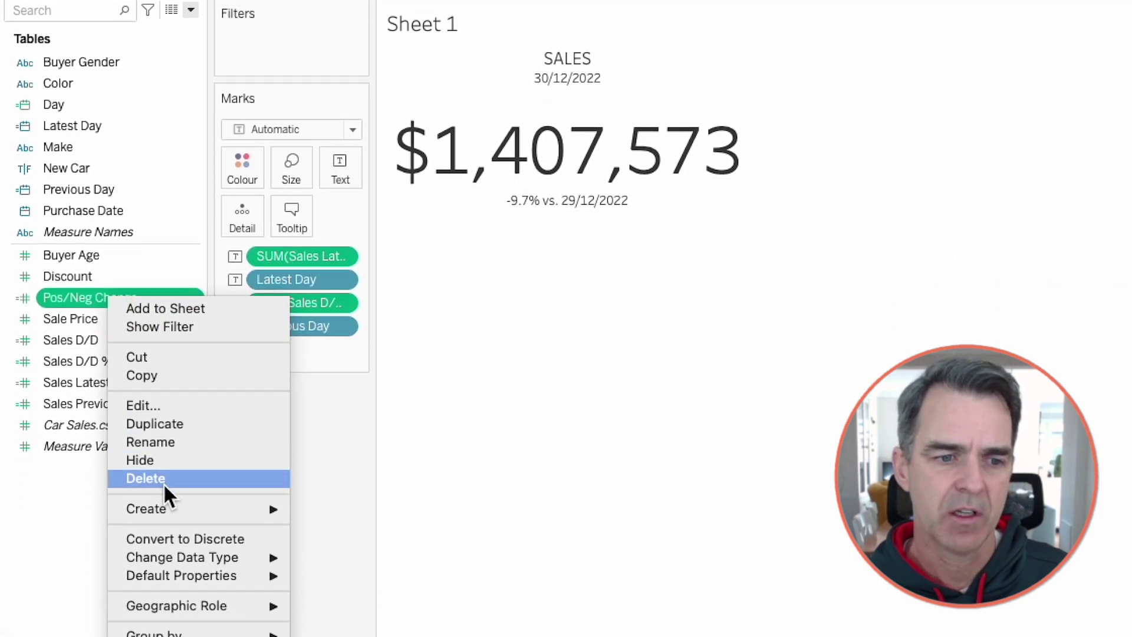
click(176, 537)
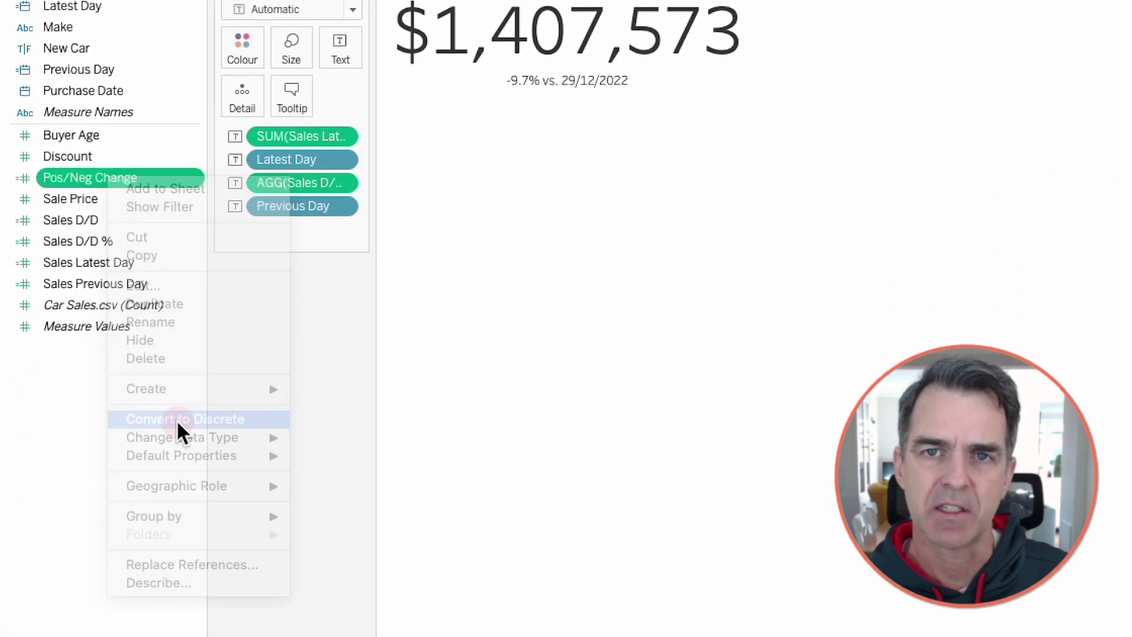
drag(108, 183, 244, 54)
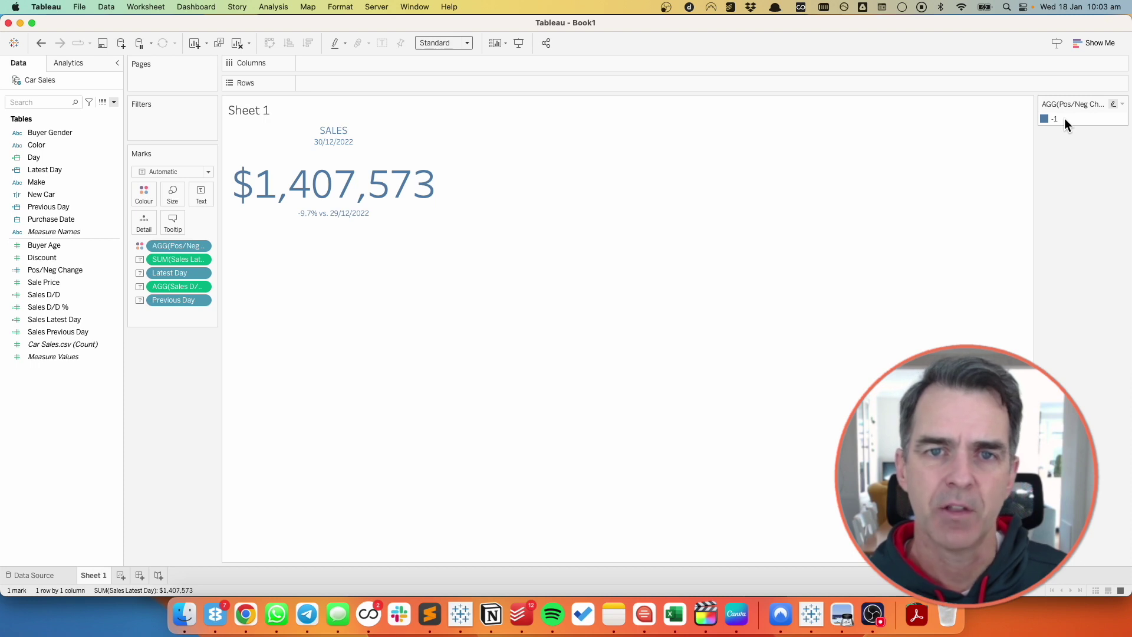
double_click(1064, 119)
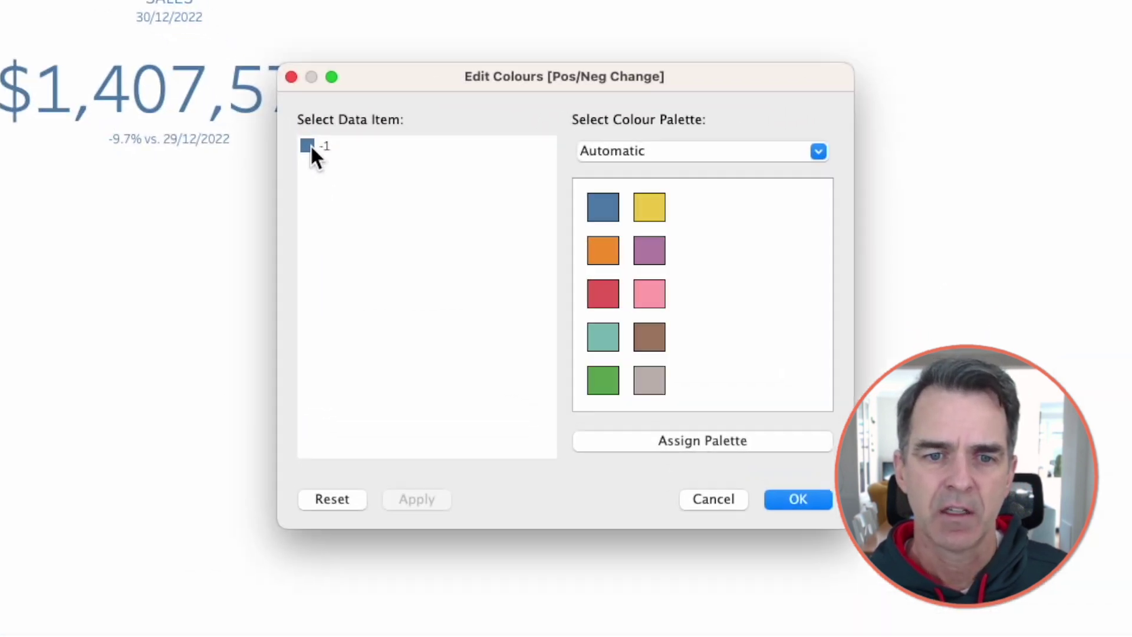
click(419, 218)
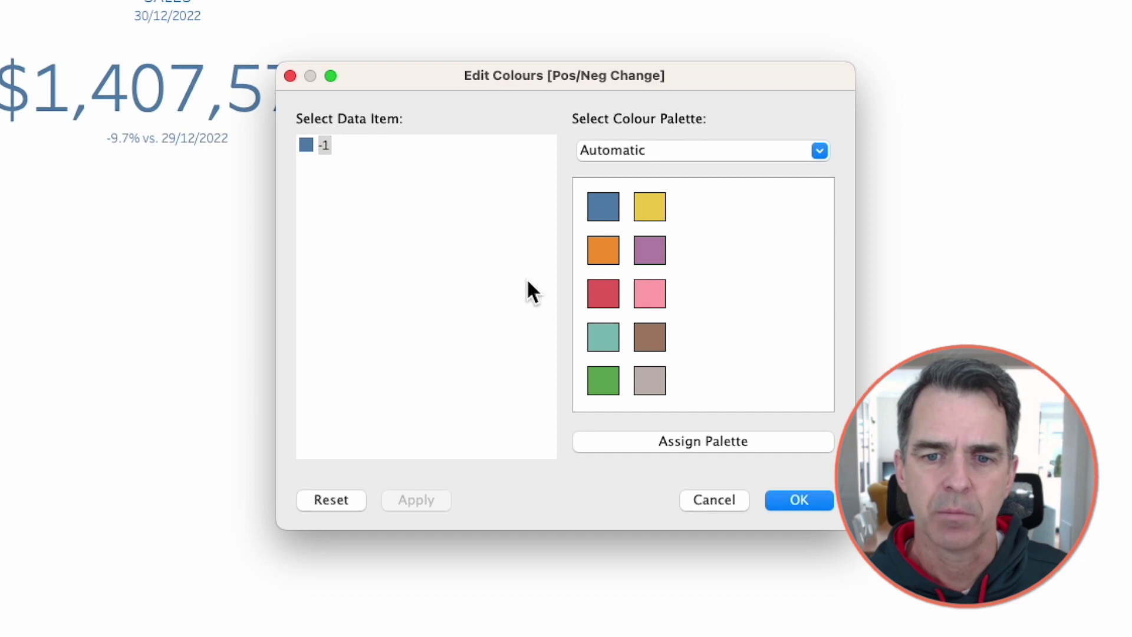
click(602, 293)
click(793, 498)
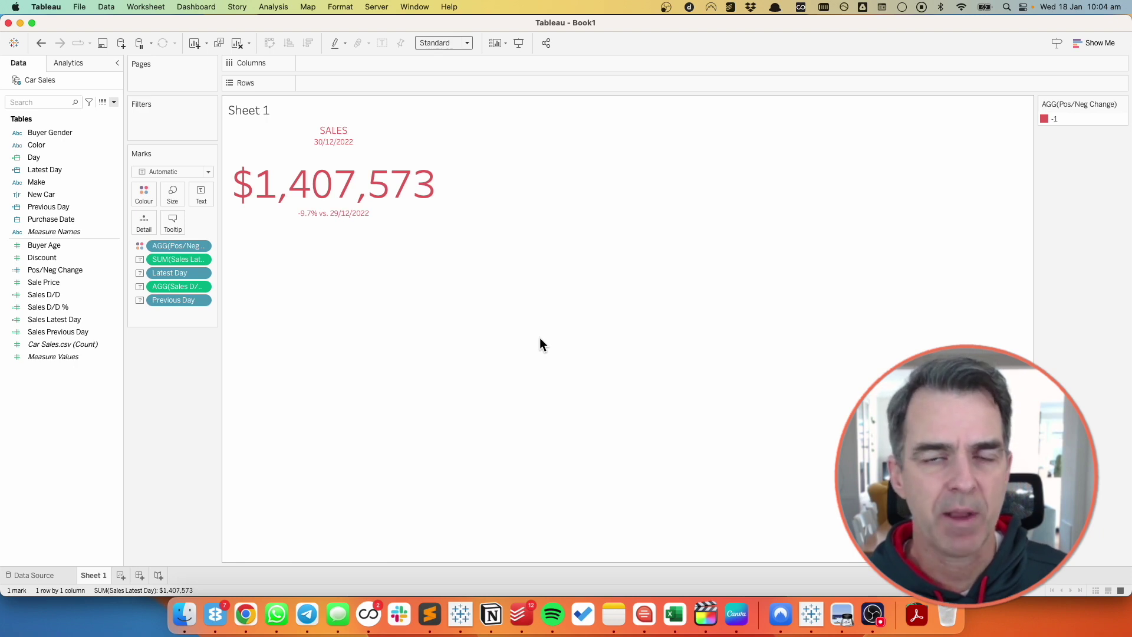
Split the card into New Car False and True rows and colour the value 1 blue.
drag(41, 194, 304, 112)
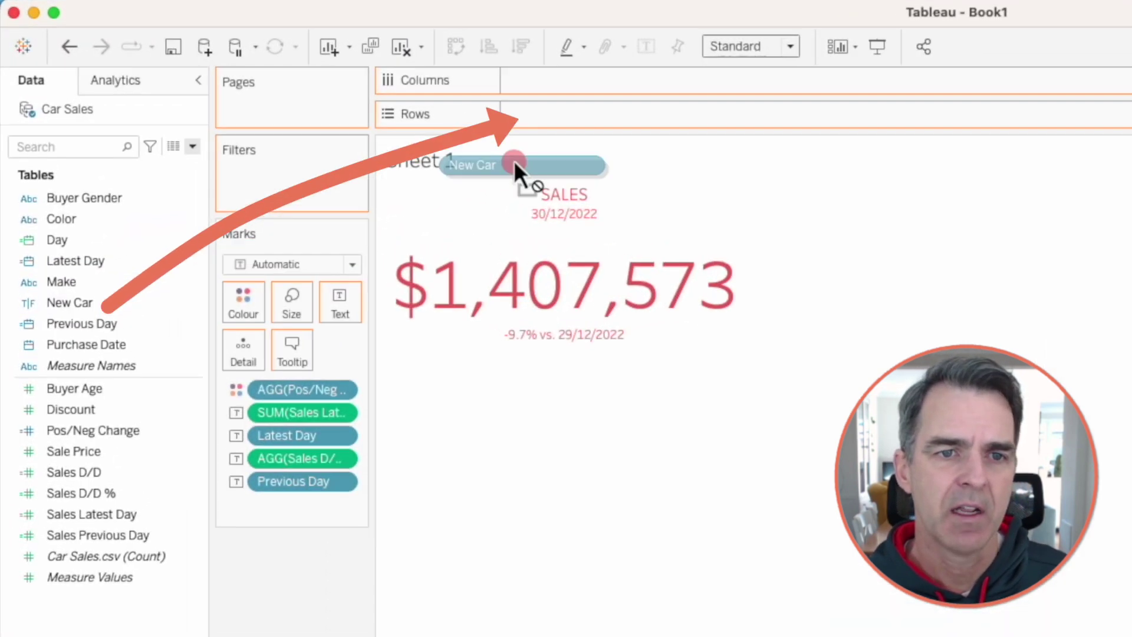
drag(514, 160, 600, 119)
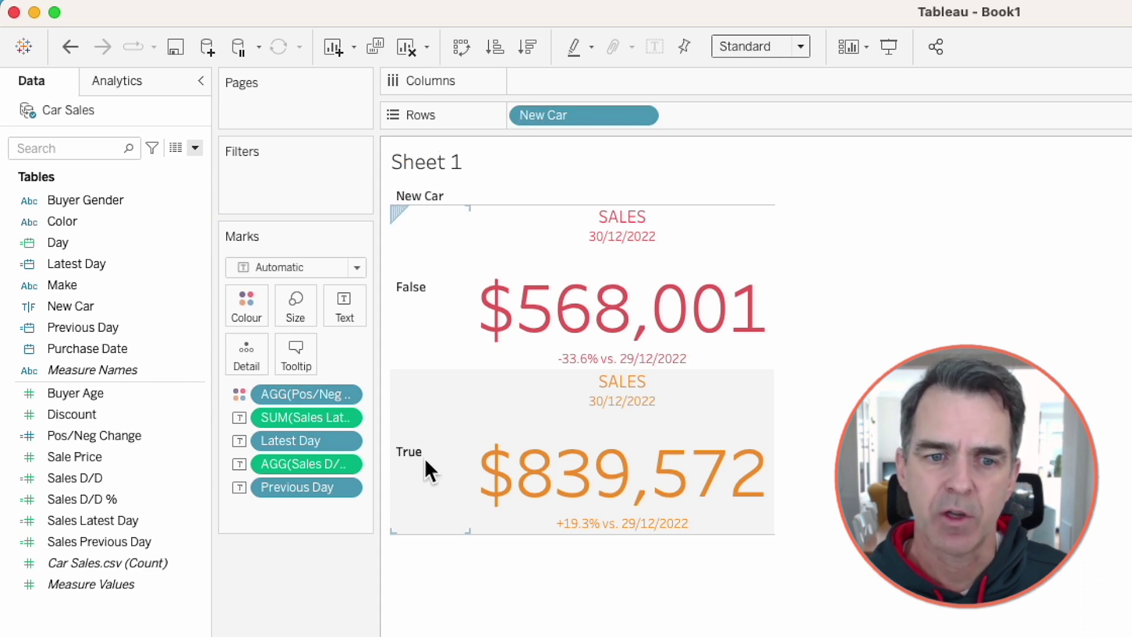
mouse_move(487, 476)
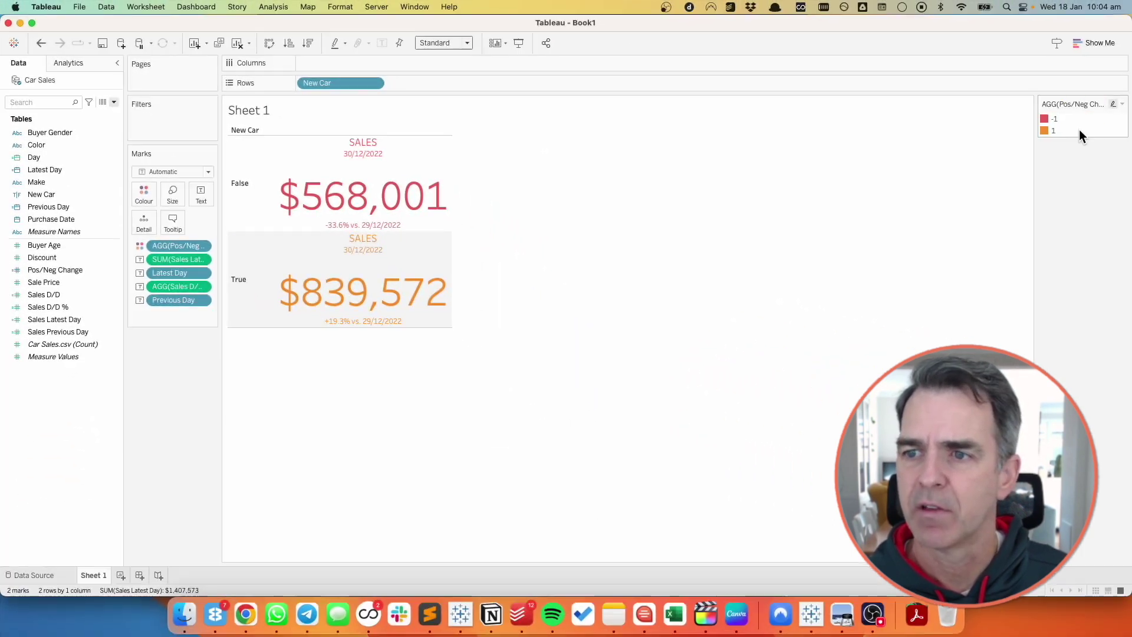
double_click(1081, 114)
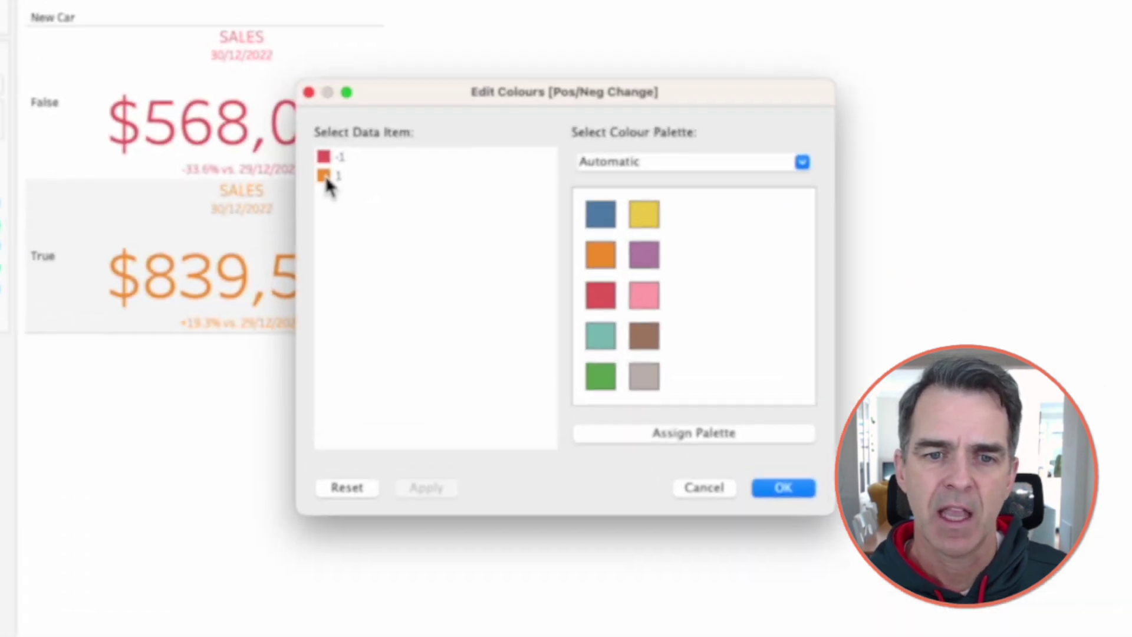
click(416, 229)
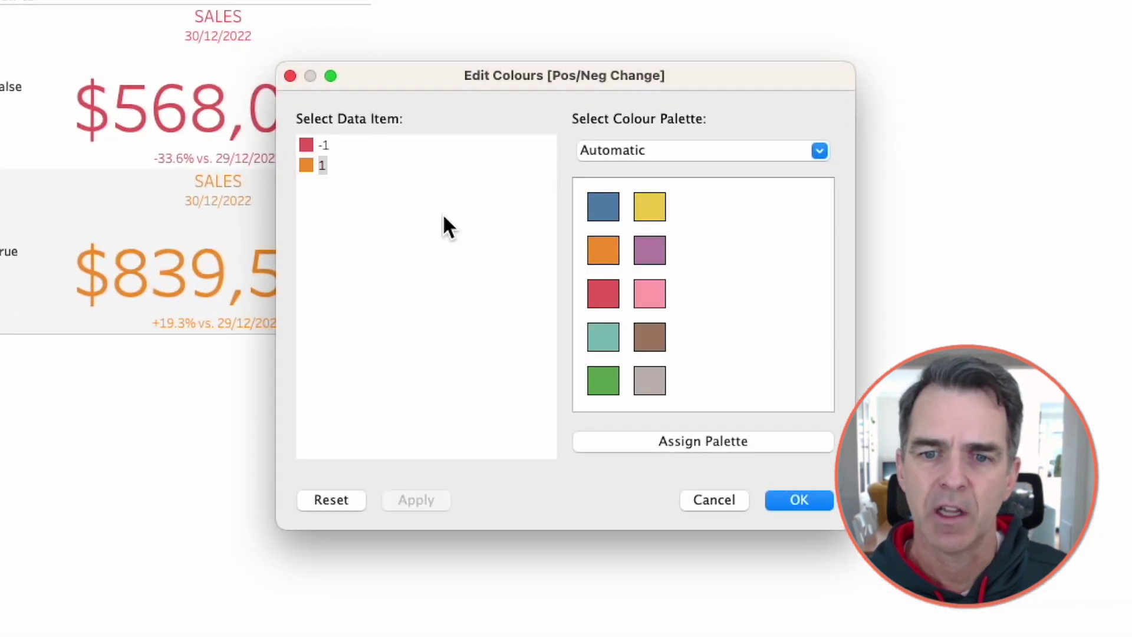
click(603, 207)
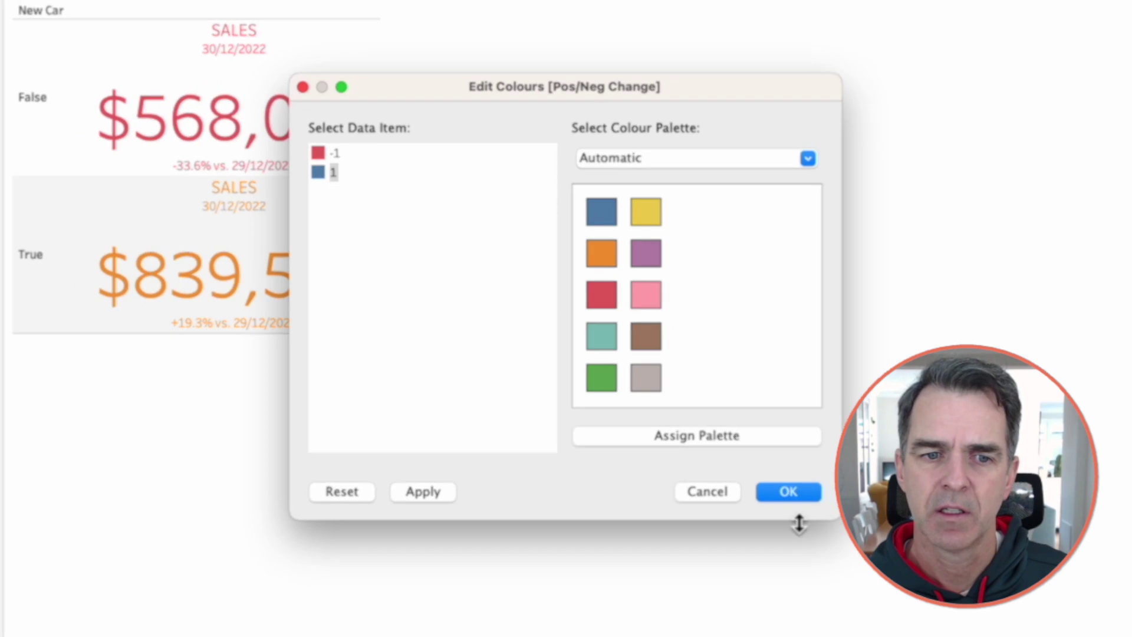
click(793, 498)
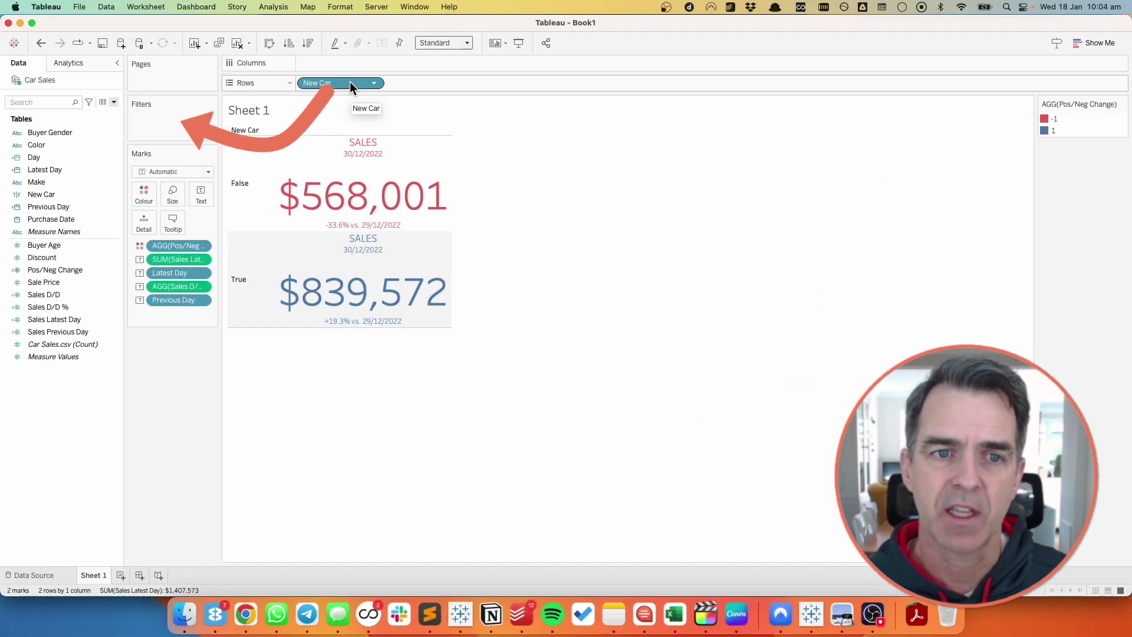
Move New Car to Filters and keep only the True value.
drag(349, 83, 156, 119)
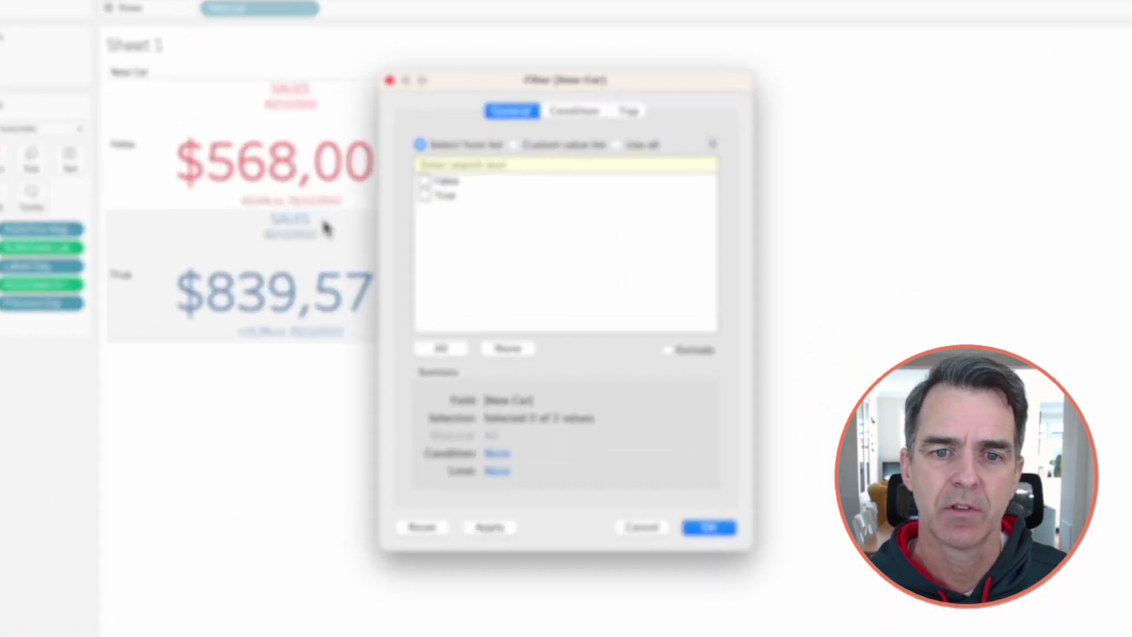
click(393, 174)
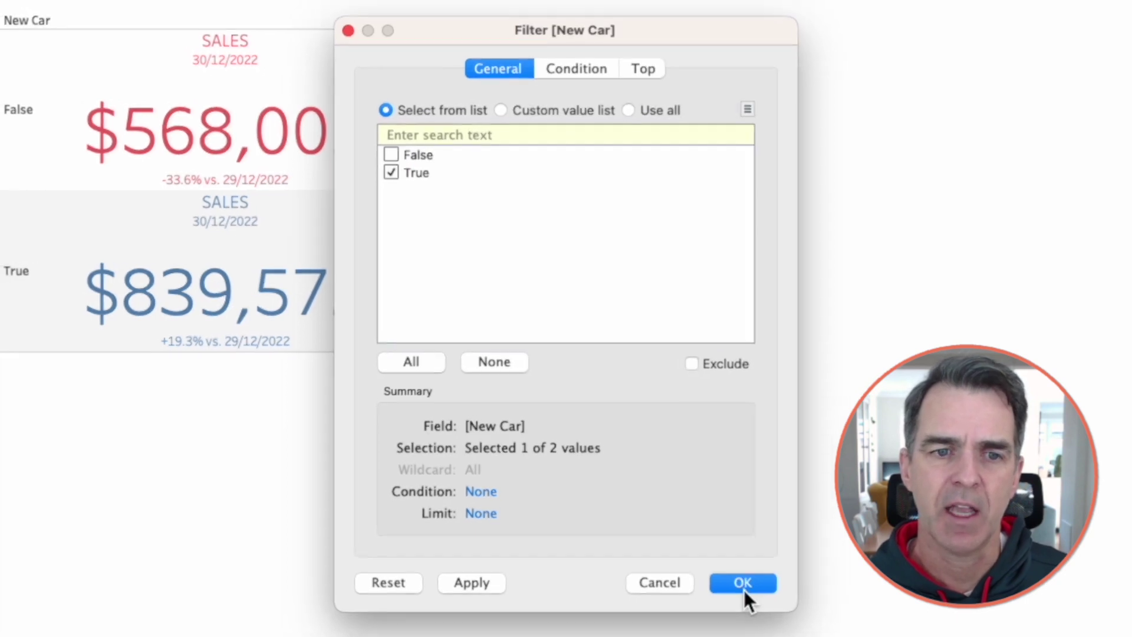
click(740, 579)
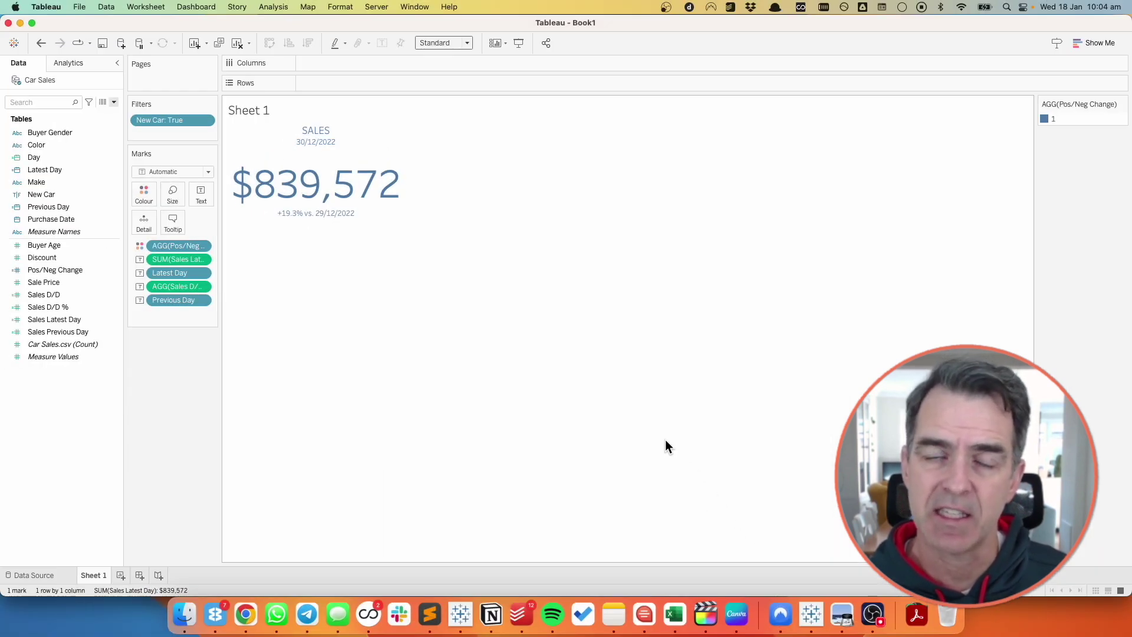
Show the New Car filter on the sheet and toggle its selection back to True.
click(207, 120)
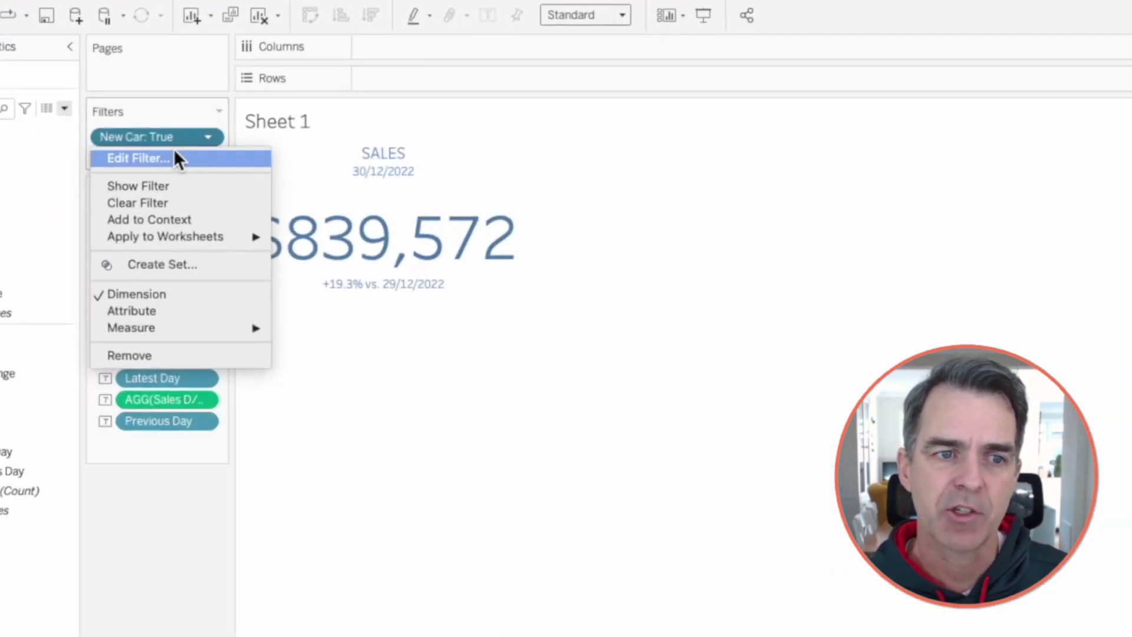
click(161, 192)
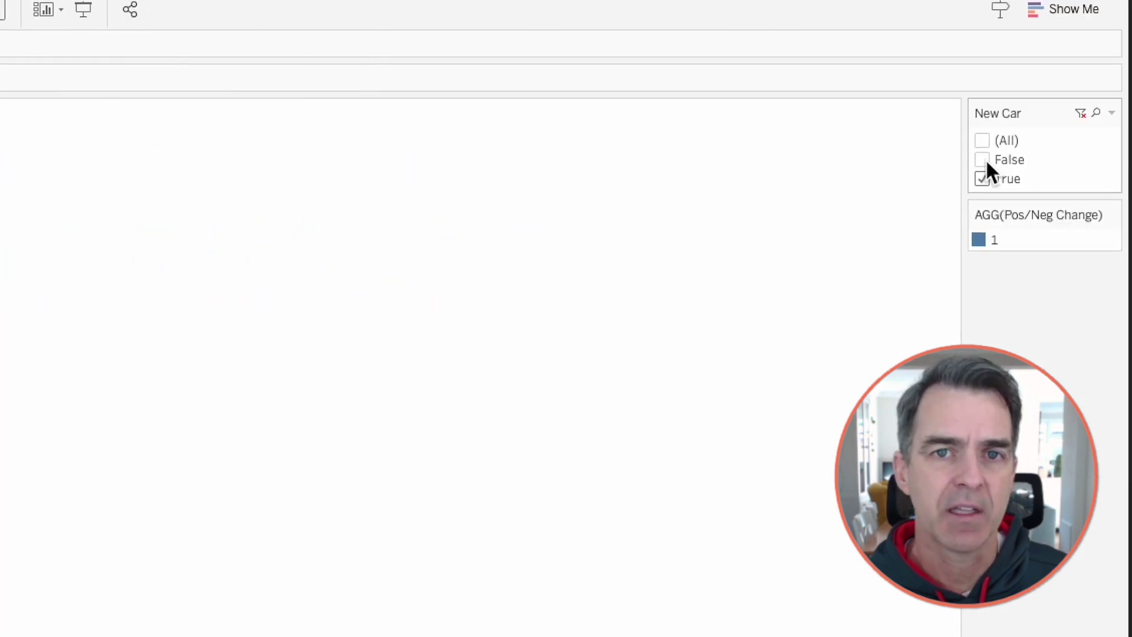
click(996, 154)
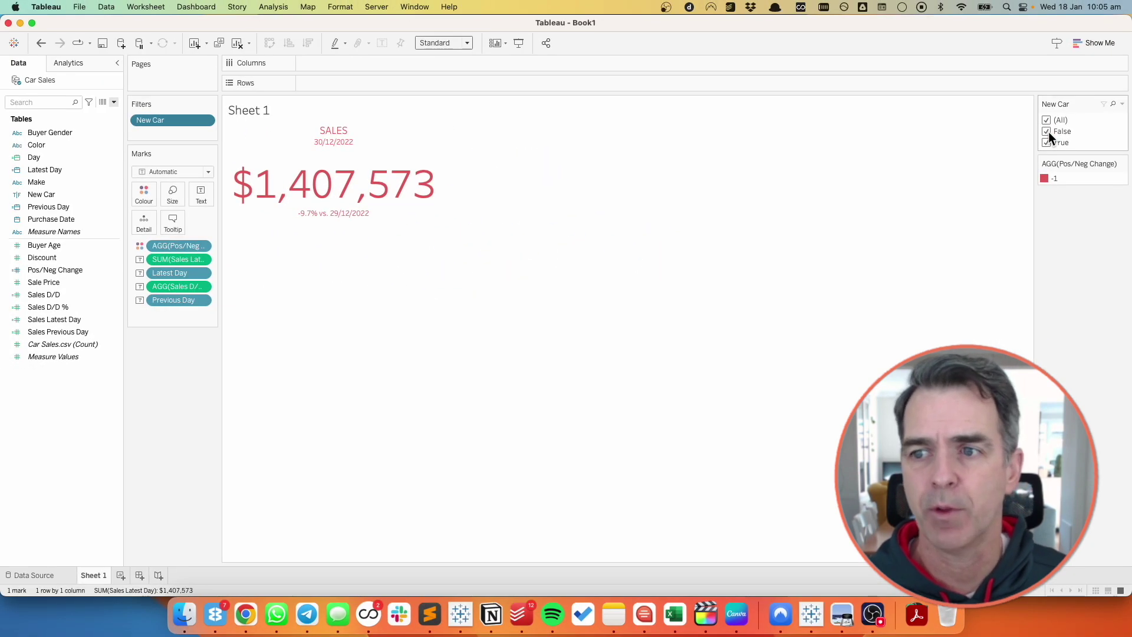
click(1046, 144)
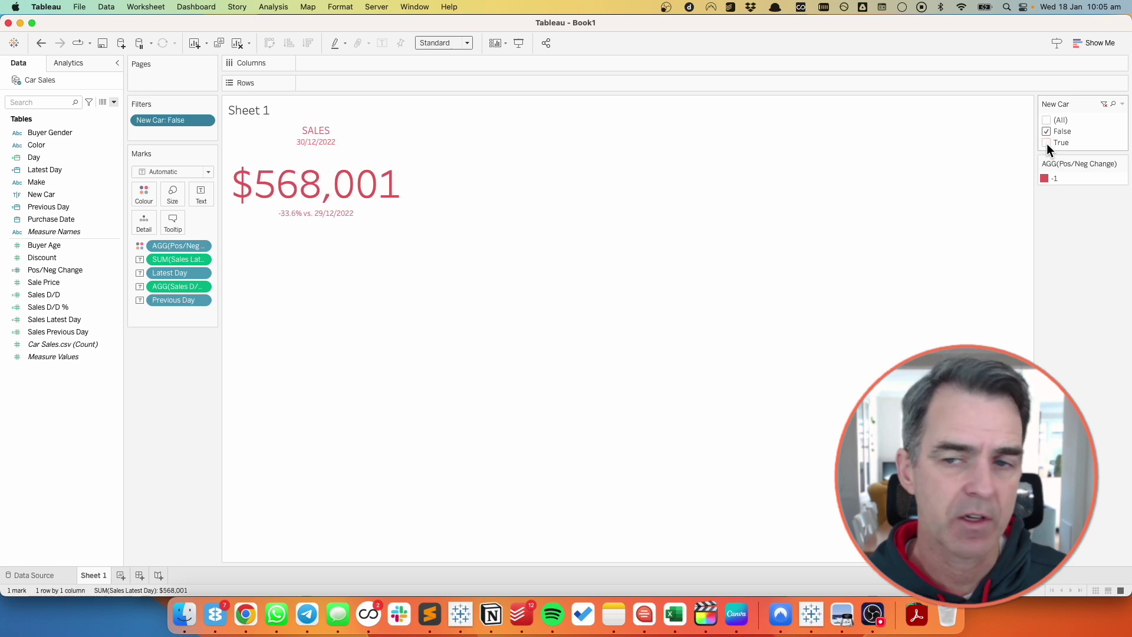
click(1045, 131)
click(1045, 142)
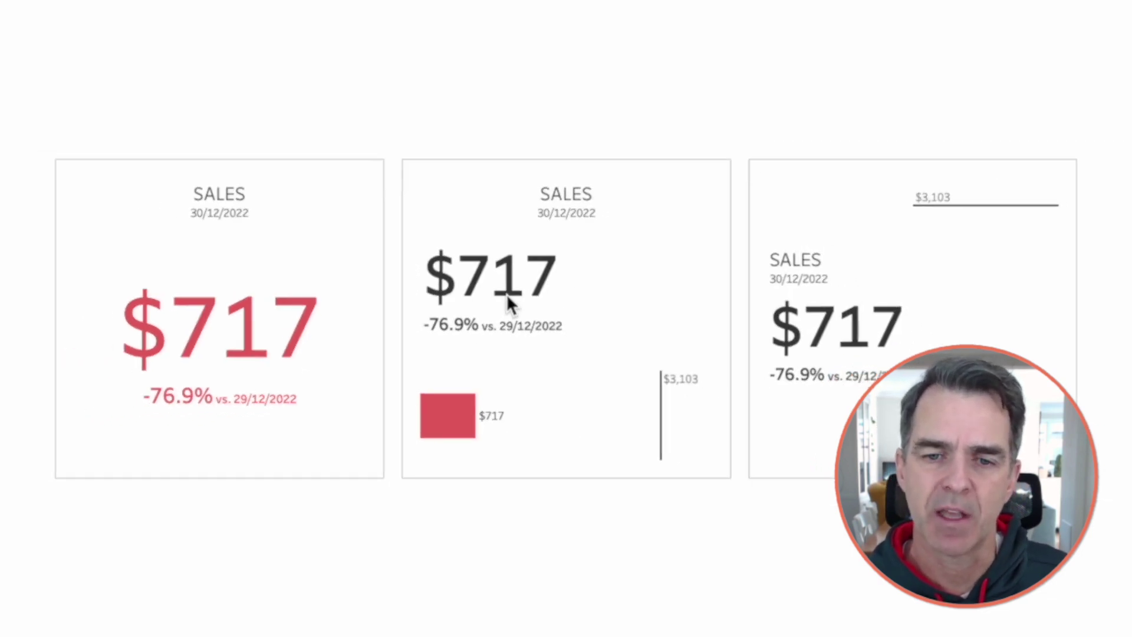
Duplicate the sheet as Sheet 1 (2), copy its full label text, then reset the label.
right_click(95, 576)
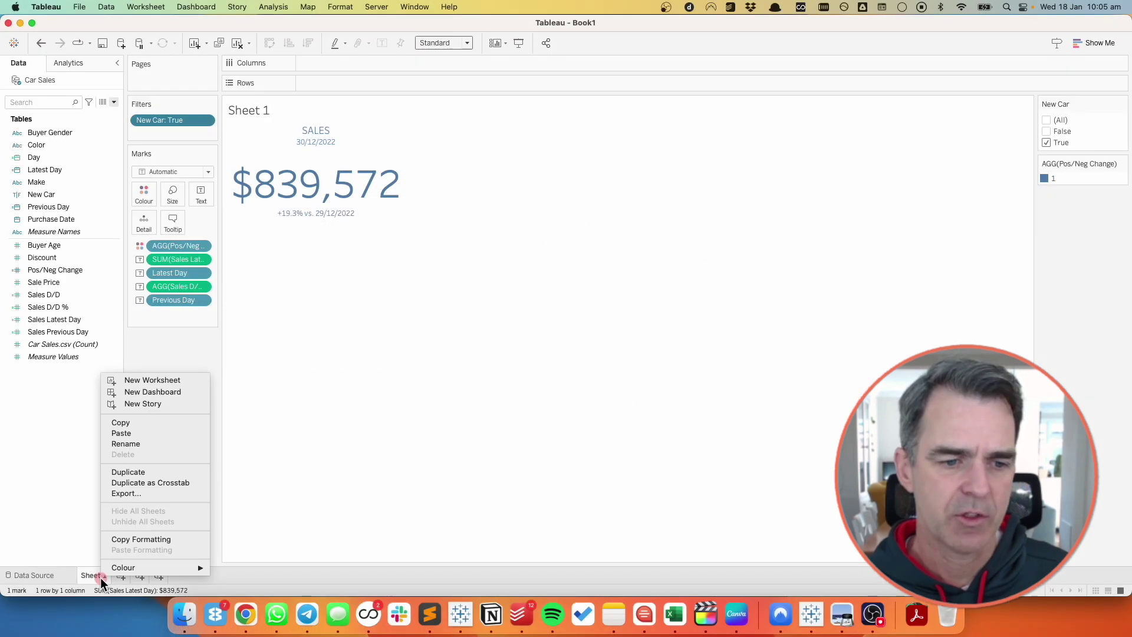
click(139, 472)
click(201, 194)
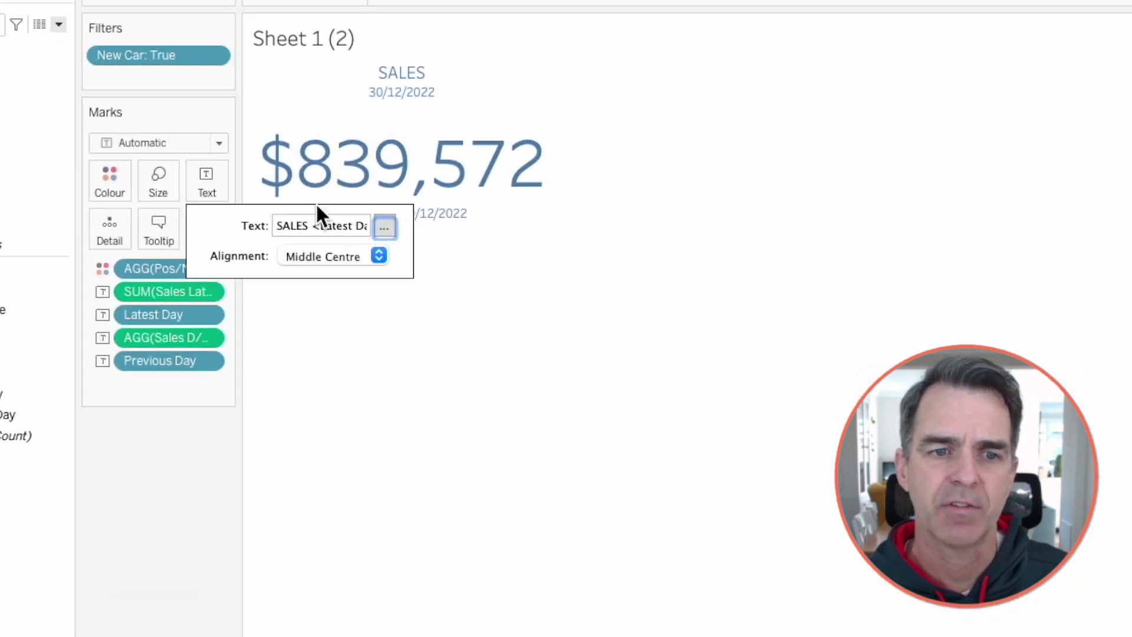
click(384, 228)
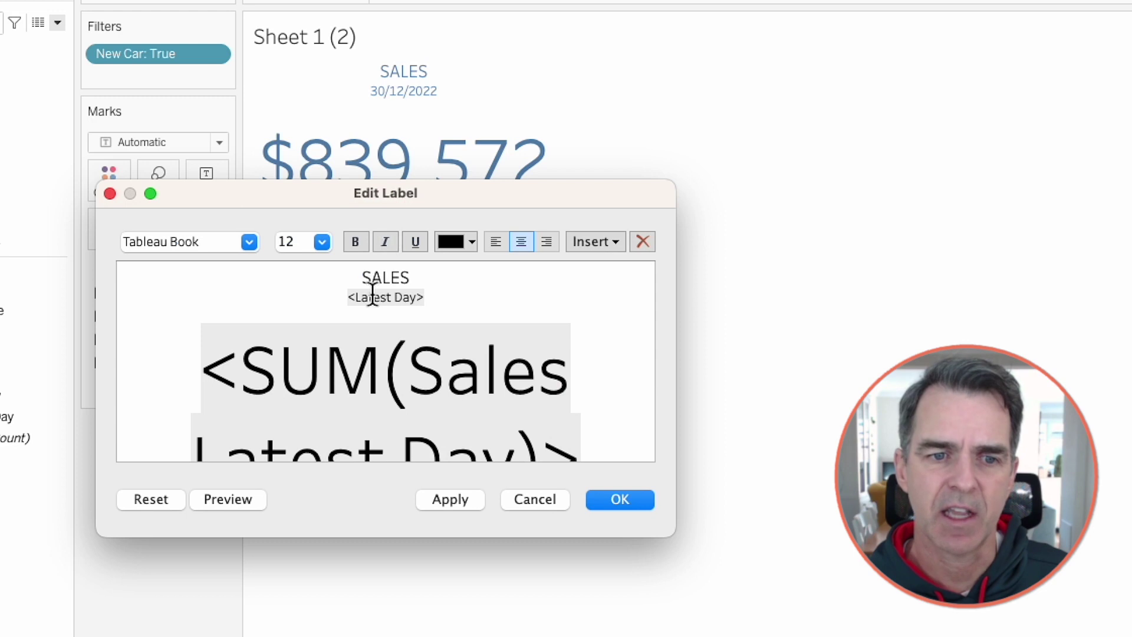
key(super+a)
key(super+c)
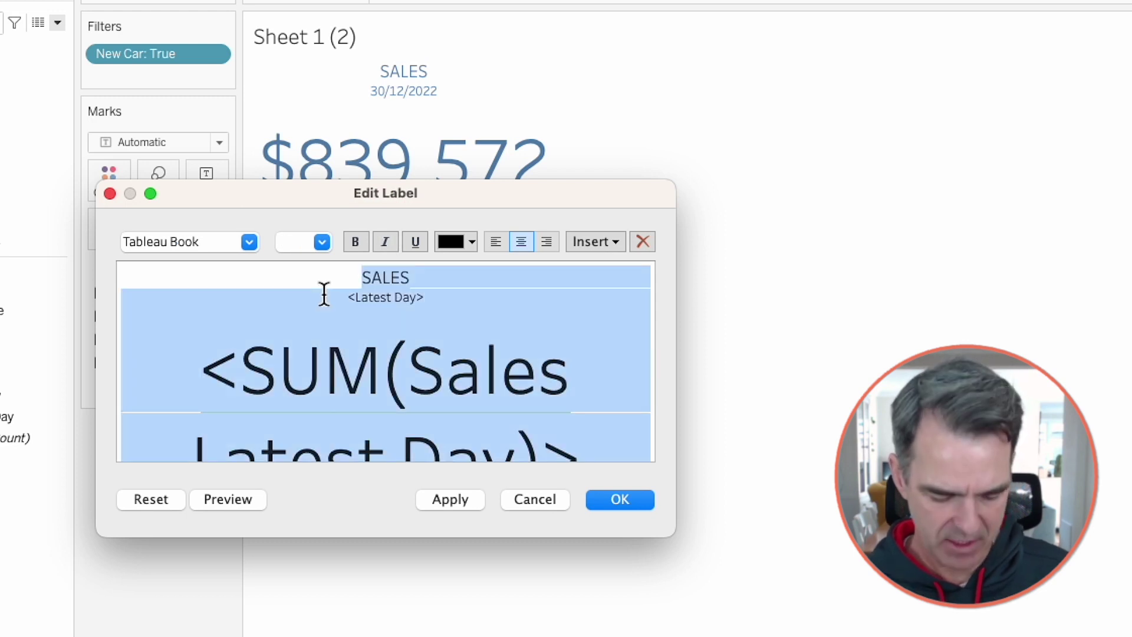
click(169, 495)
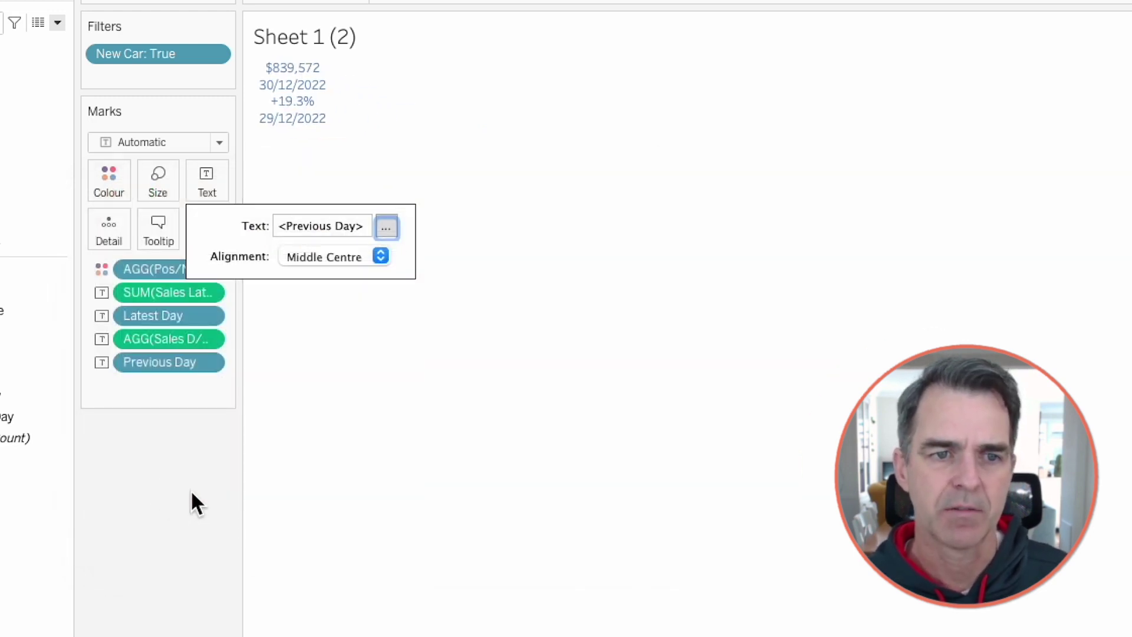
Replace Sheet 1 (2)'s title with the copied label, left-aligned, with the sales figure at size 28.
click(327, 40)
double_click(327, 40)
key(super+a)
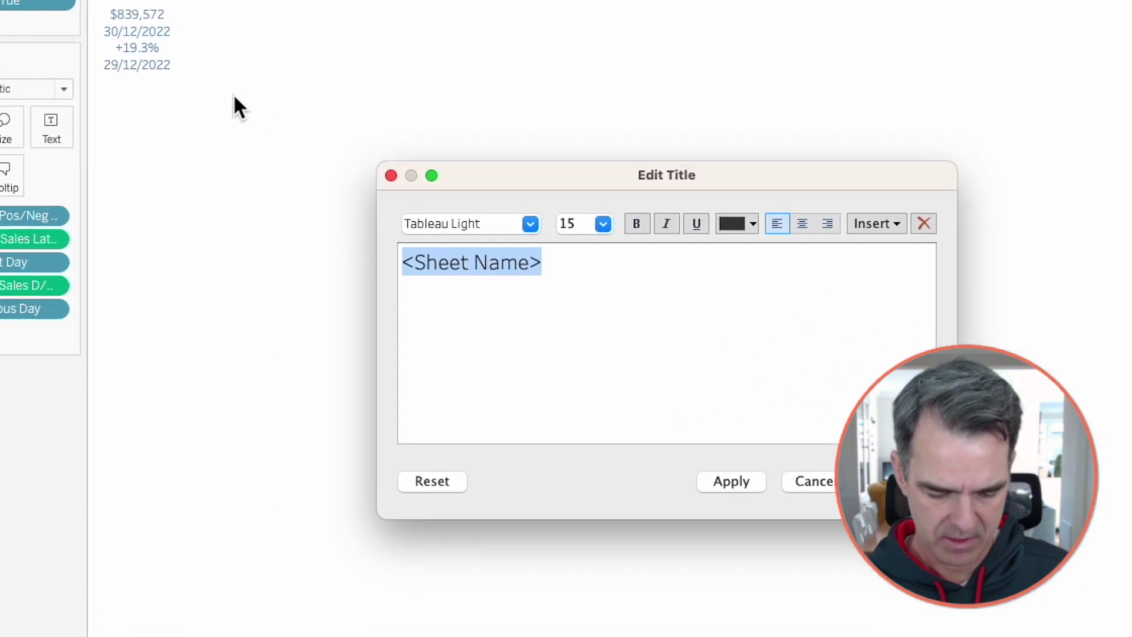
key(super+v)
key(super+a)
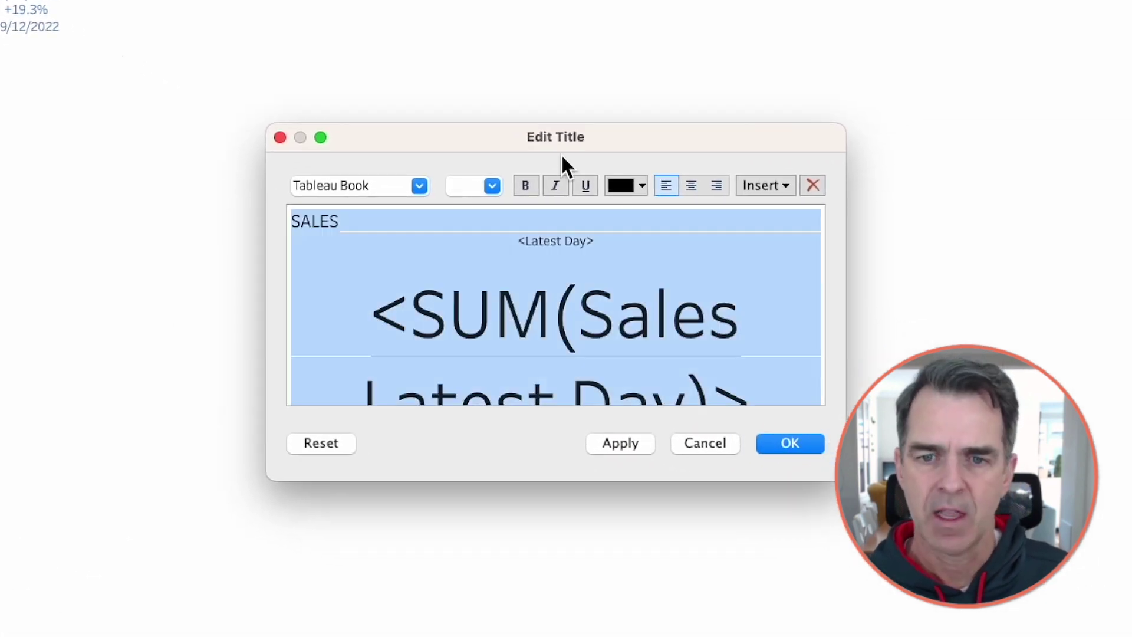
click(665, 188)
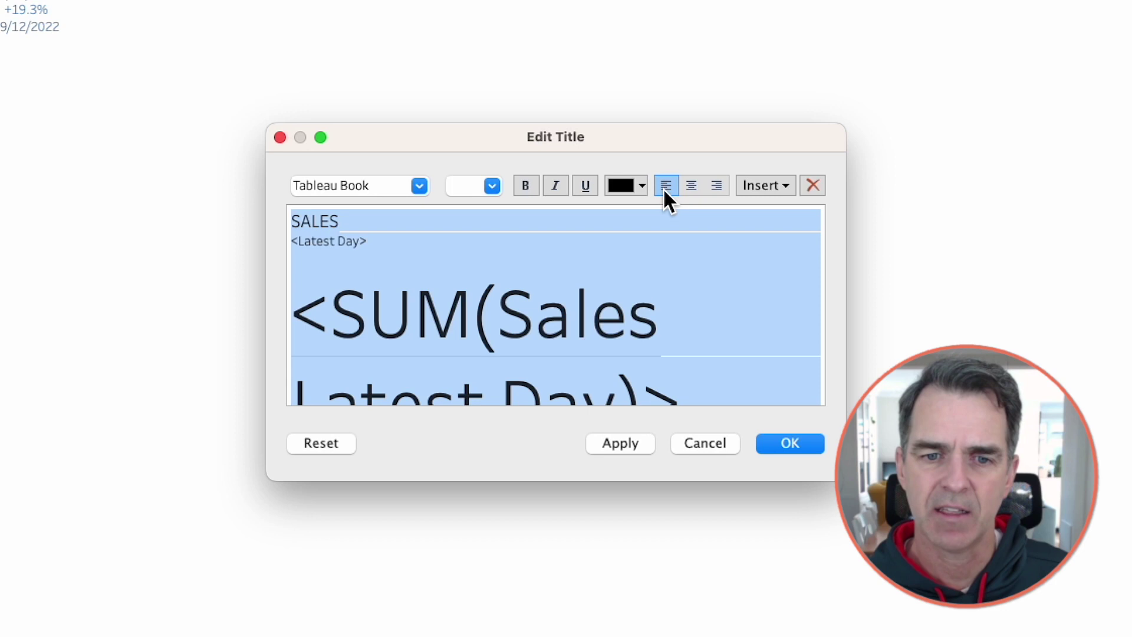
click(421, 328)
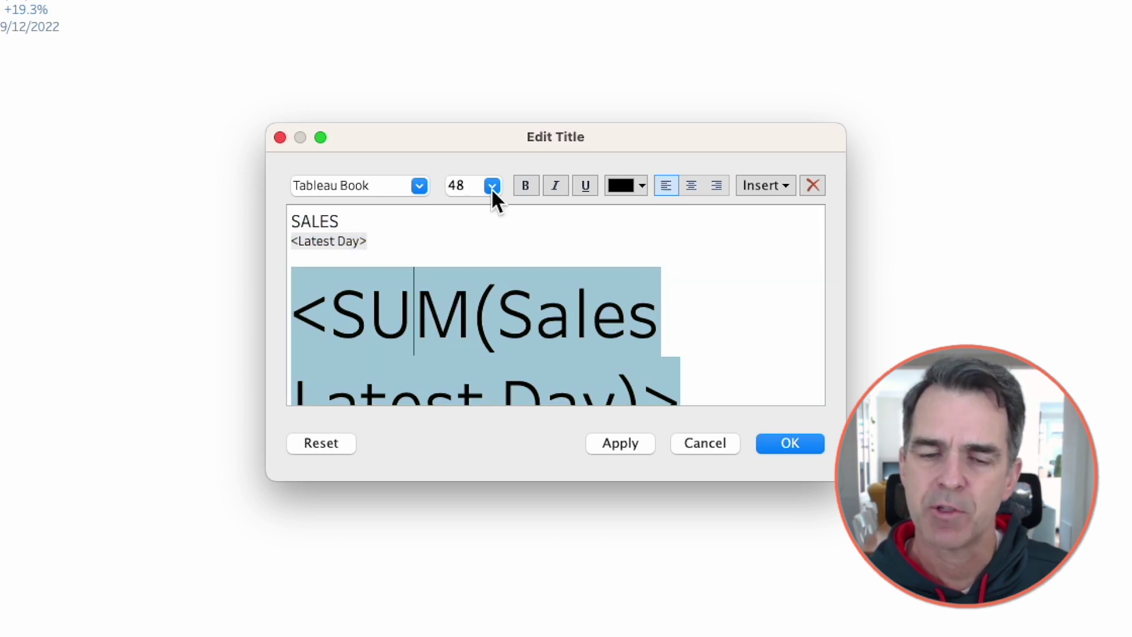
click(492, 187)
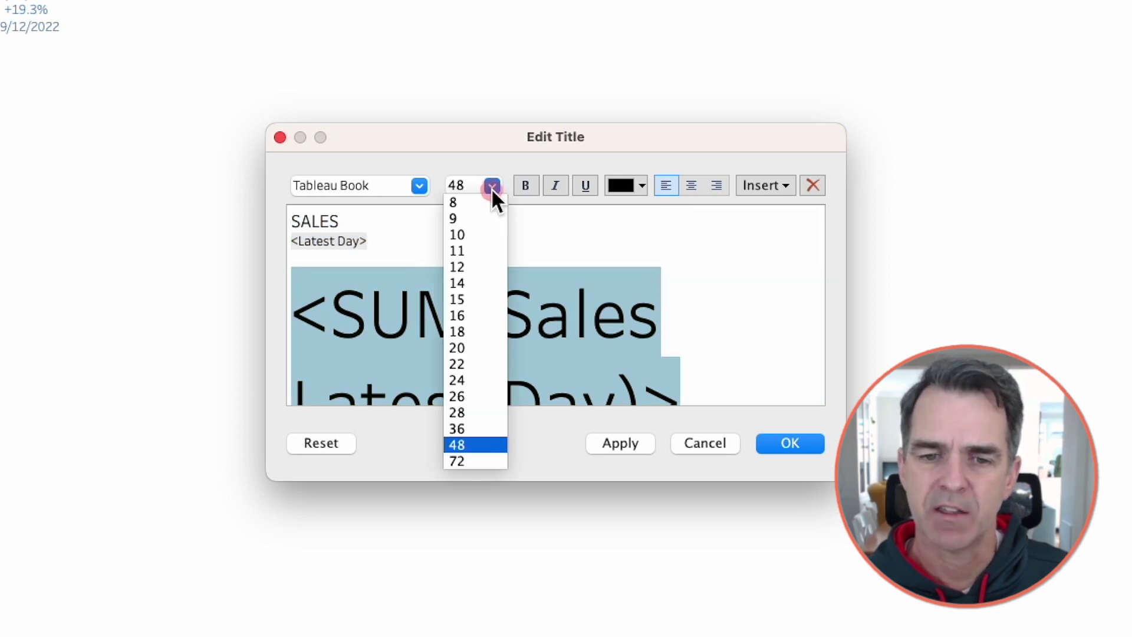
click(475, 412)
click(790, 441)
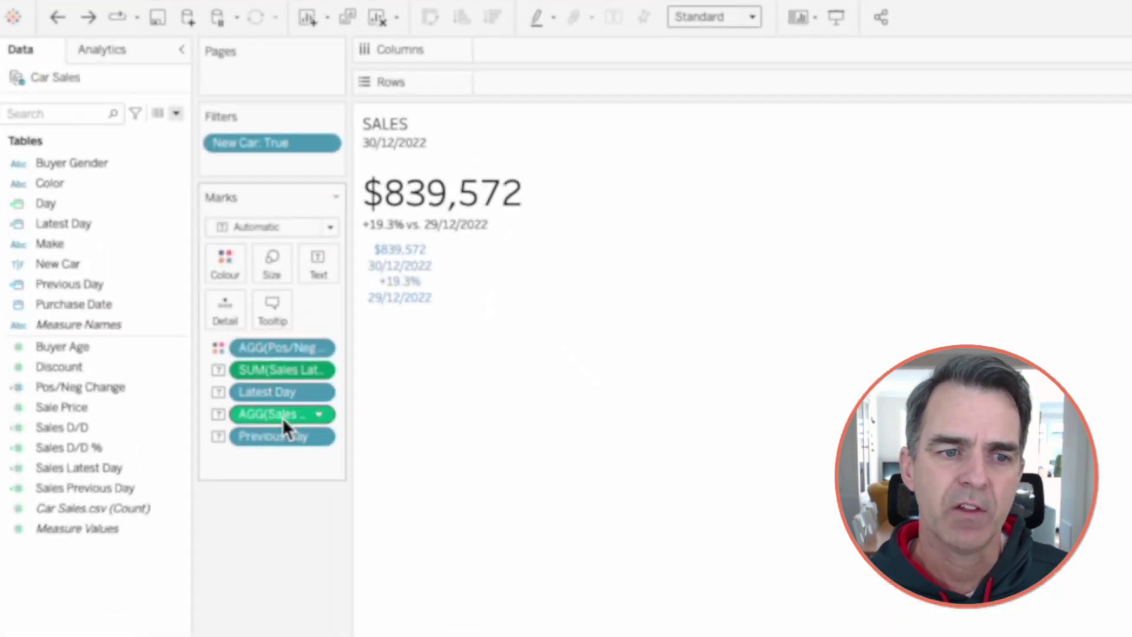
Switch marks to Bar, put SUM(Sales Latest Day) on Columns, and add Sales Previous Day to Detail.
drag(277, 384, 236, 325)
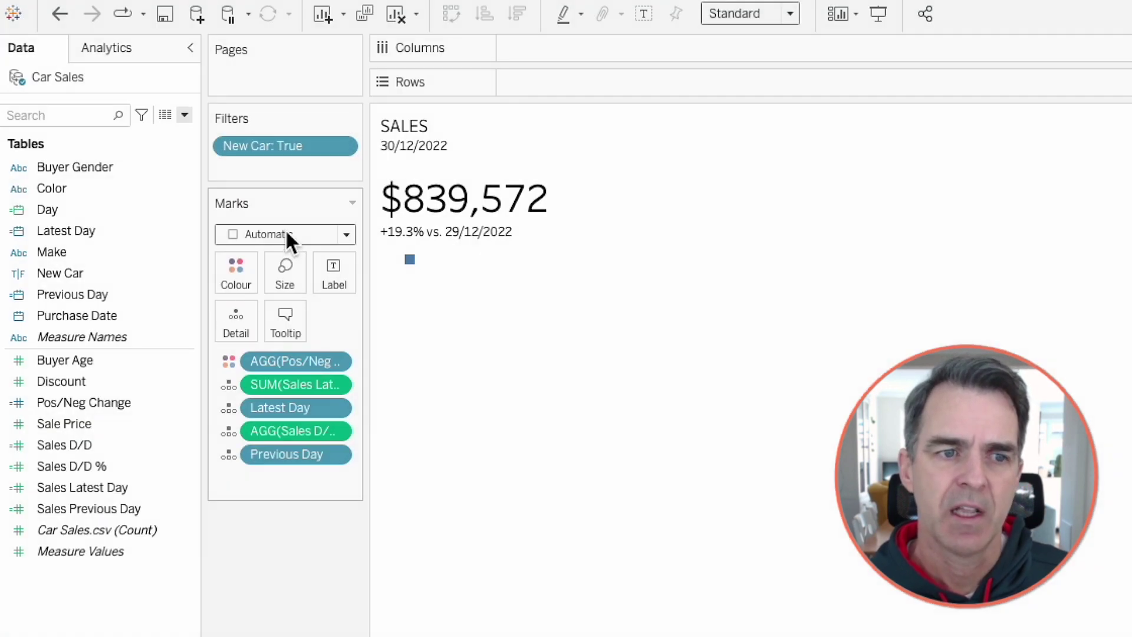
click(284, 231)
click(284, 279)
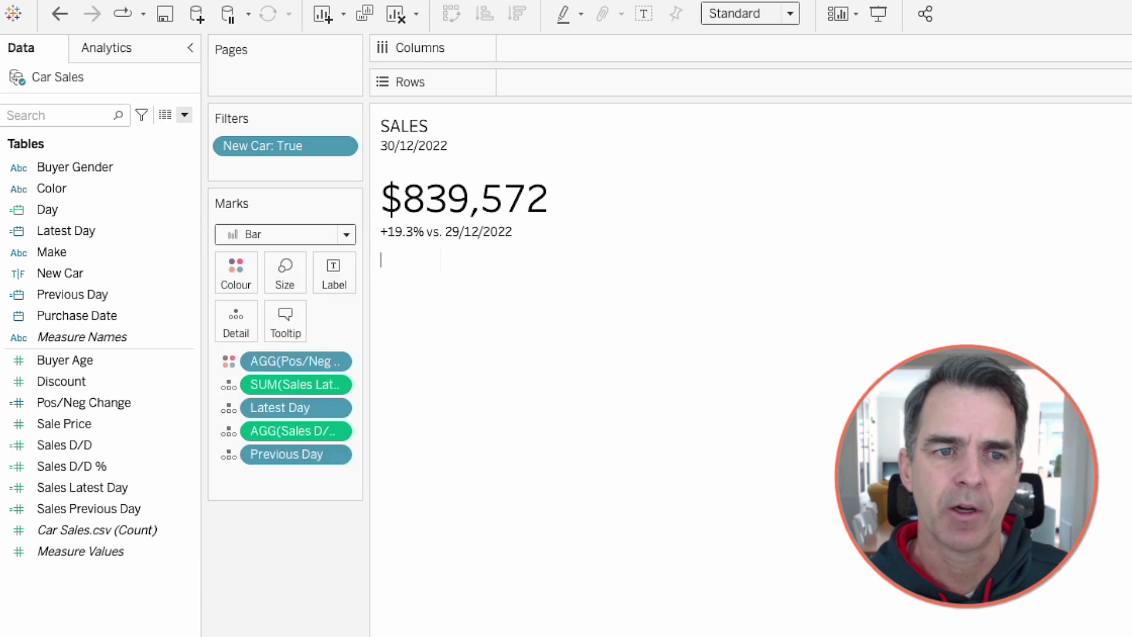
drag(285, 383, 612, 55)
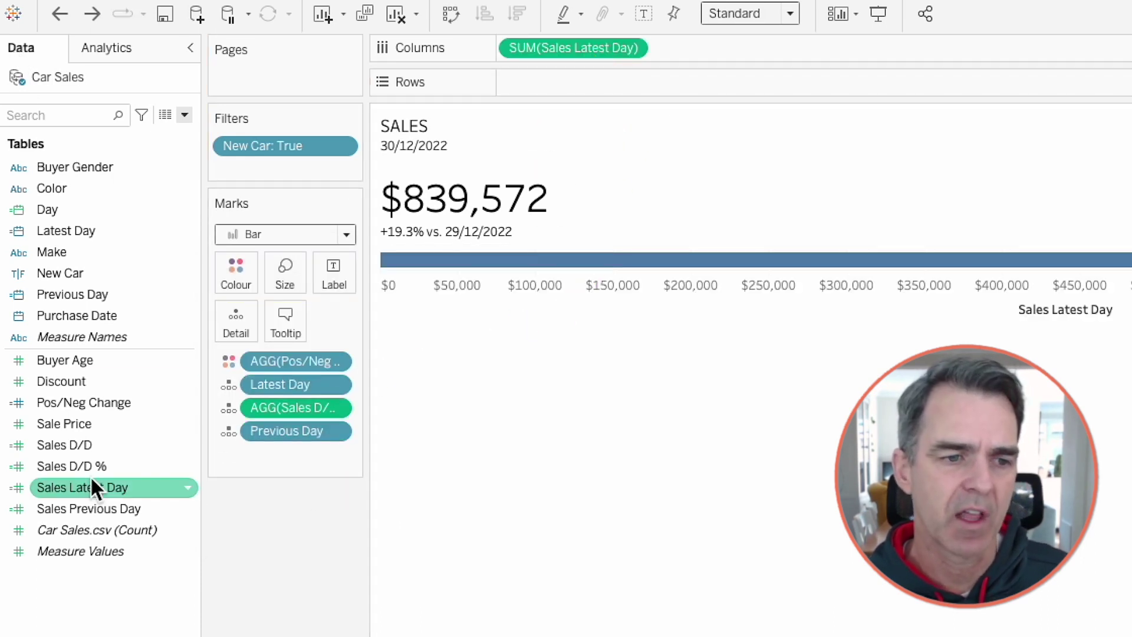
drag(77, 505, 239, 311)
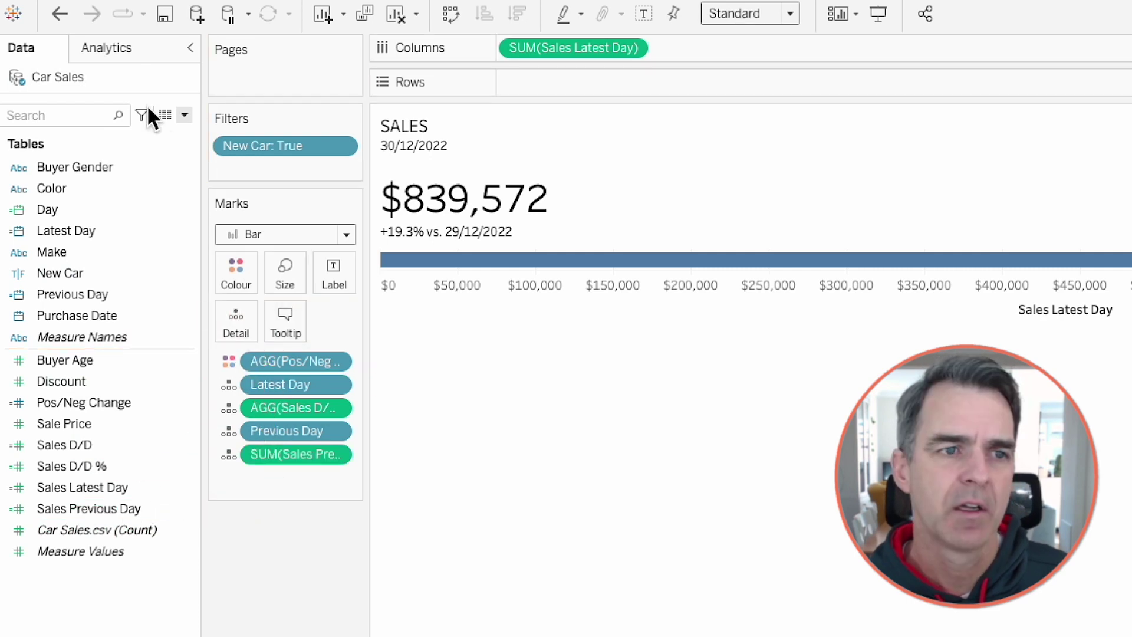
Add a per-cell reference line at SUM(Sales Previous Day), 100% opaque, labelled with its value.
click(124, 47)
drag(83, 404, 695, 274)
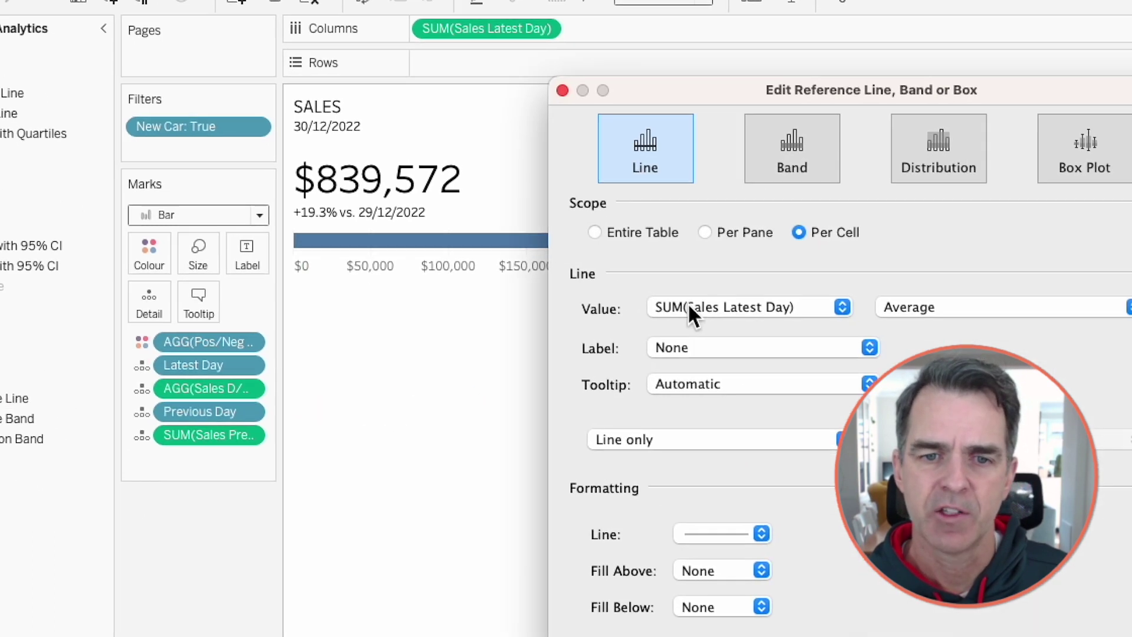
click(688, 307)
click(365, 251)
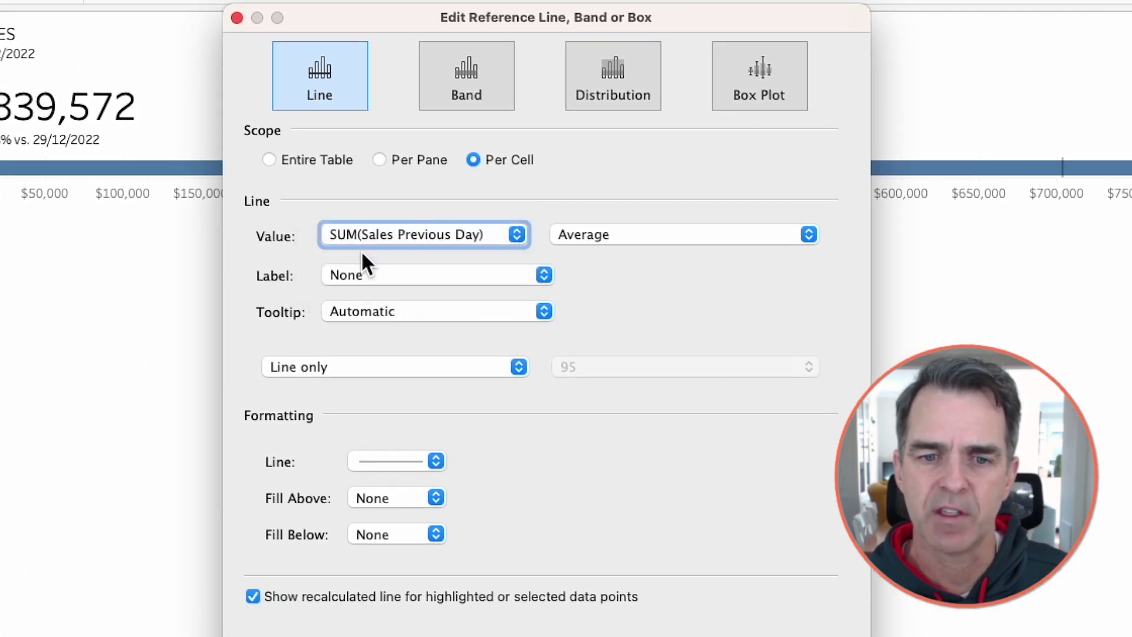
click(389, 460)
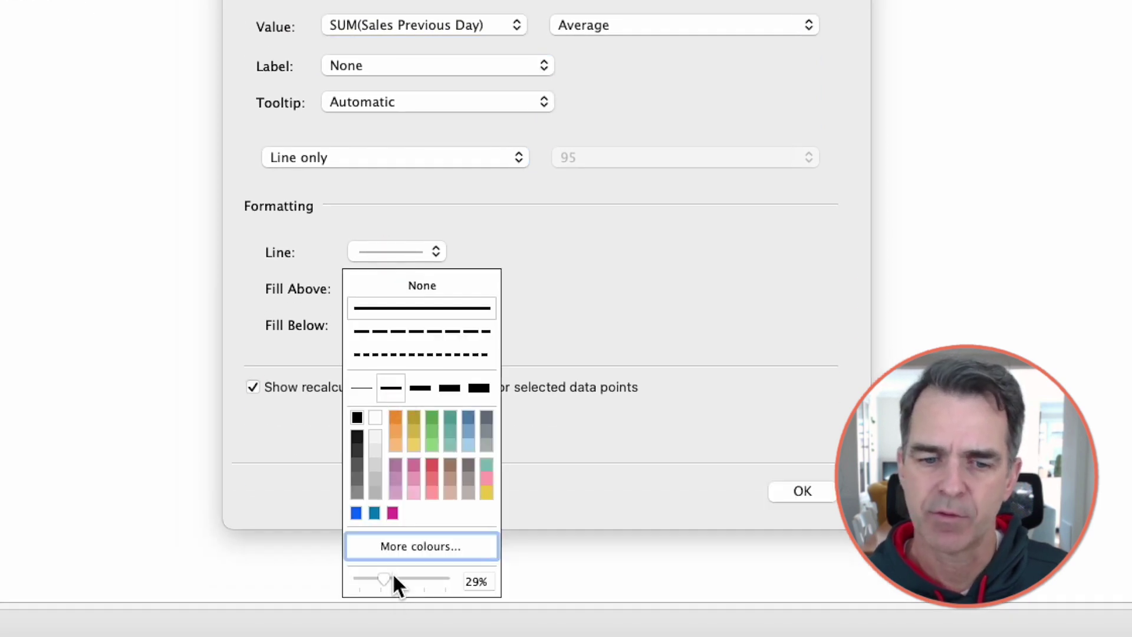
drag(386, 576, 443, 575)
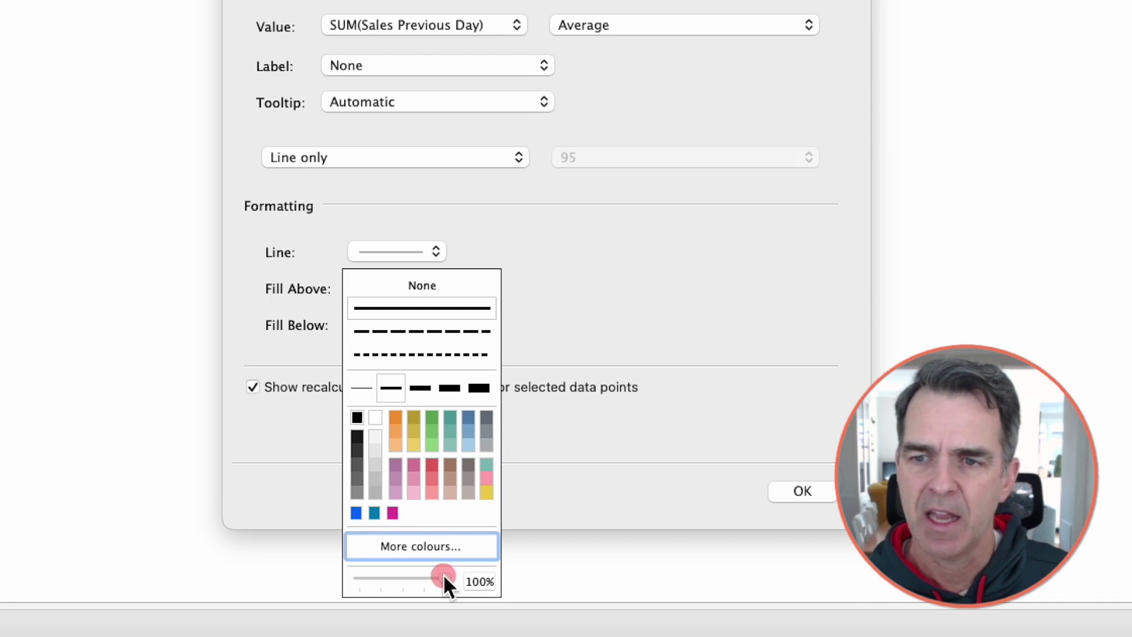
click(596, 269)
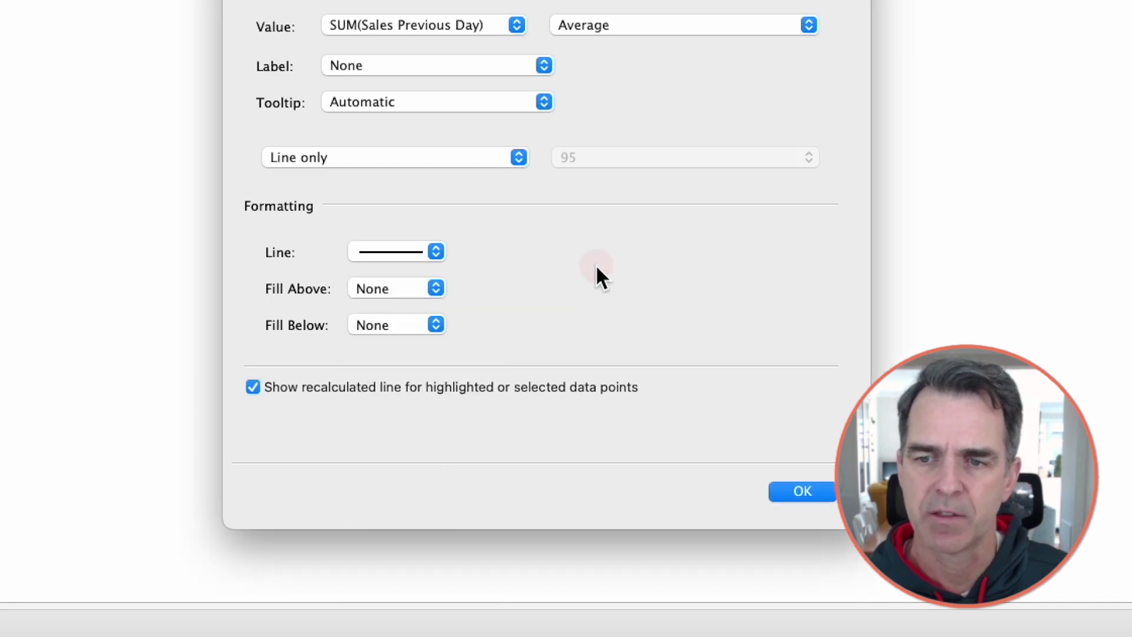
click(347, 65)
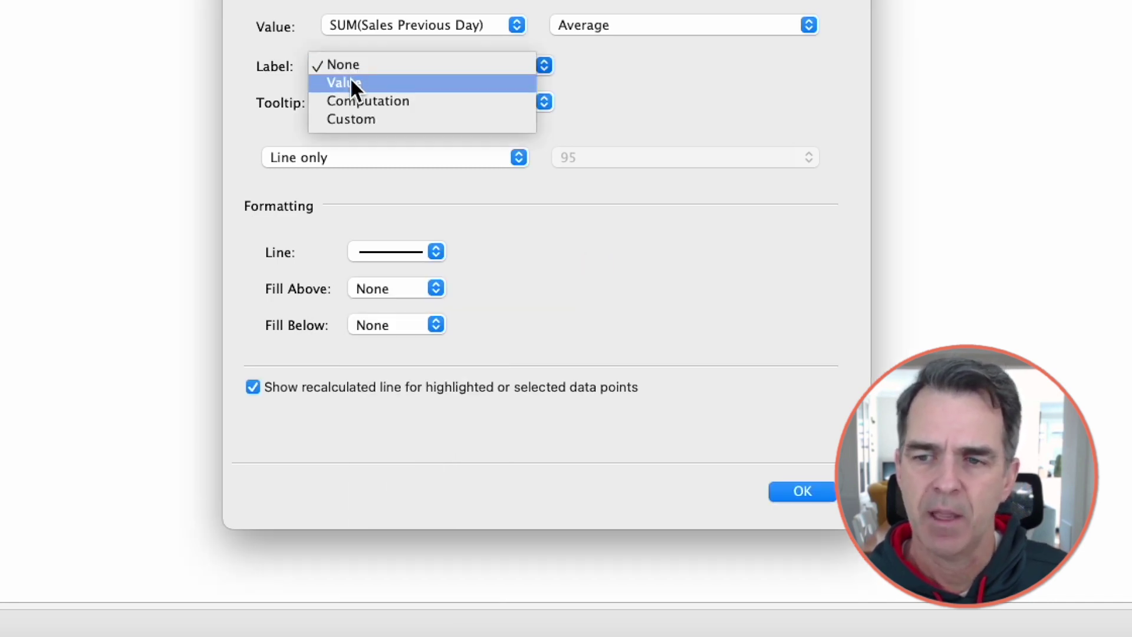
click(351, 83)
click(796, 491)
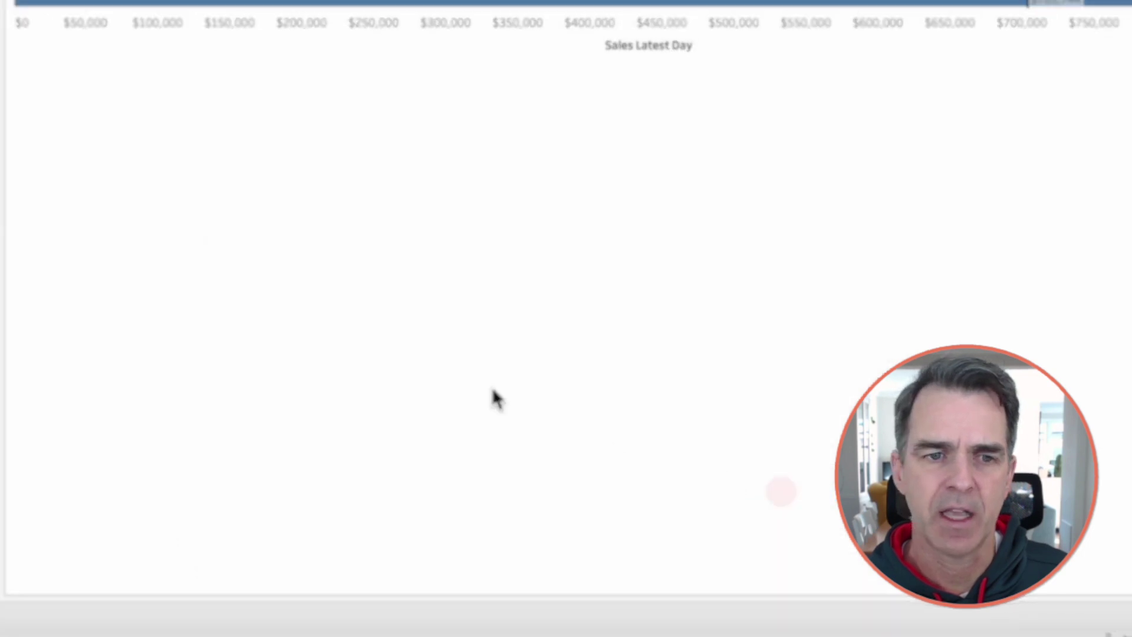
Include both new and used cars and show a left-aligned sales value label on the bar.
mouse_move(290, 168)
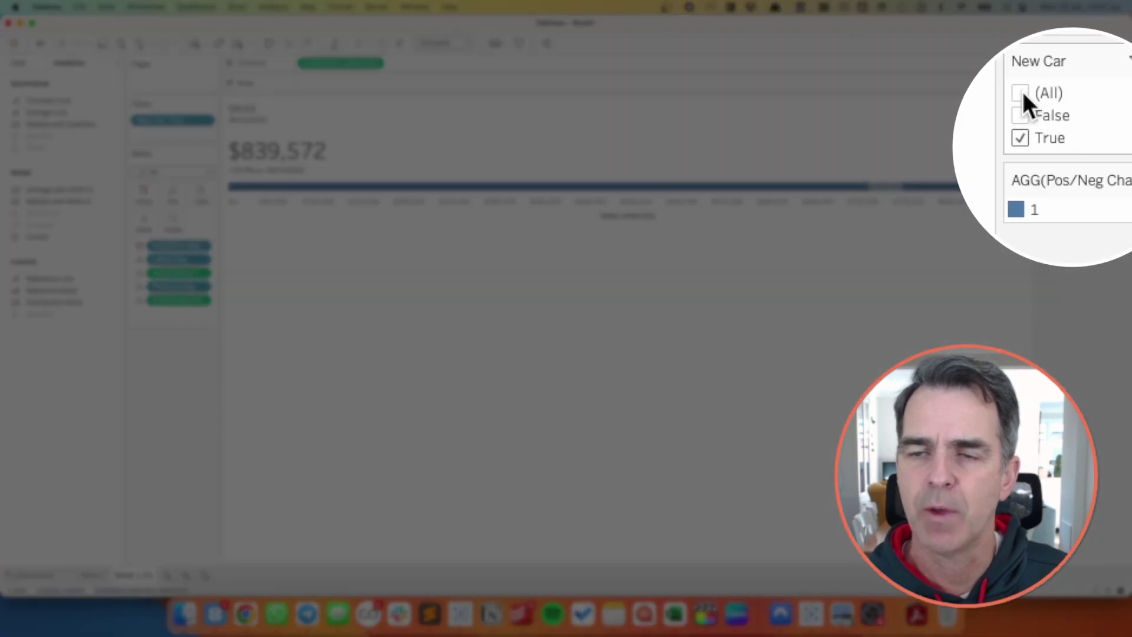
click(1046, 119)
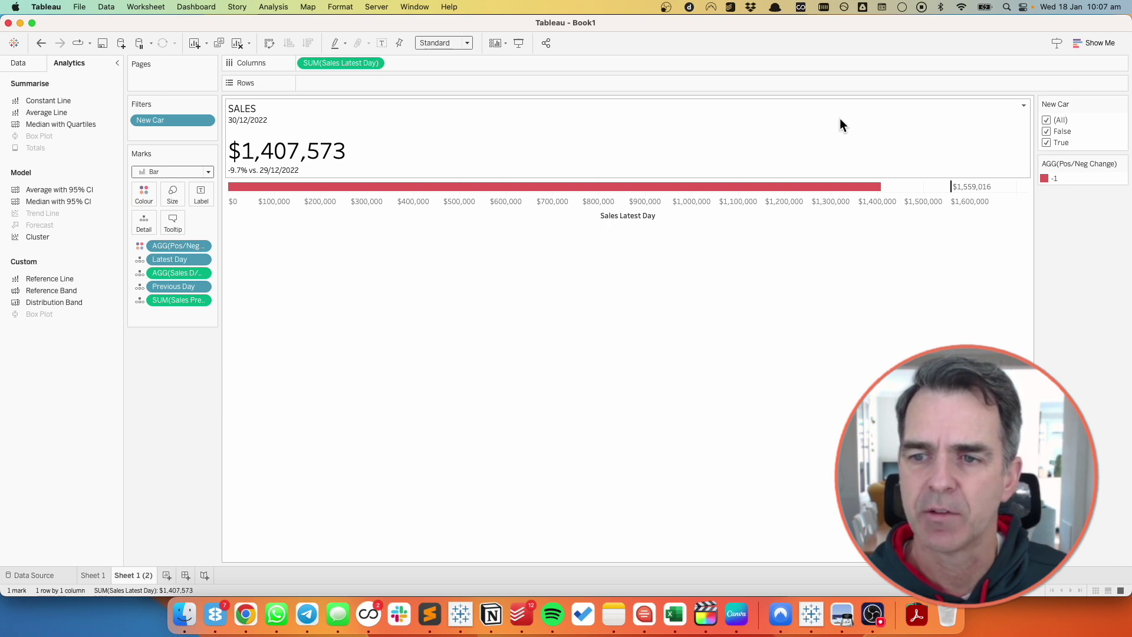
click(201, 194)
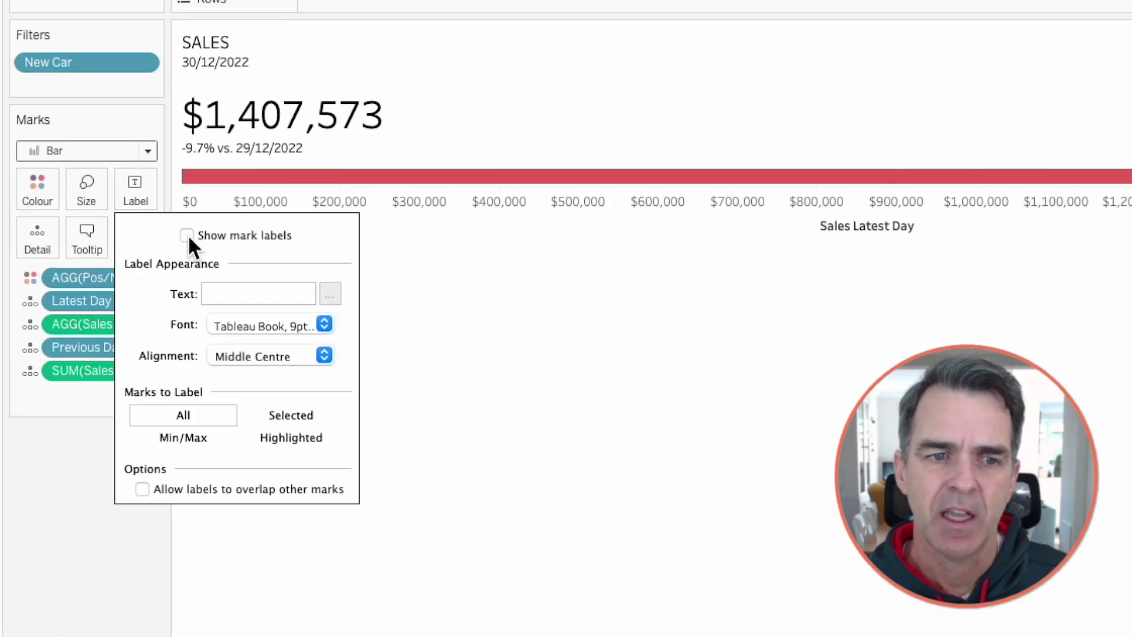
click(186, 236)
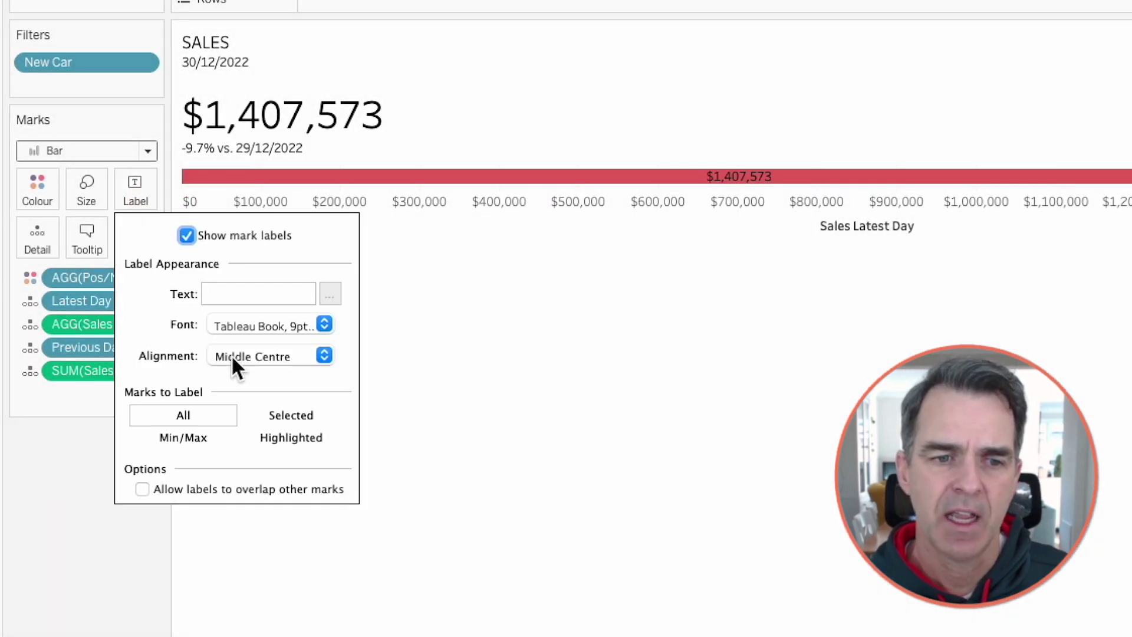
click(231, 354)
click(232, 453)
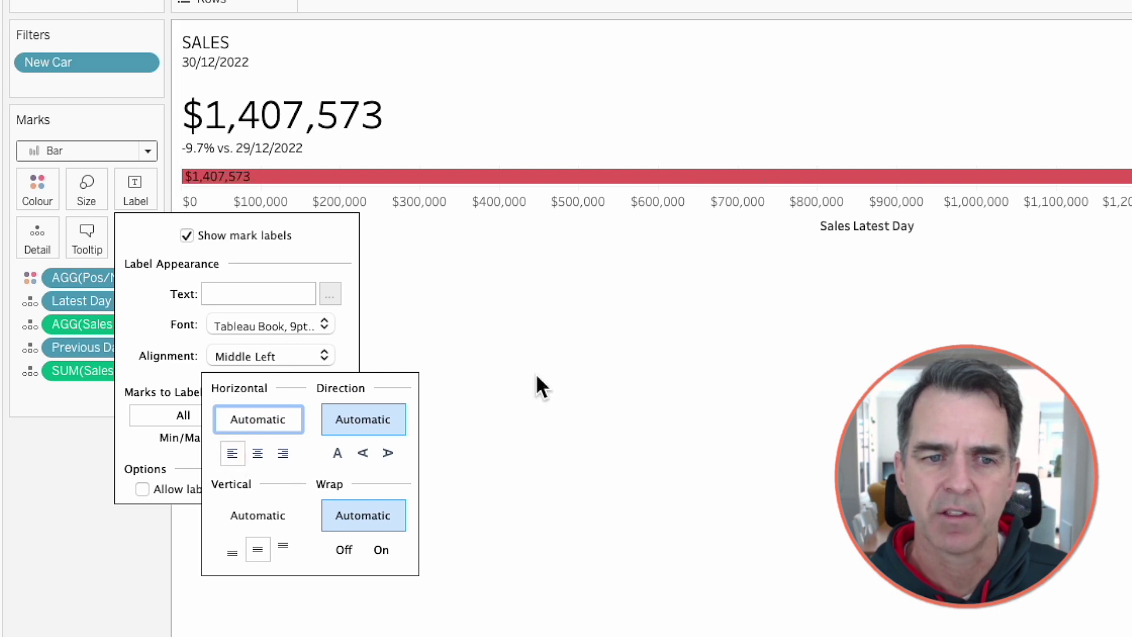
click(535, 372)
Hide the sales axis header under the bar.
right_click(521, 210)
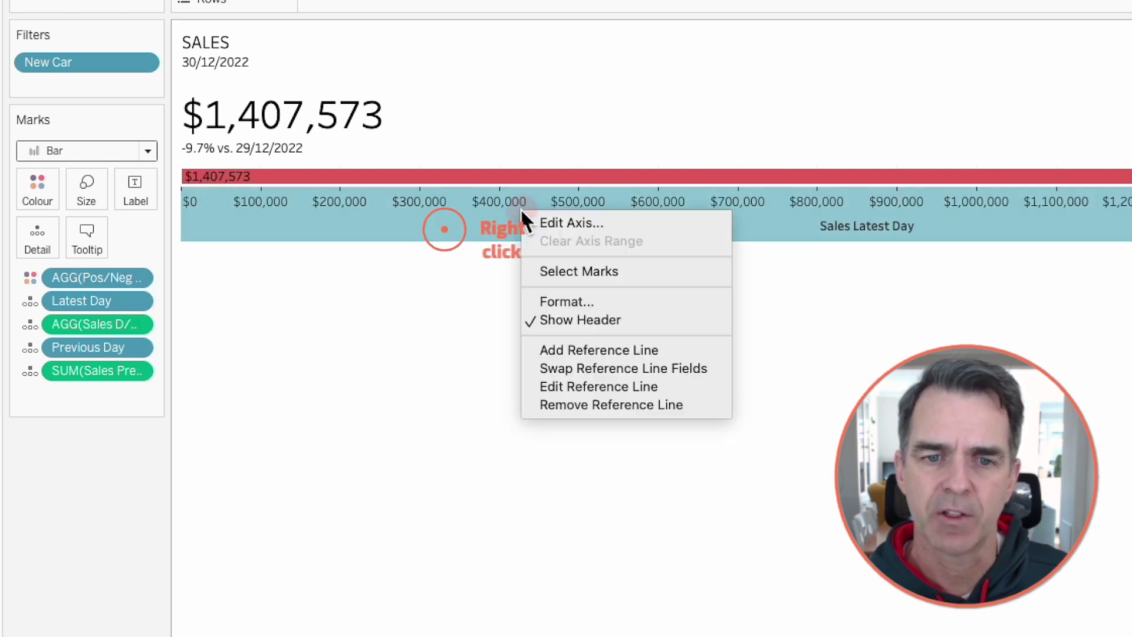
click(554, 320)
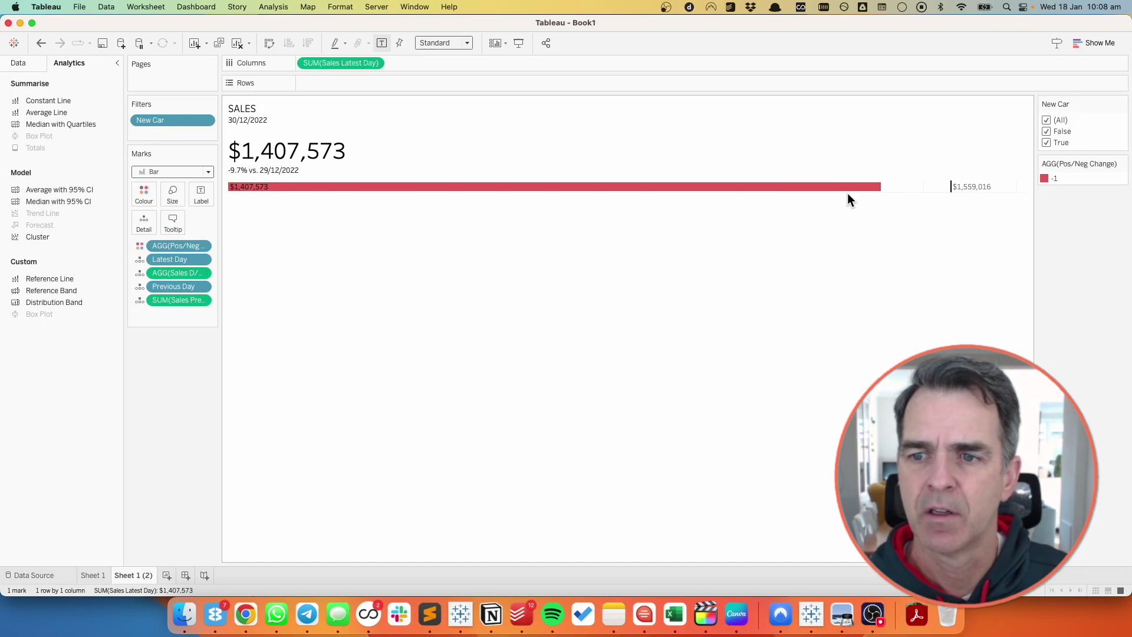
right_click(897, 185)
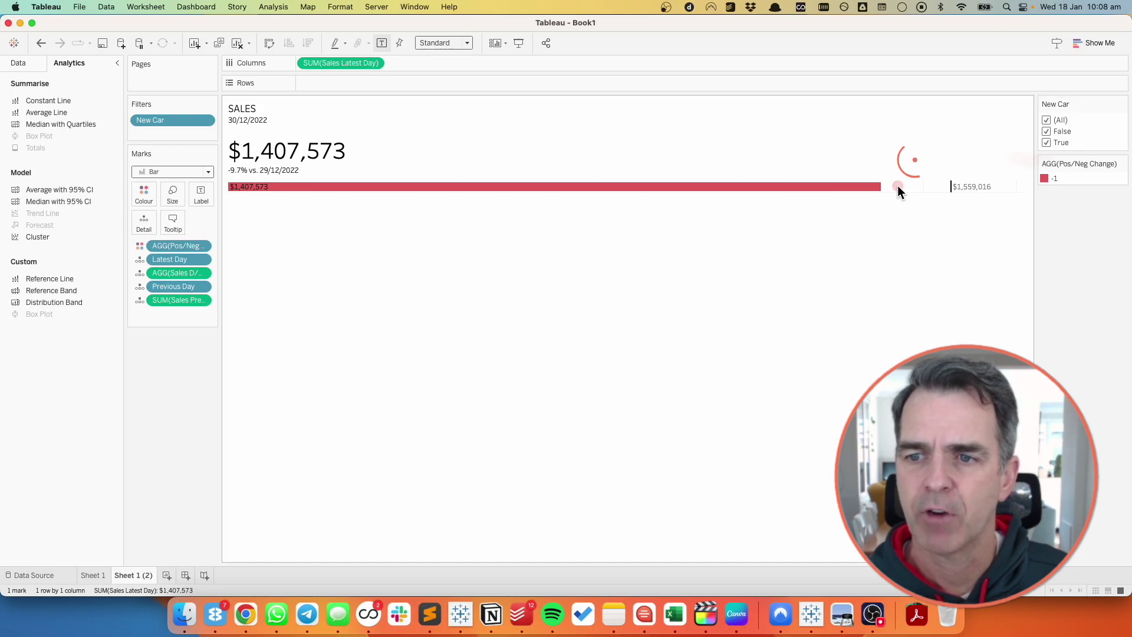
Set Grid Lines, Zero Lines and Axis Rulers to None, then drag the red bar taller.
click(918, 242)
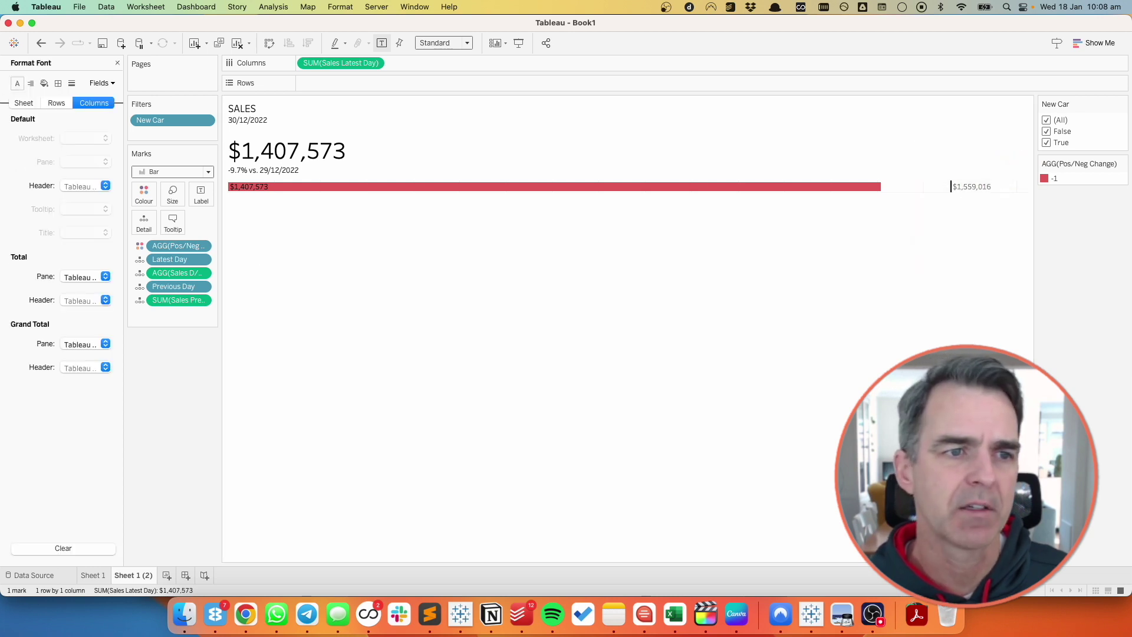
click(44, 82)
click(69, 84)
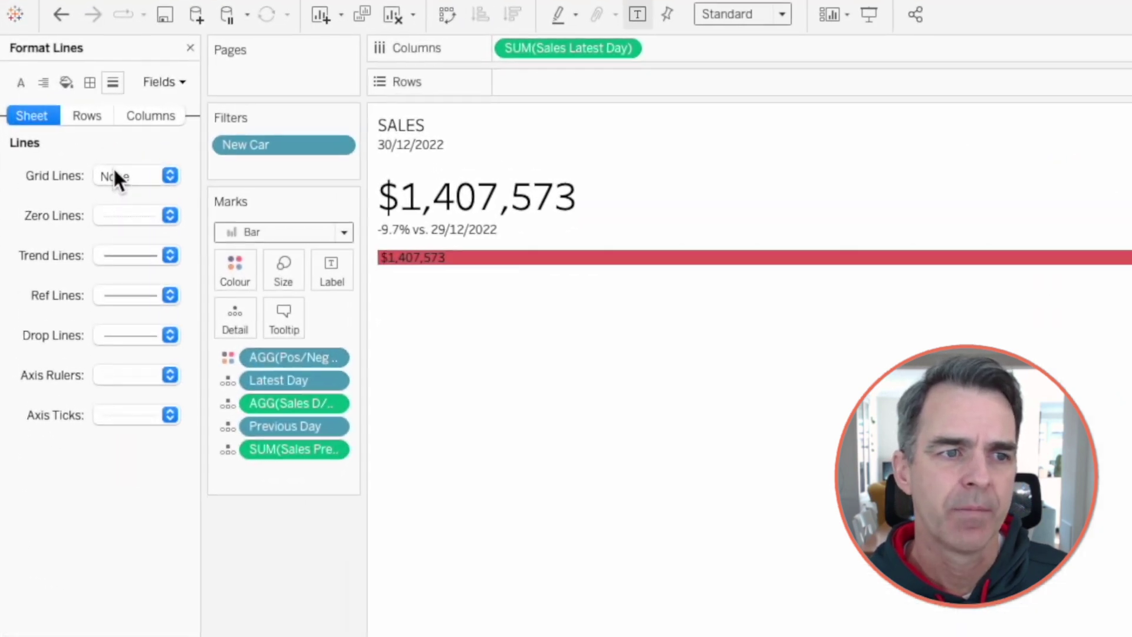
click(115, 176)
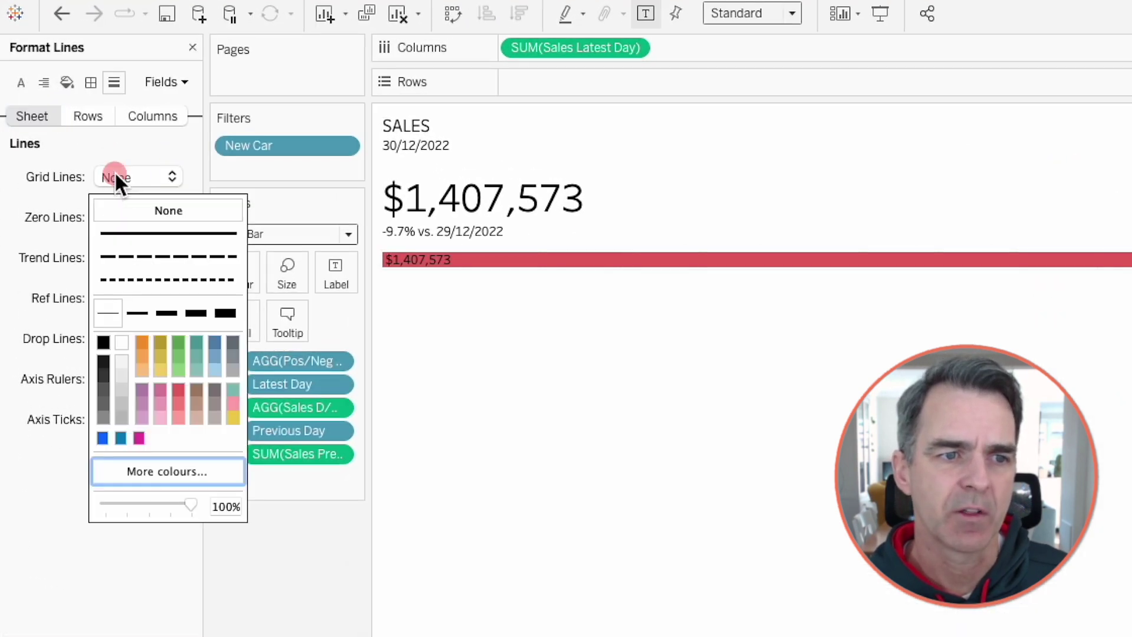
click(122, 207)
click(66, 212)
click(141, 218)
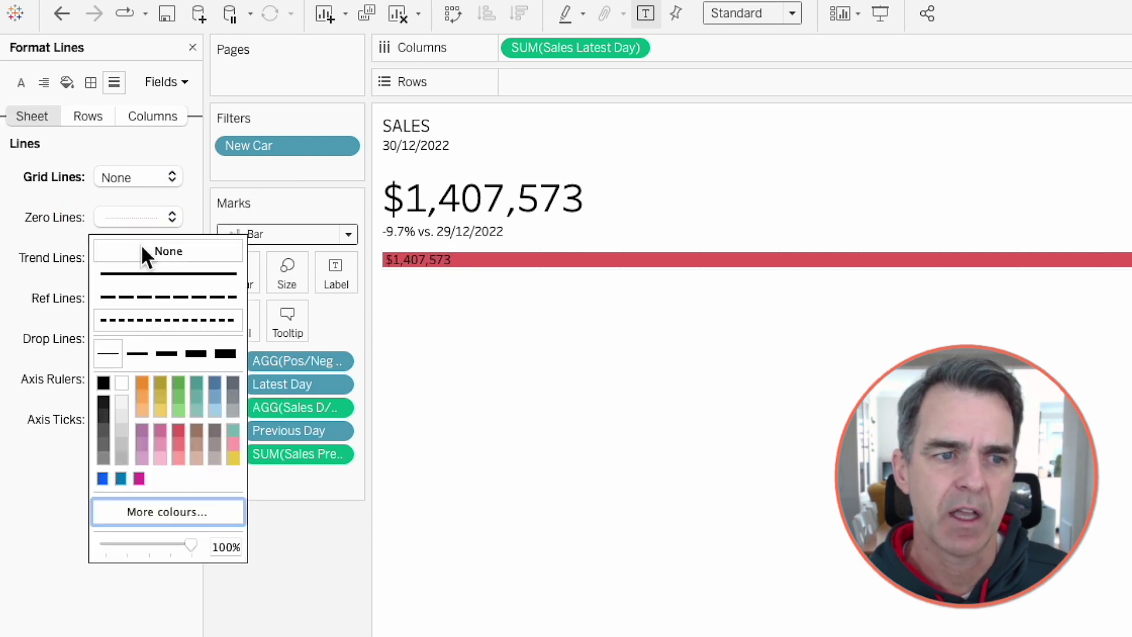
click(148, 250)
click(55, 377)
click(116, 379)
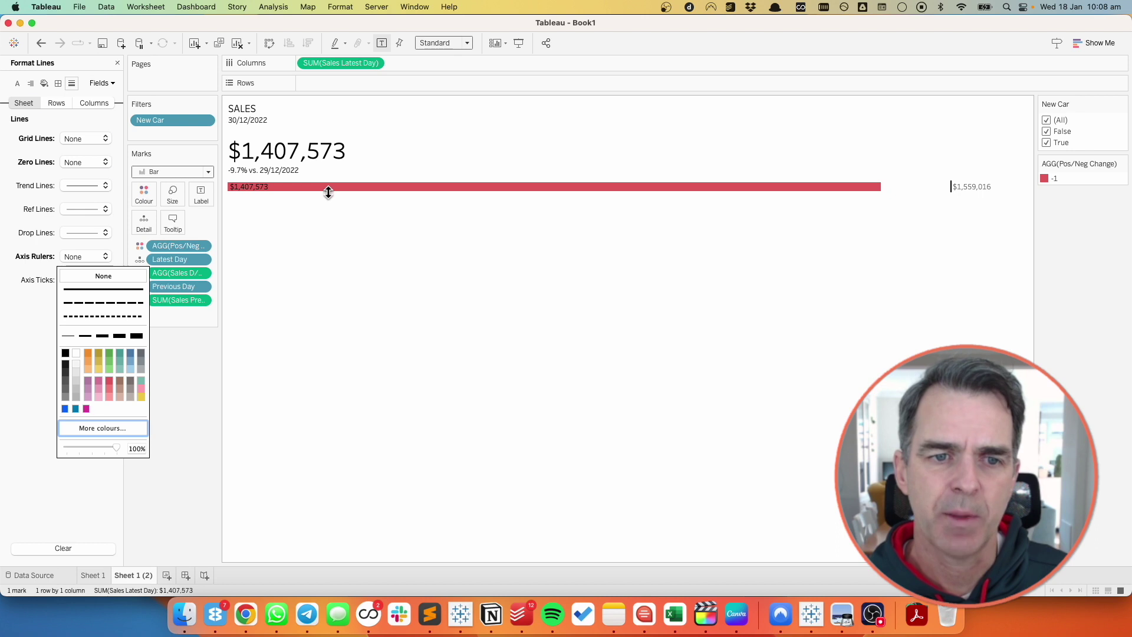
click(329, 204)
drag(329, 204, 331, 209)
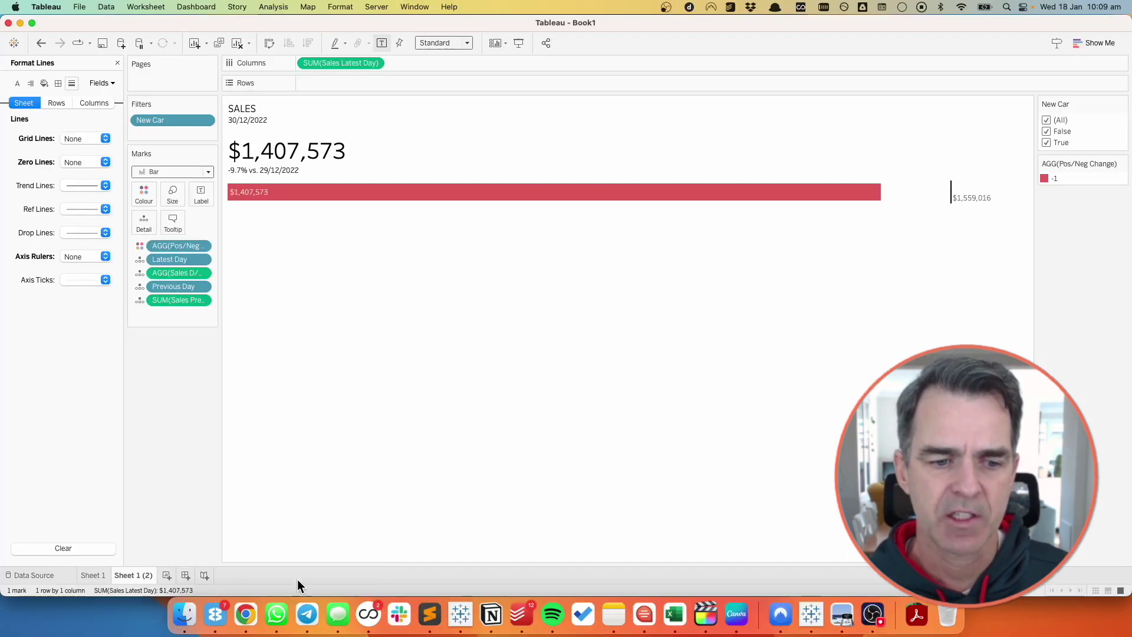
Duplicate the sheet as Sheet 1 (3) and swap rows and columns to make the bar vertical.
right_click(132, 576)
click(171, 473)
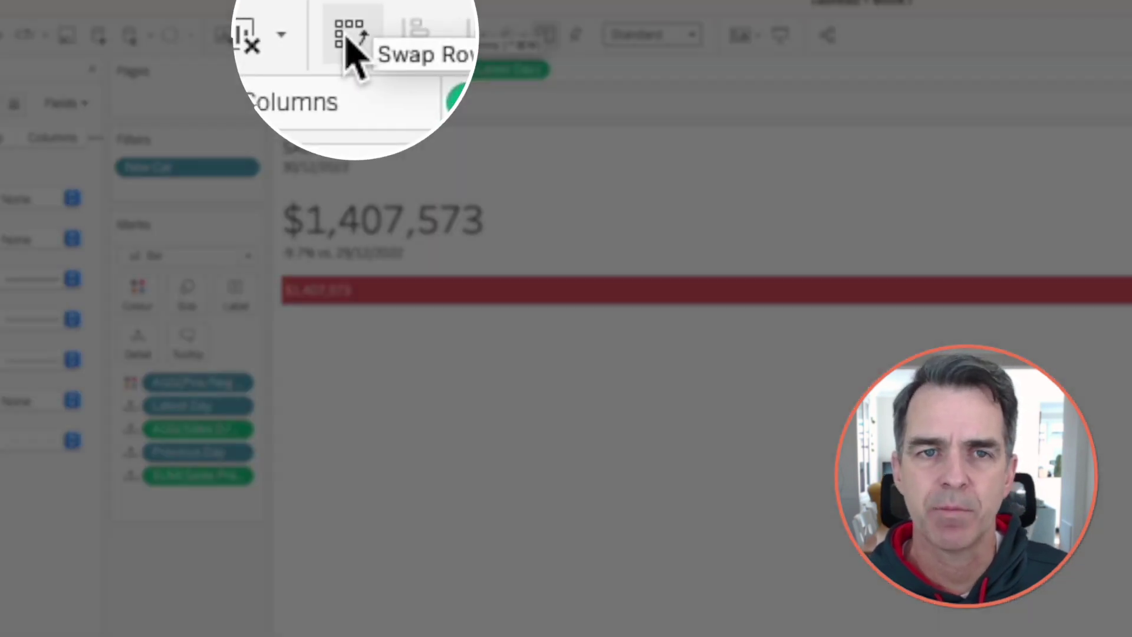
click(350, 34)
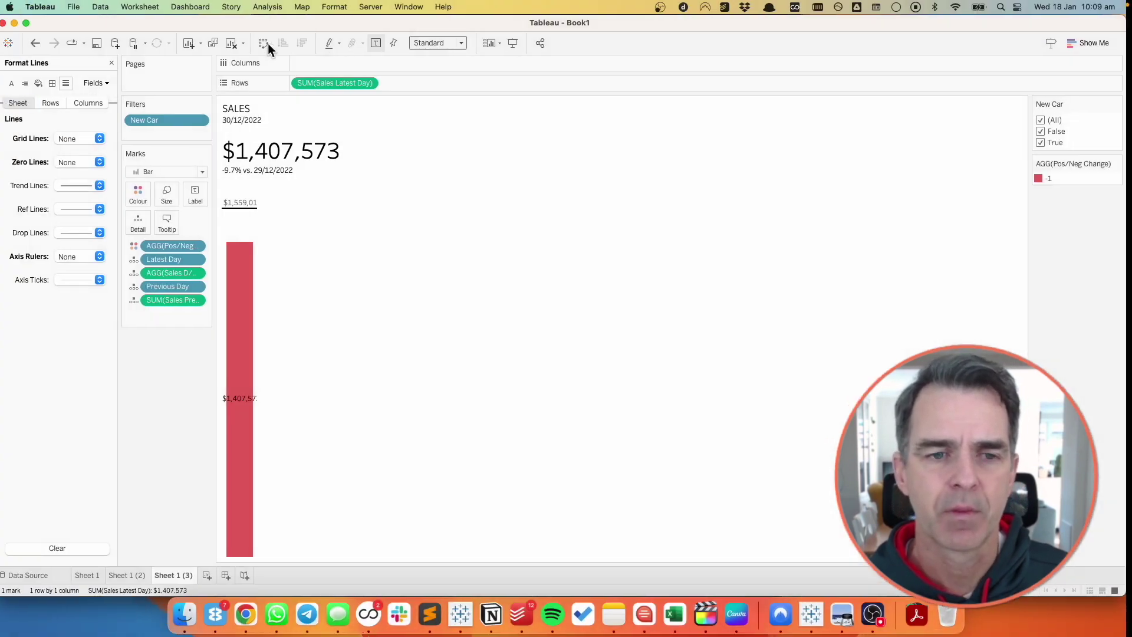
Align the $1,407,573 bar label to Top Centre and widen the red bar.
click(195, 194)
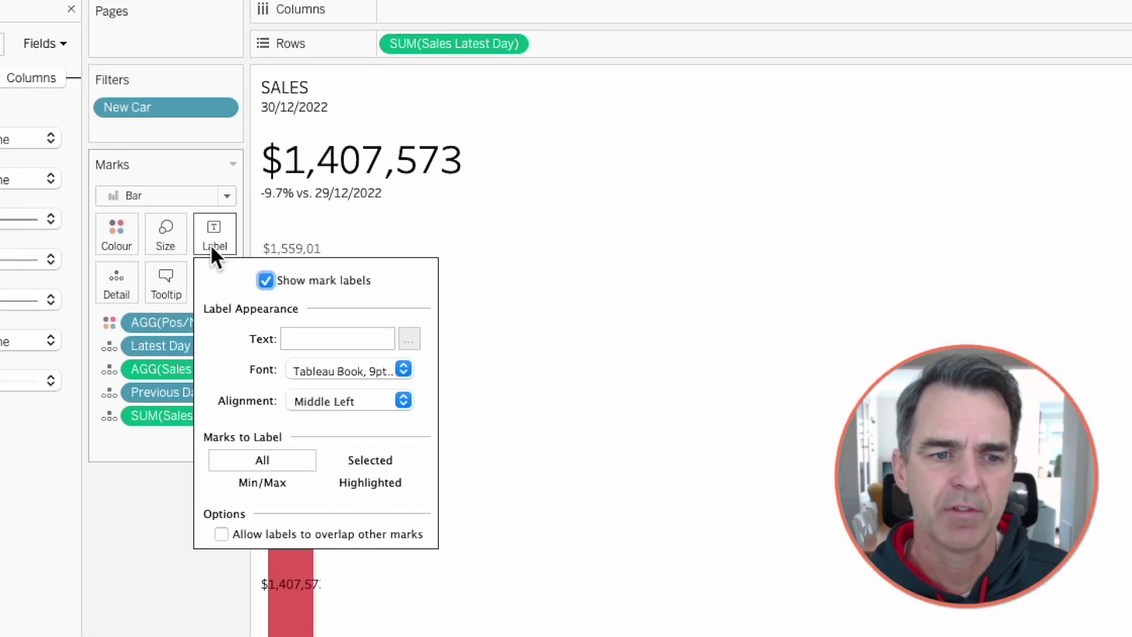
click(317, 401)
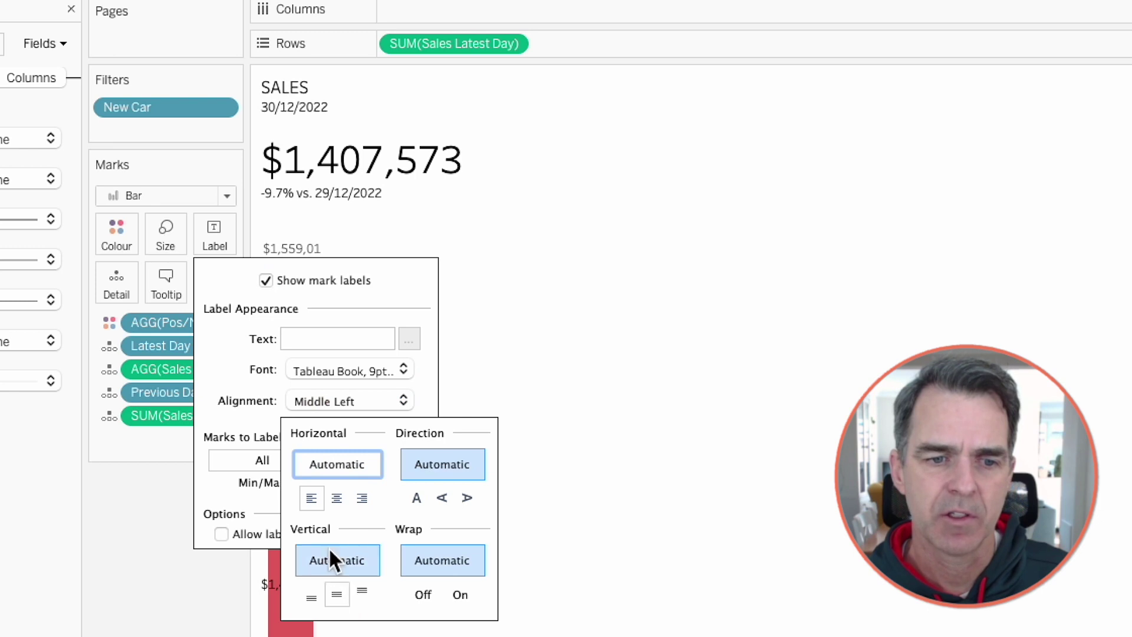
click(337, 498)
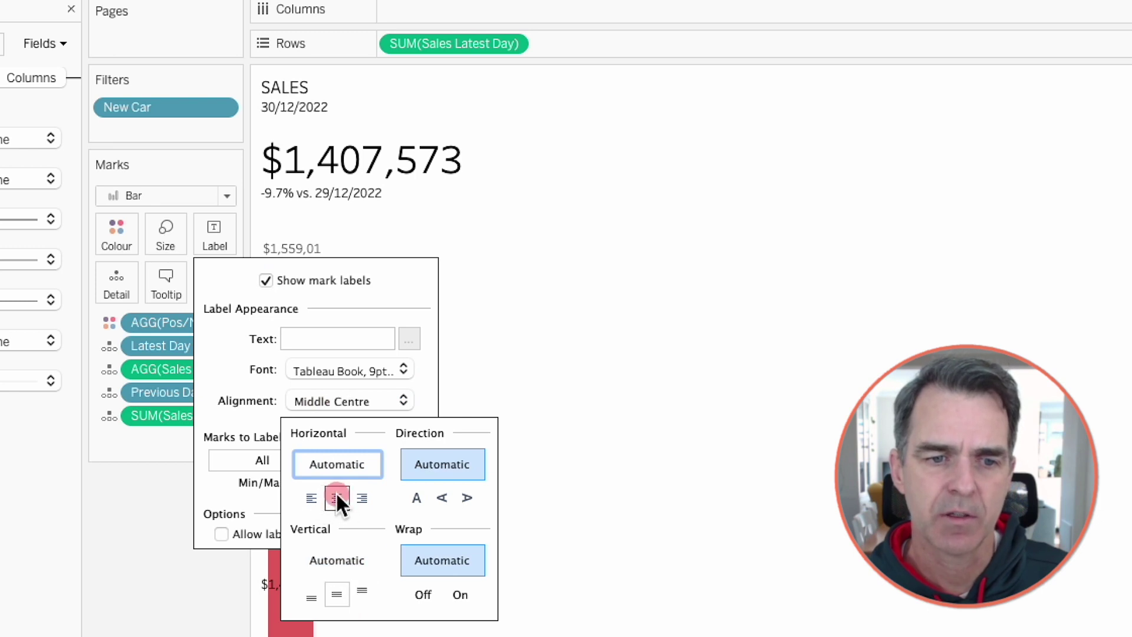
click(360, 590)
click(705, 460)
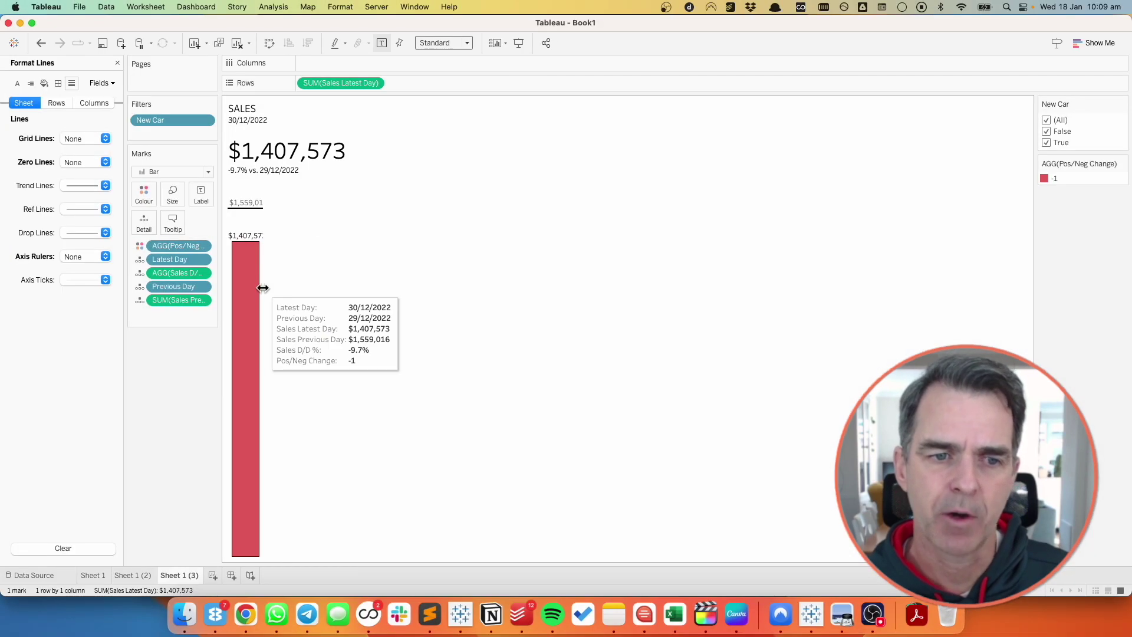
drag(263, 287, 283, 287)
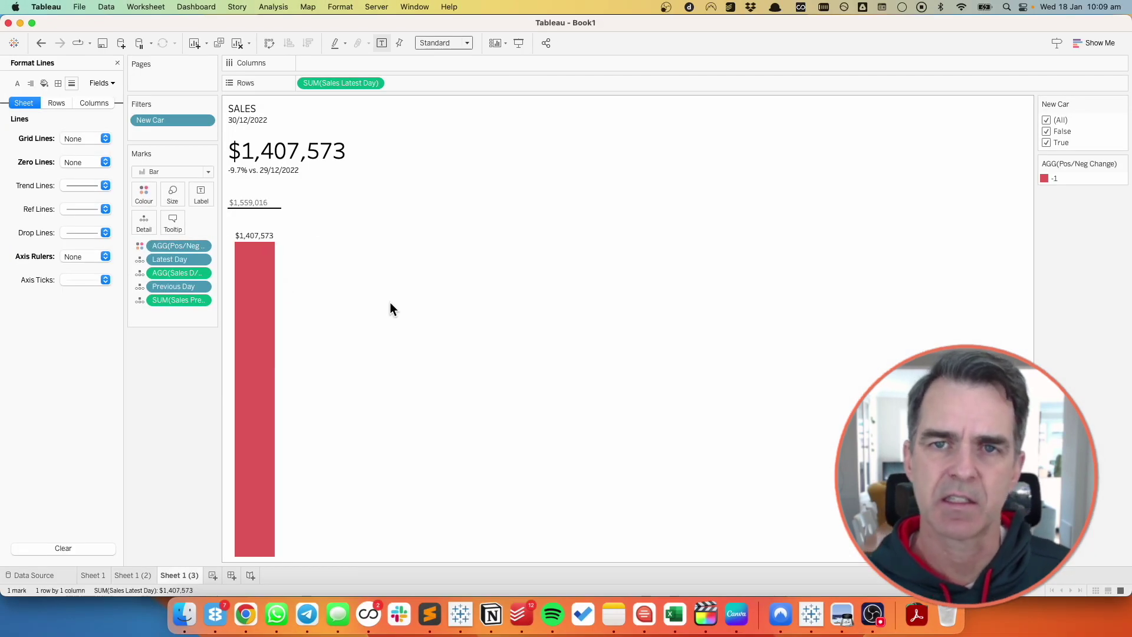
Add an AVG(1) row under the sales bar and set its bar's colour opacity to 0%.
double_click(419, 82)
text(AVG)
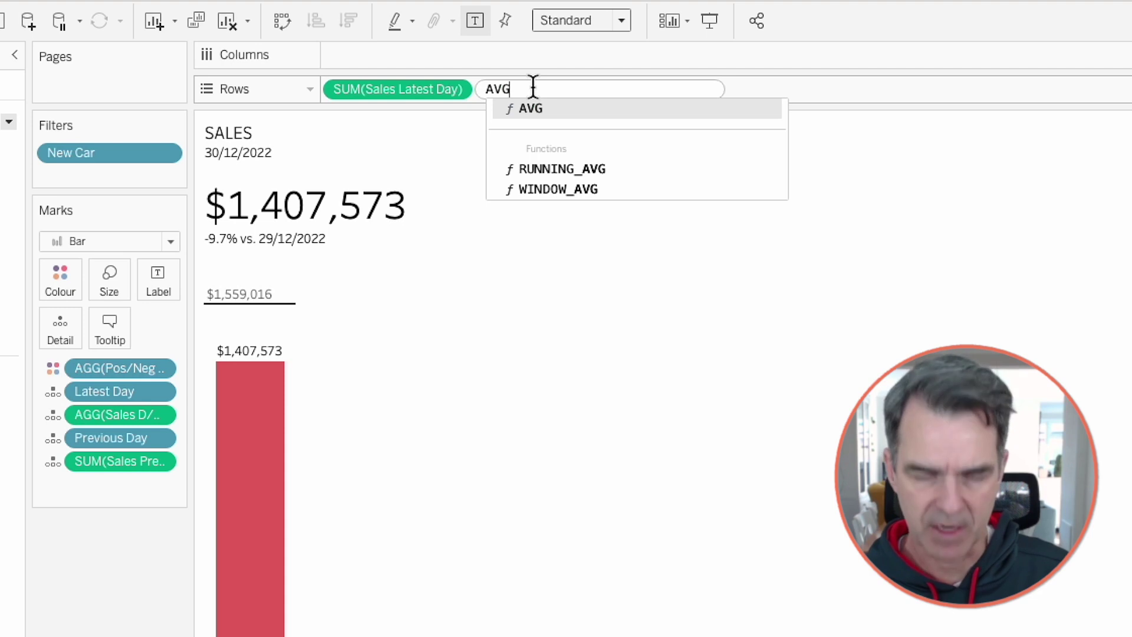
text((1))
key(Return)
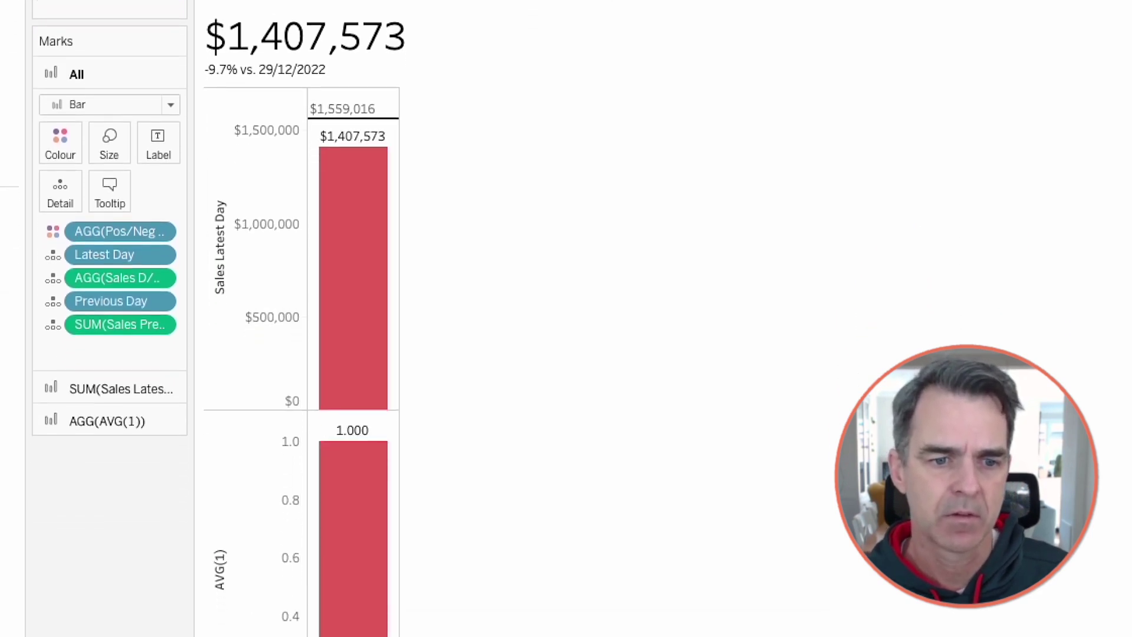
click(104, 420)
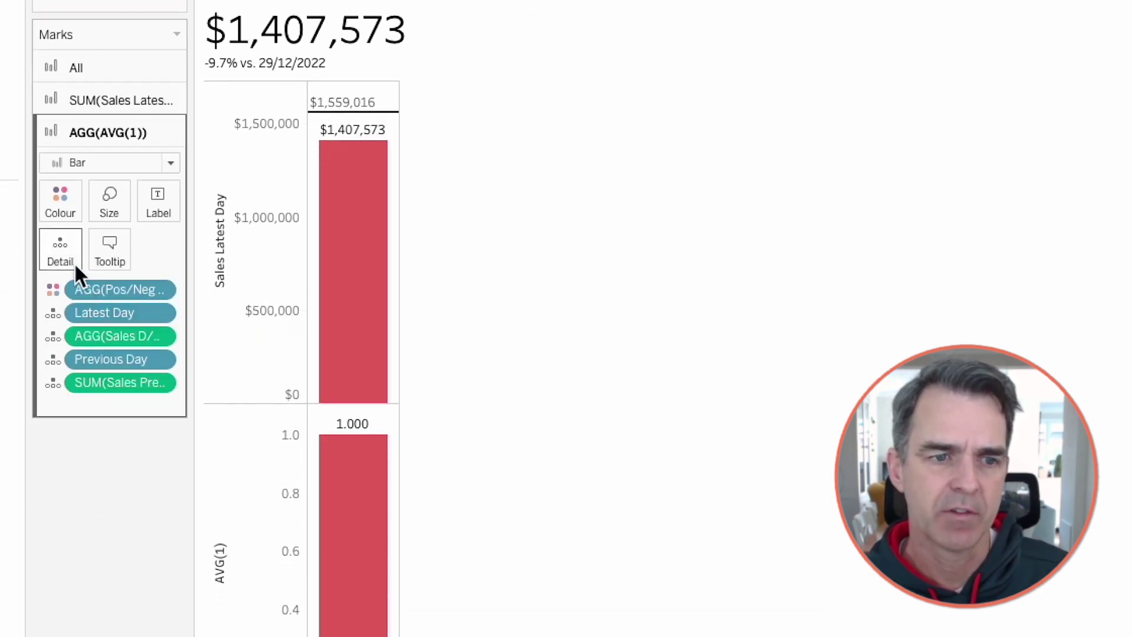
click(67, 207)
drag(159, 317, 27, 311)
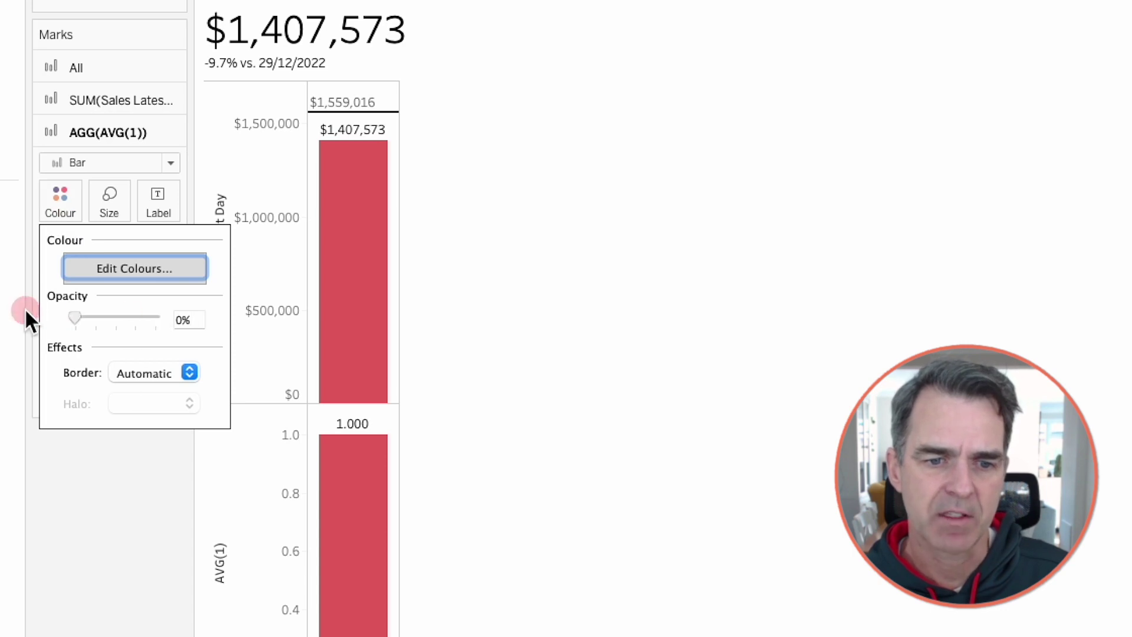
click(97, 200)
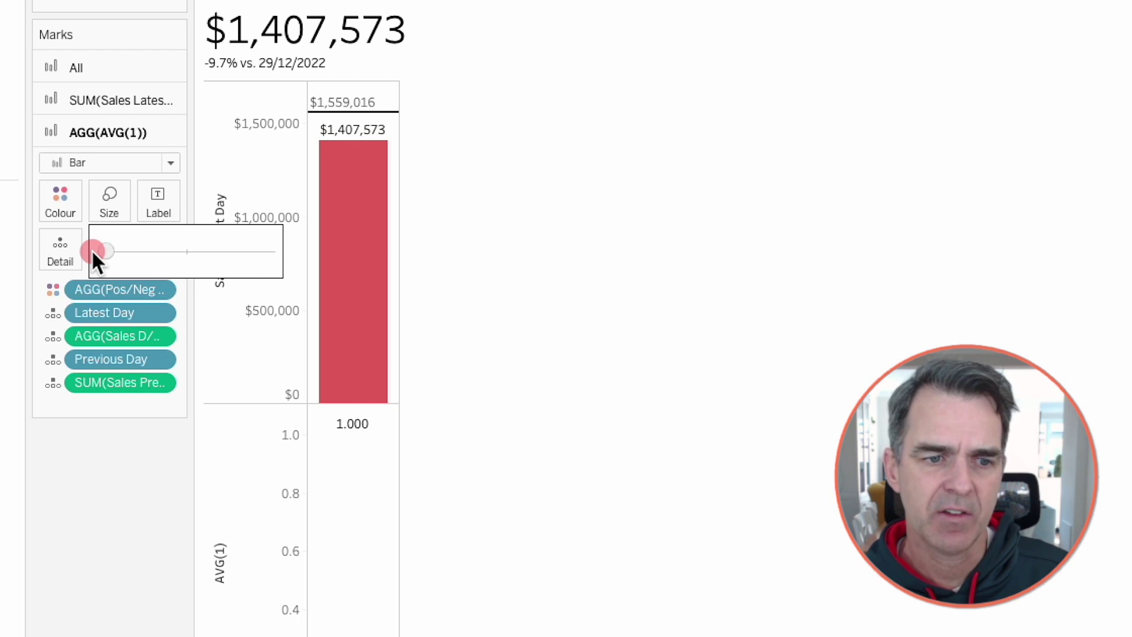
Put Sales Latest Day on Detail and label the bar with Latest Day, Sales D/D %, Sales Latest Day and Previous Day.
click(147, 507)
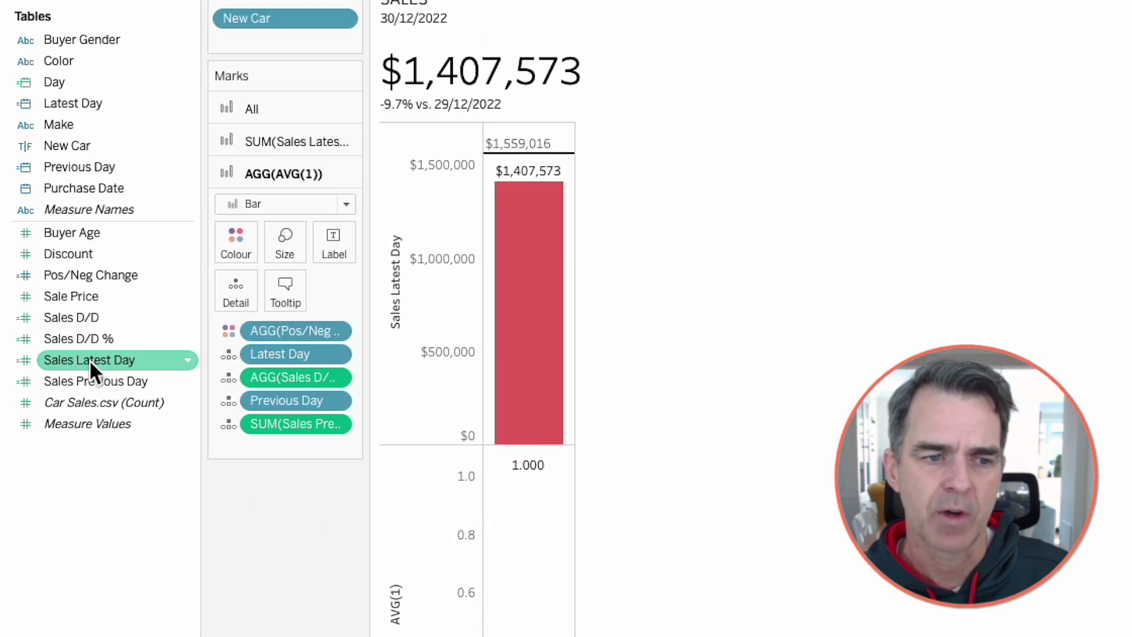
drag(89, 359, 224, 288)
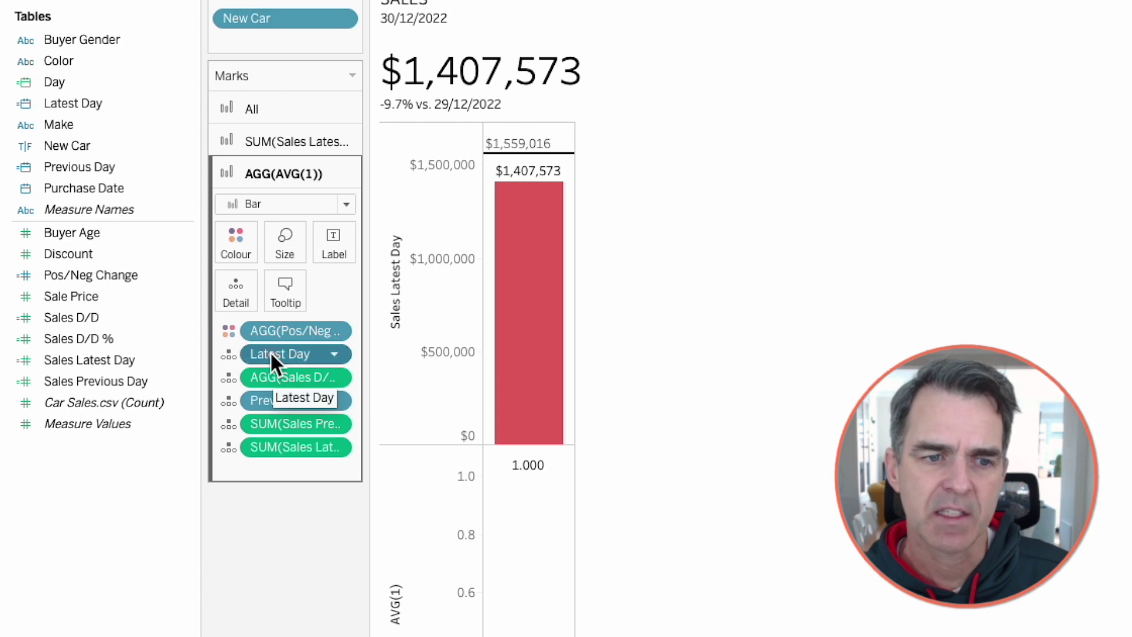
drag(270, 351, 338, 230)
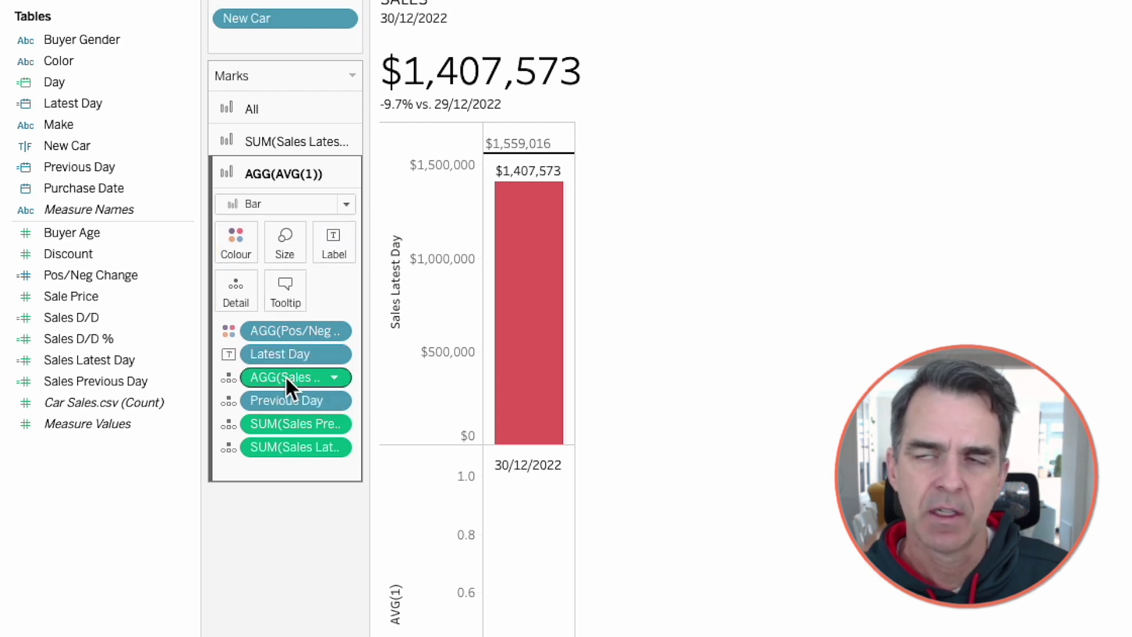
drag(285, 376, 327, 243)
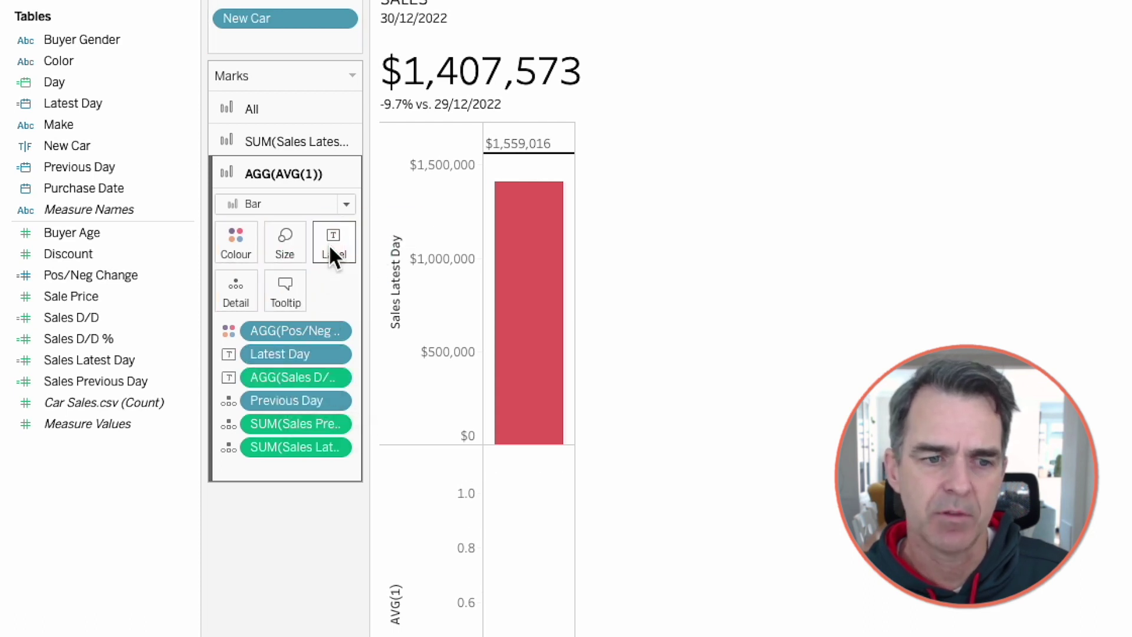
drag(271, 442, 329, 248)
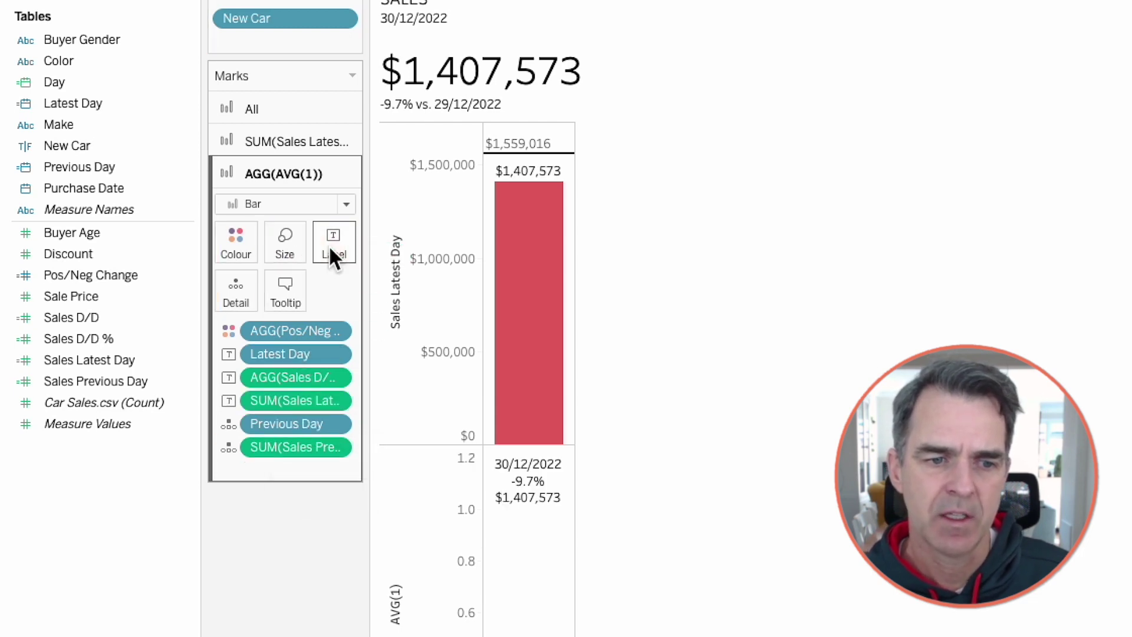
drag(275, 424, 326, 238)
Replace the lower bar's label text with the pasted title, date and sales lines, left-aligned.
click(327, 241)
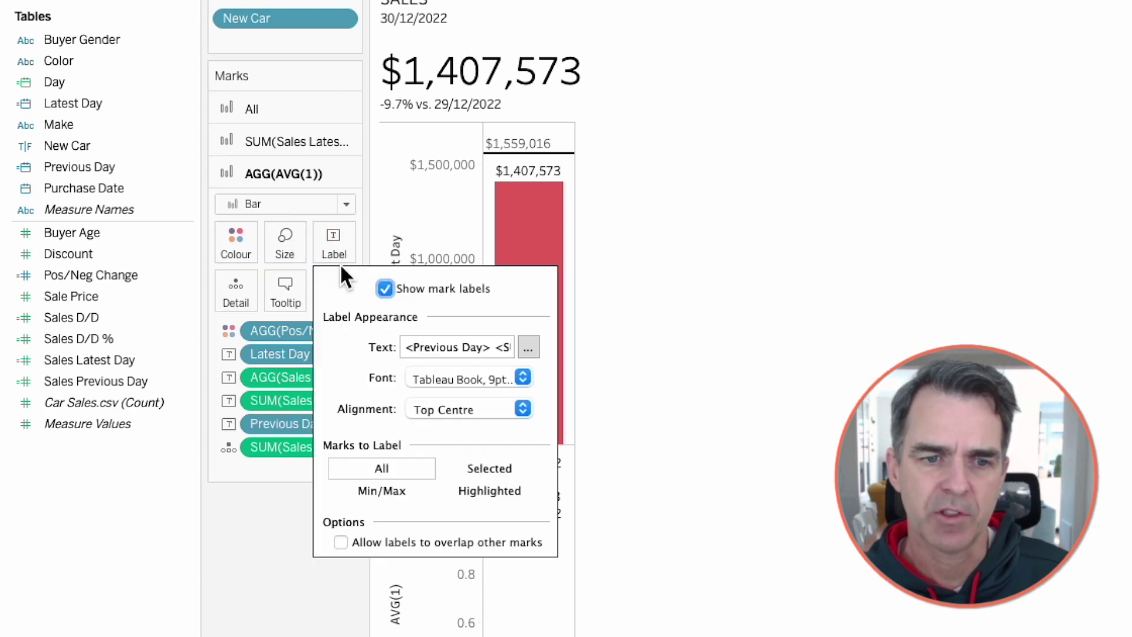
click(527, 348)
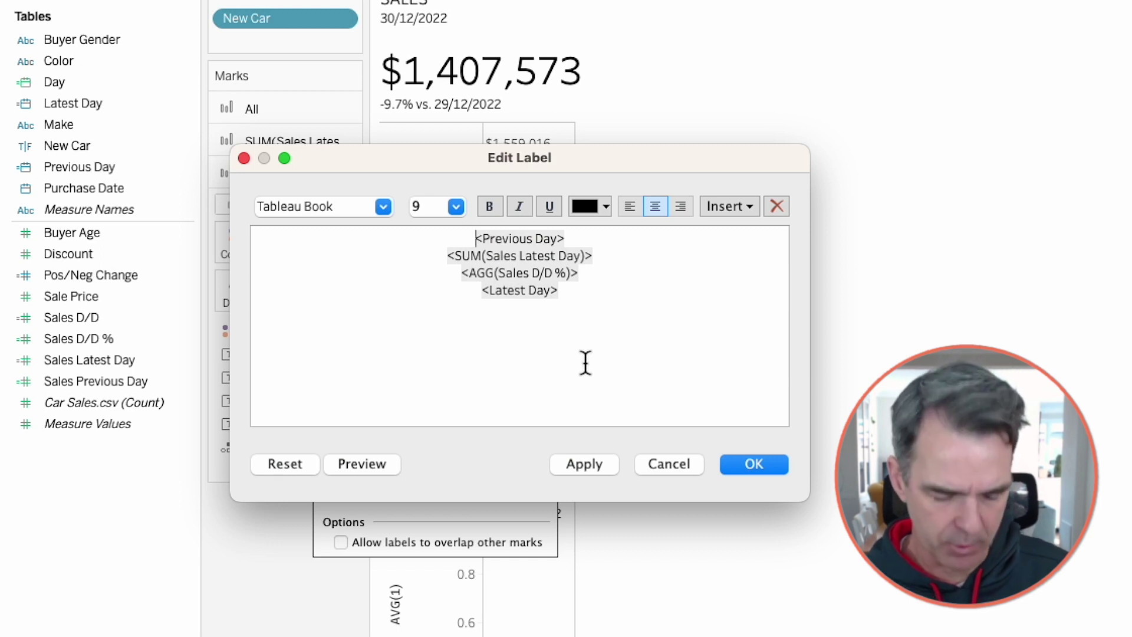
key(super+a)
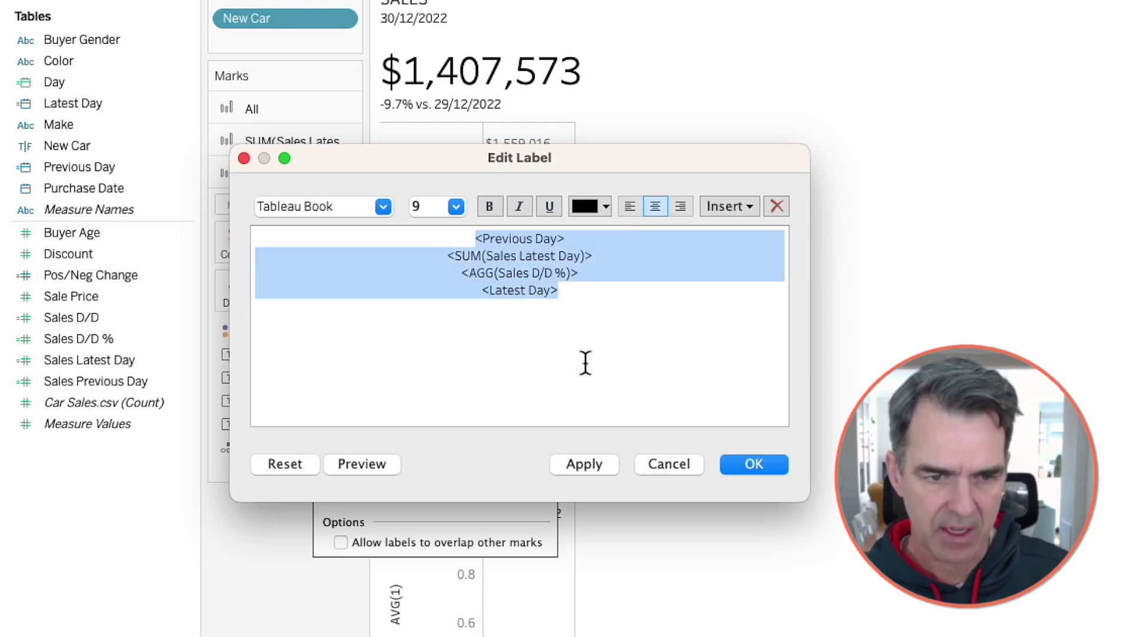
key(super+v)
key(super+a)
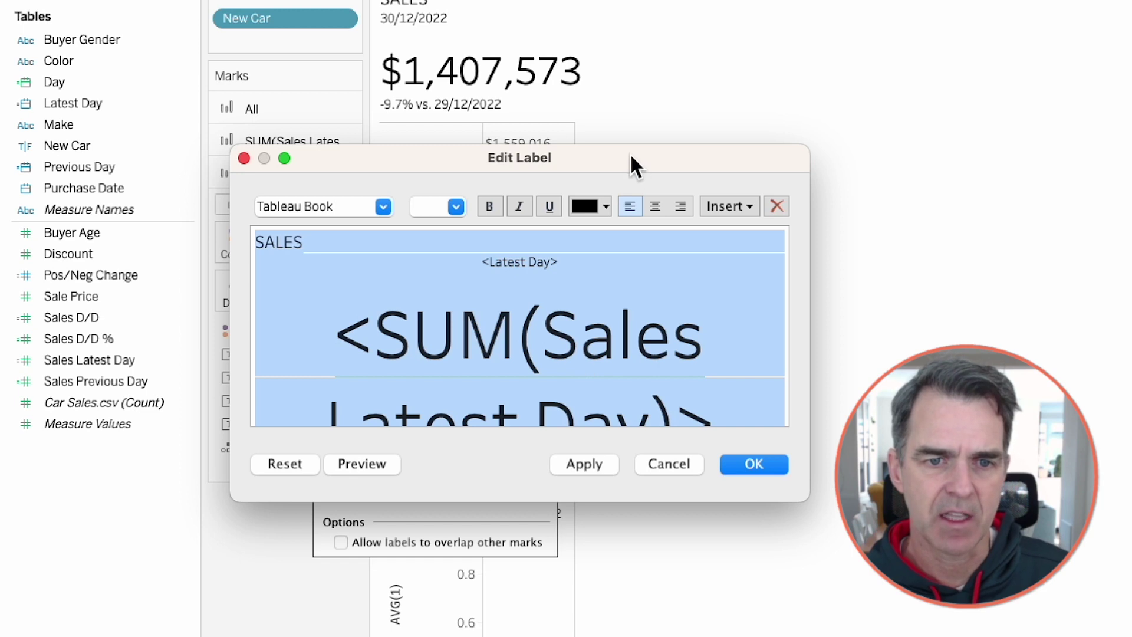
click(629, 206)
Make the $1,407,573 sales line 28-point bold and apply the label edits.
triple_click(598, 361)
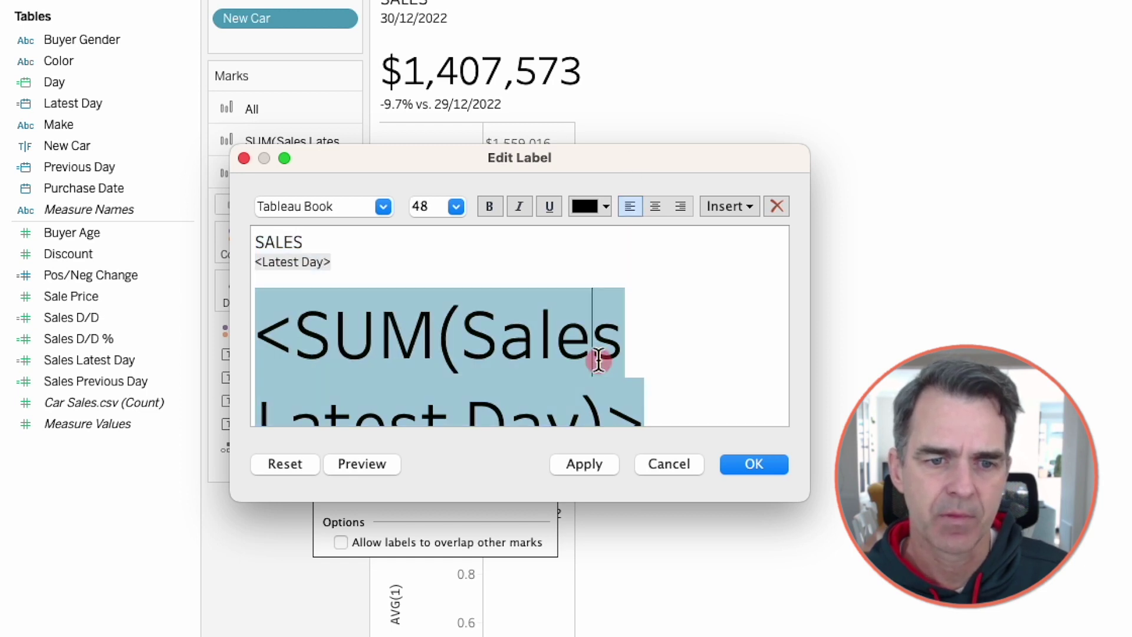
click(456, 206)
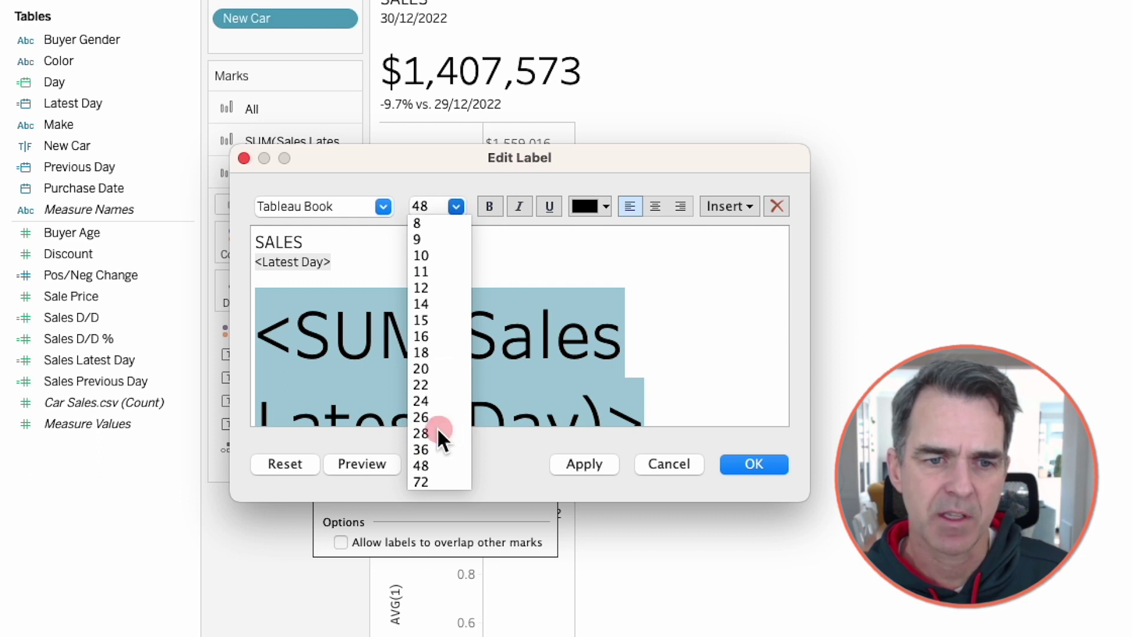
click(437, 429)
click(487, 208)
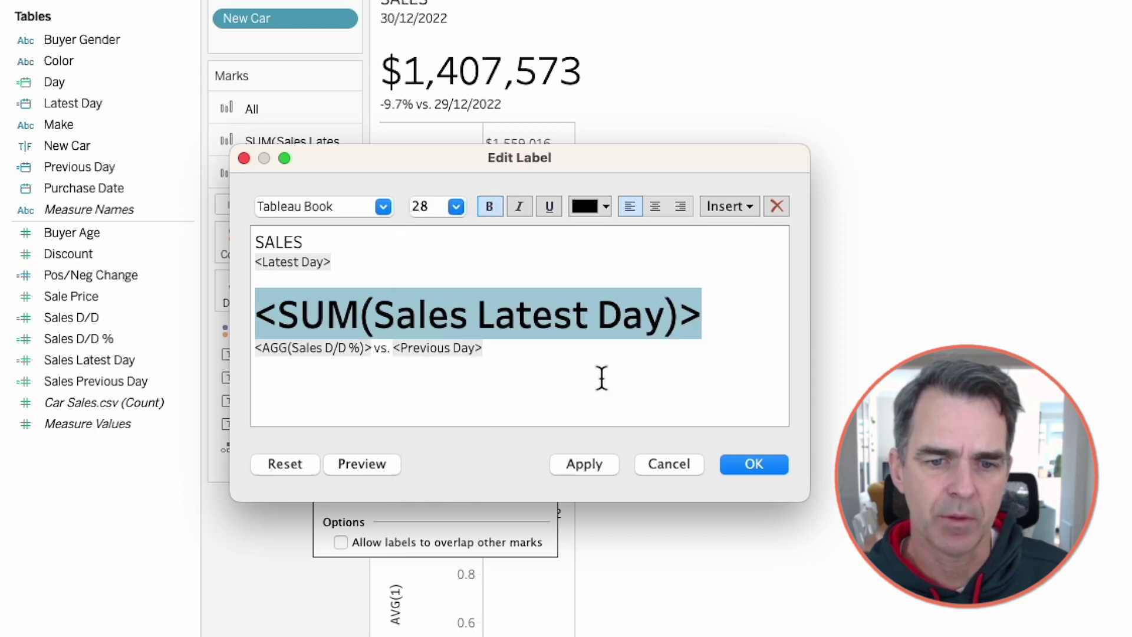
click(741, 465)
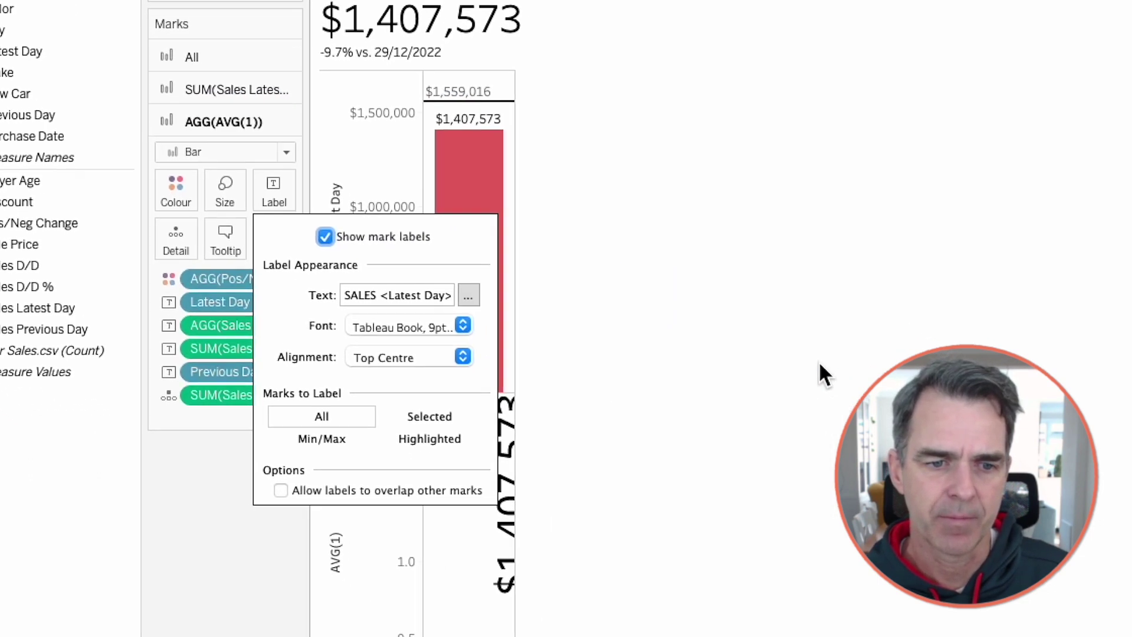
Set the AVG(1) label alignment to Left horizontal, Middle vertical, with Normal direction.
click(819, 364)
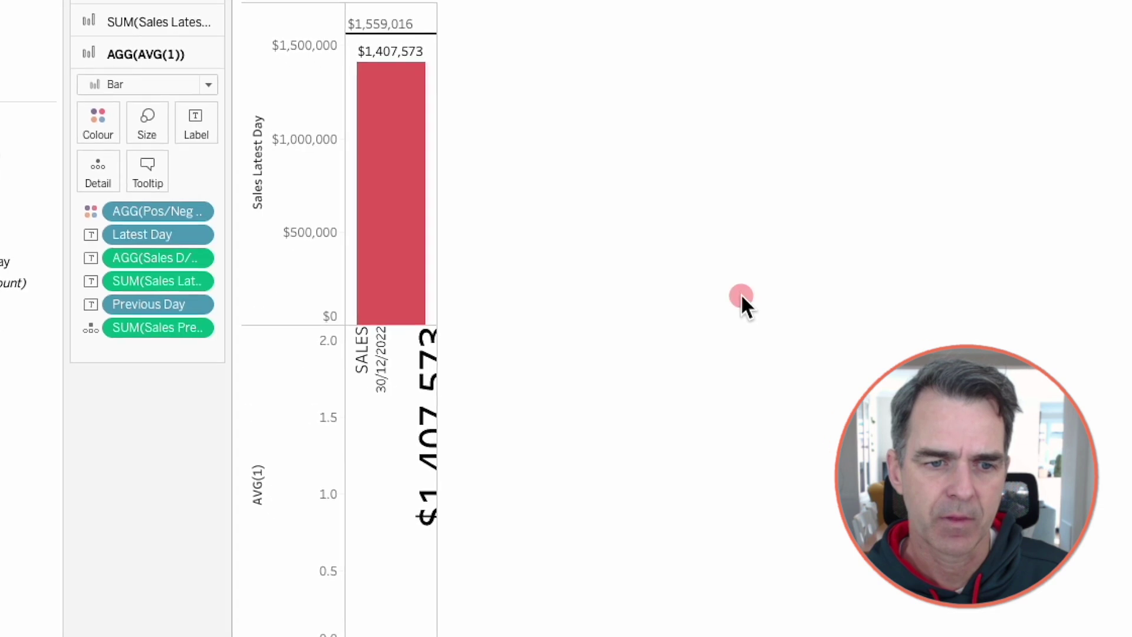
mouse_move(498, 481)
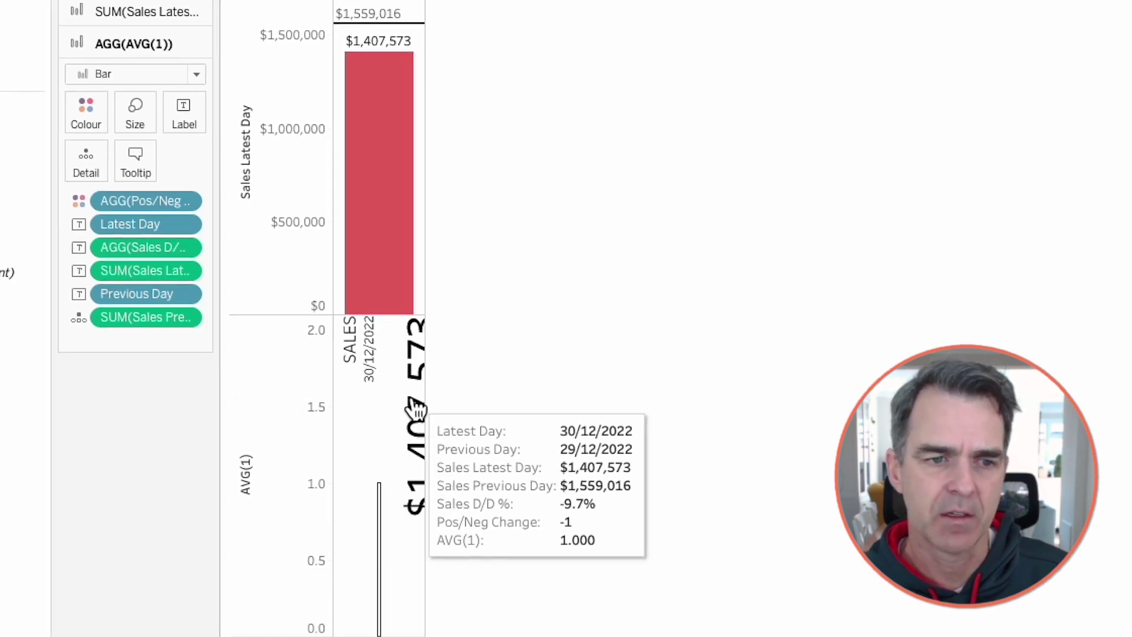
click(185, 109)
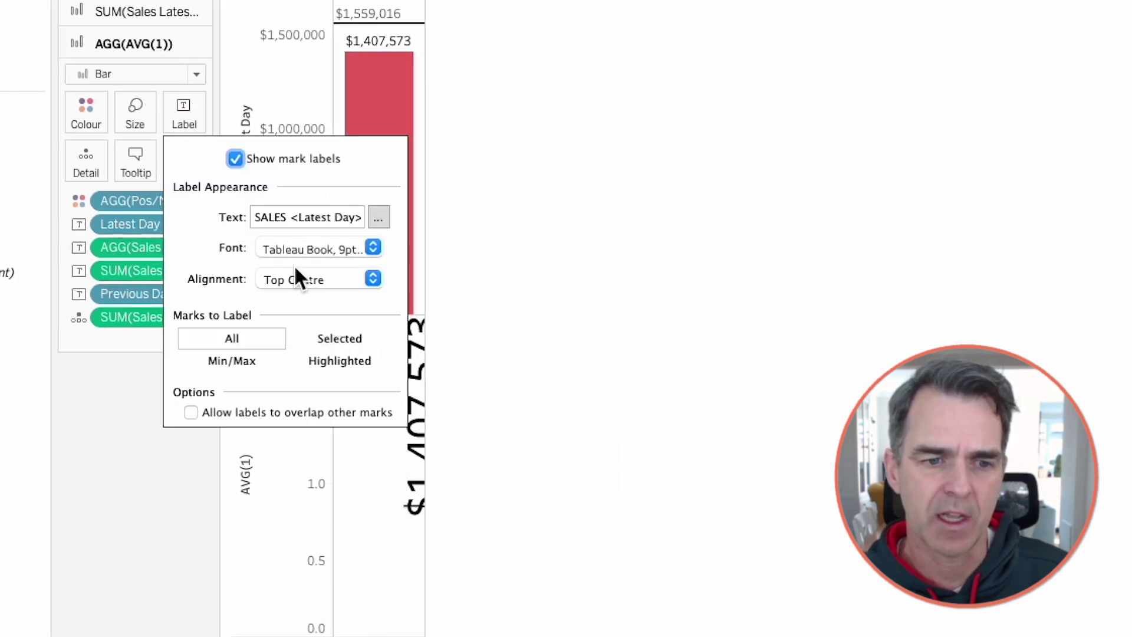
click(312, 277)
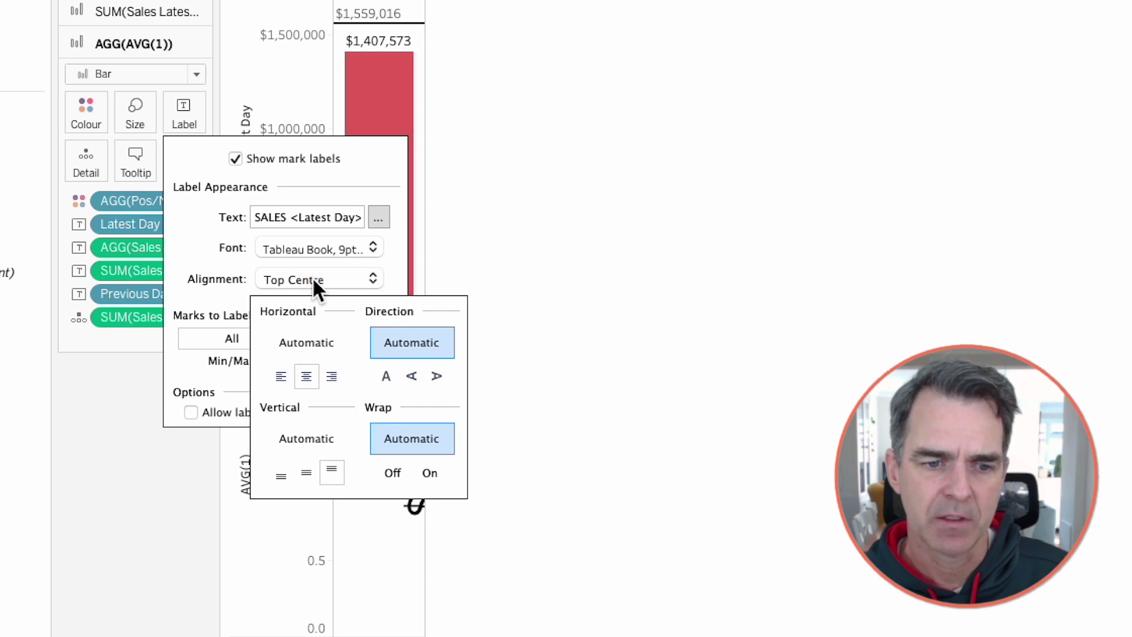
click(280, 377)
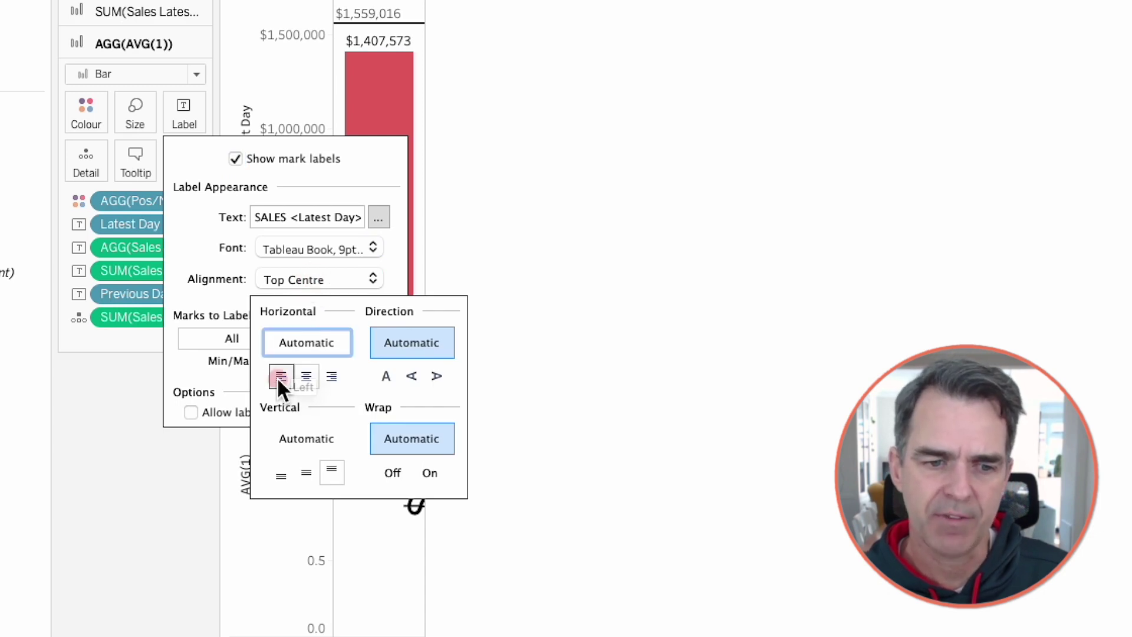
click(306, 472)
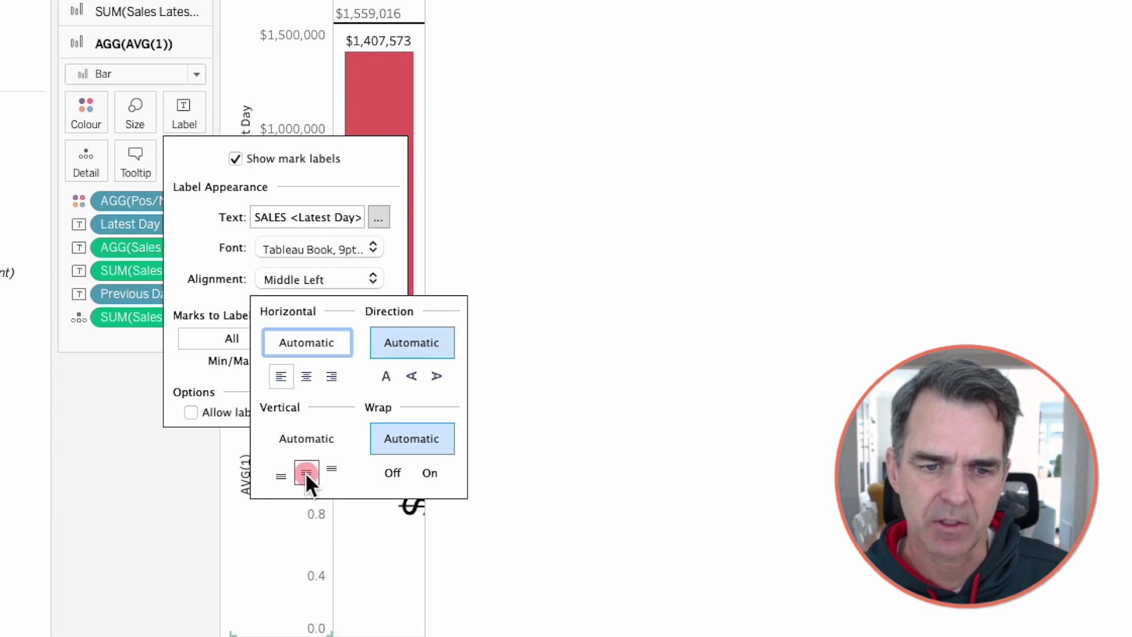
click(383, 377)
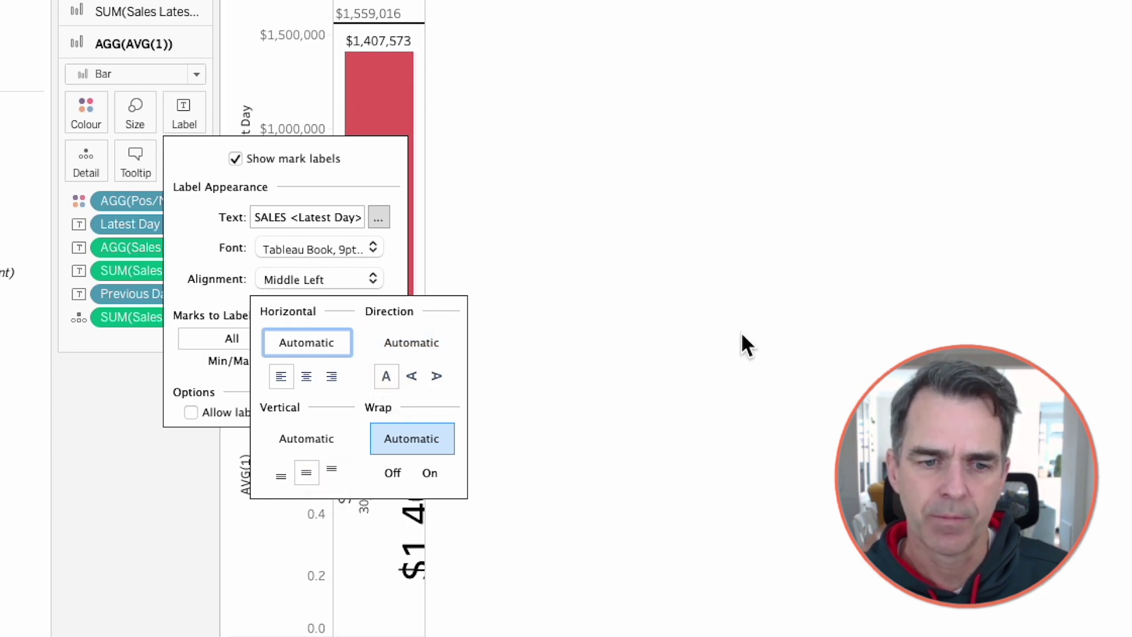
click(741, 336)
Make AVG(1) a dual axis with the sales bar and hide the AVG(1) axis header.
right_click(286, 382)
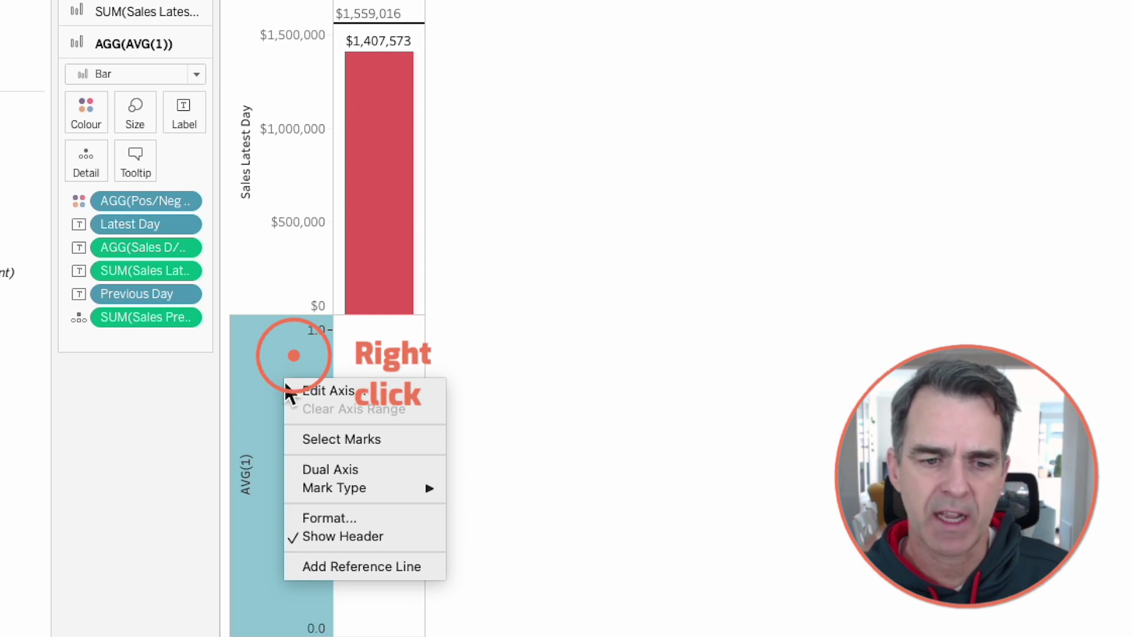
click(316, 469)
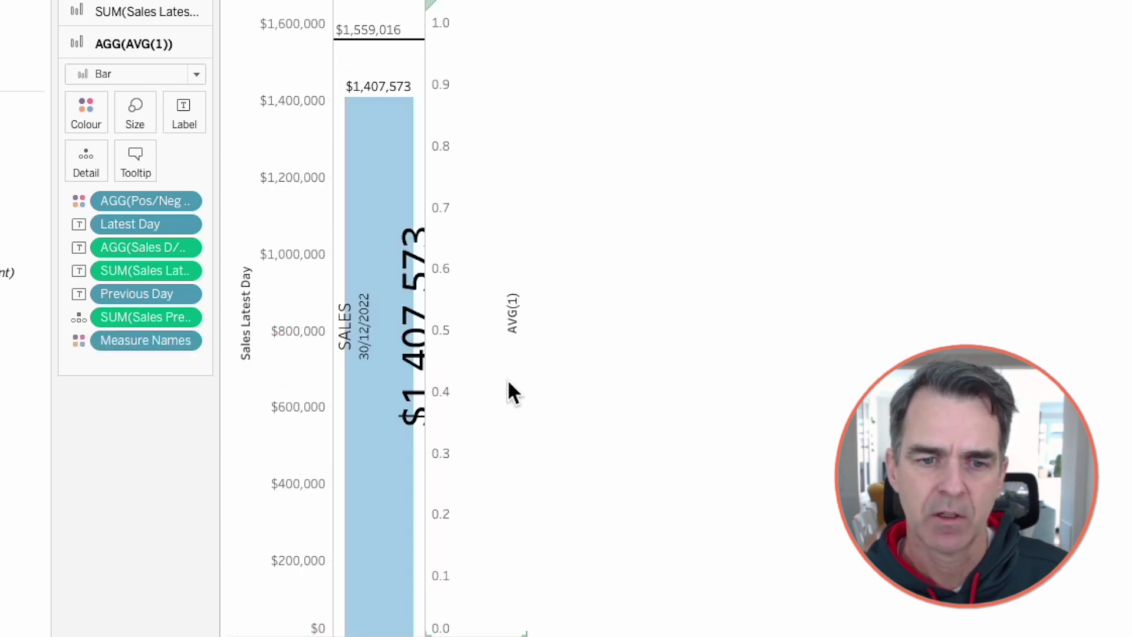
right_click(478, 320)
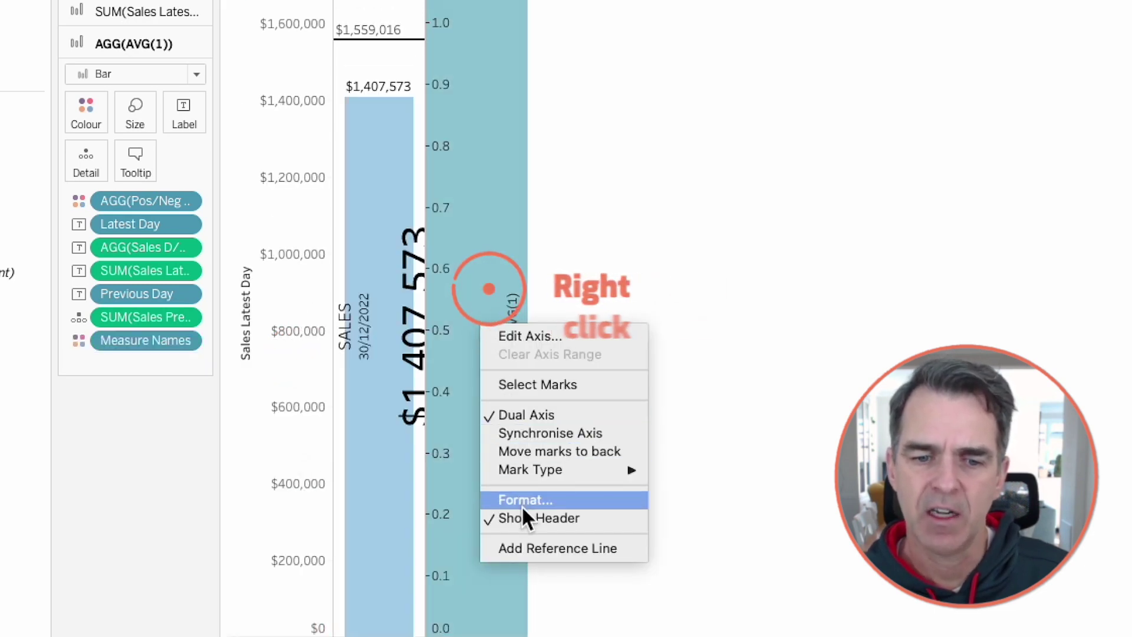
click(521, 517)
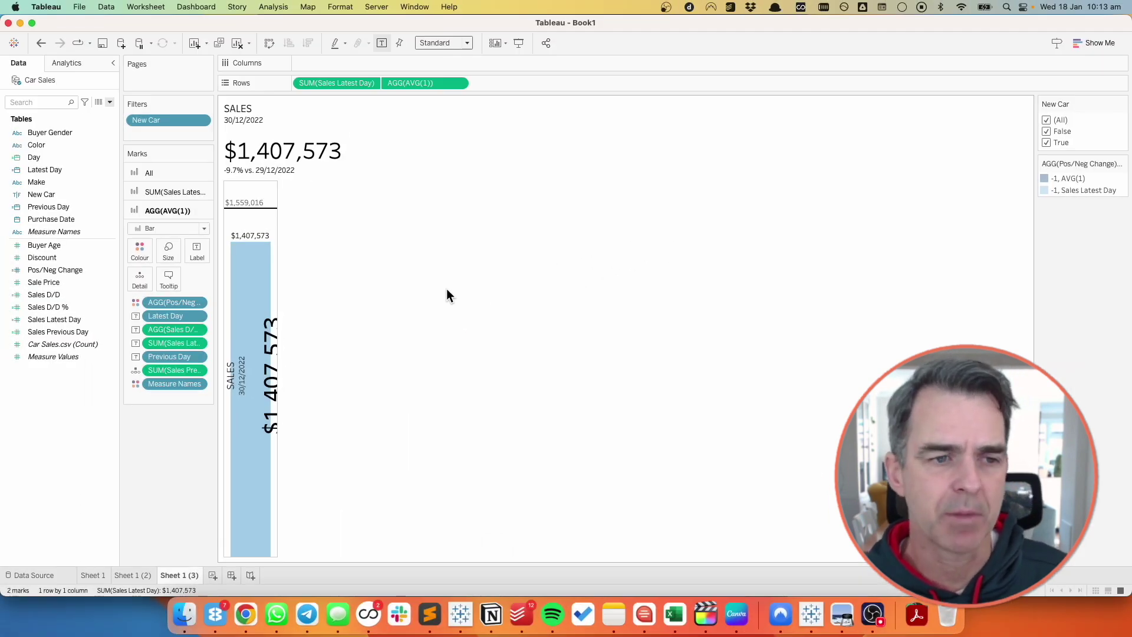
Put Measure Names on Columns, widen the pane, and remove Measure Names colour from the All marks card.
drag(54, 231, 166, 171)
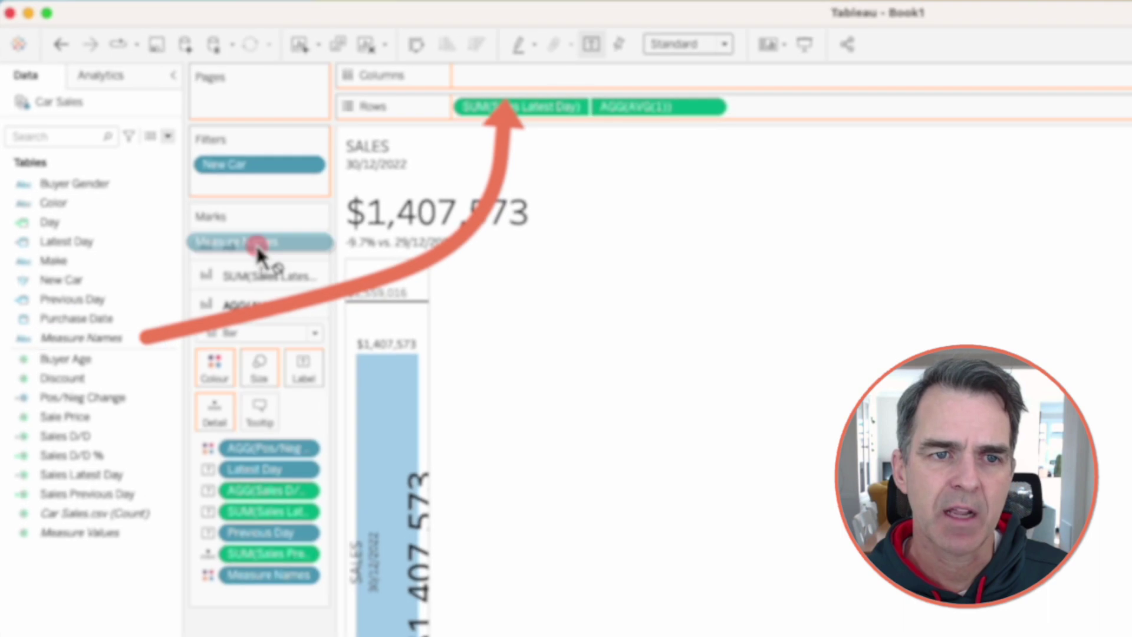
drag(256, 243, 579, 77)
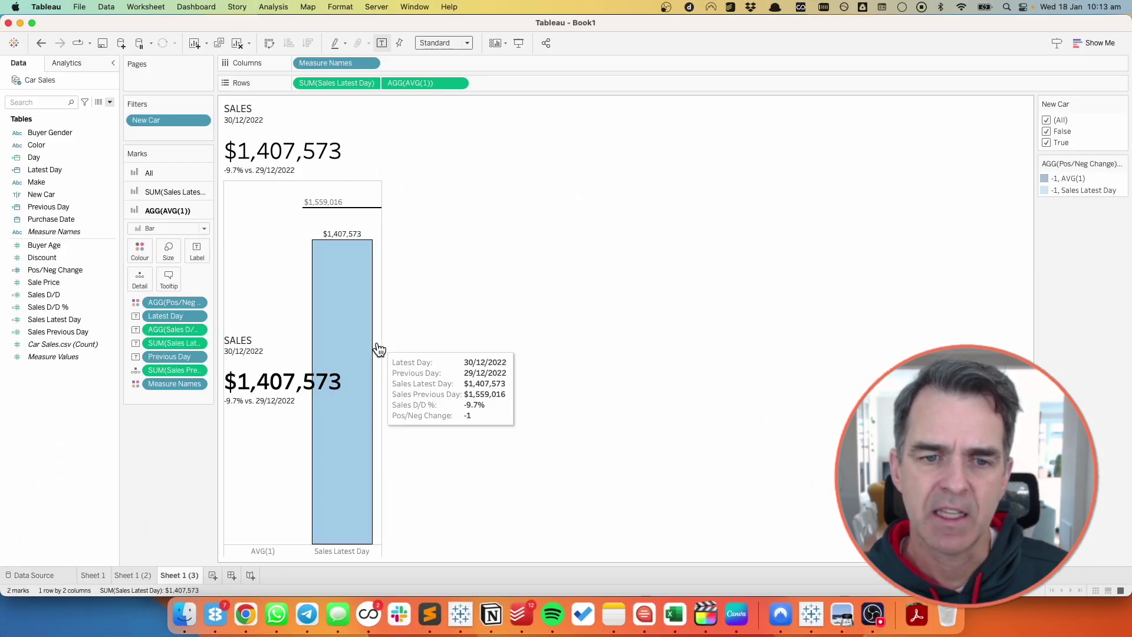
drag(436, 345, 436, 345)
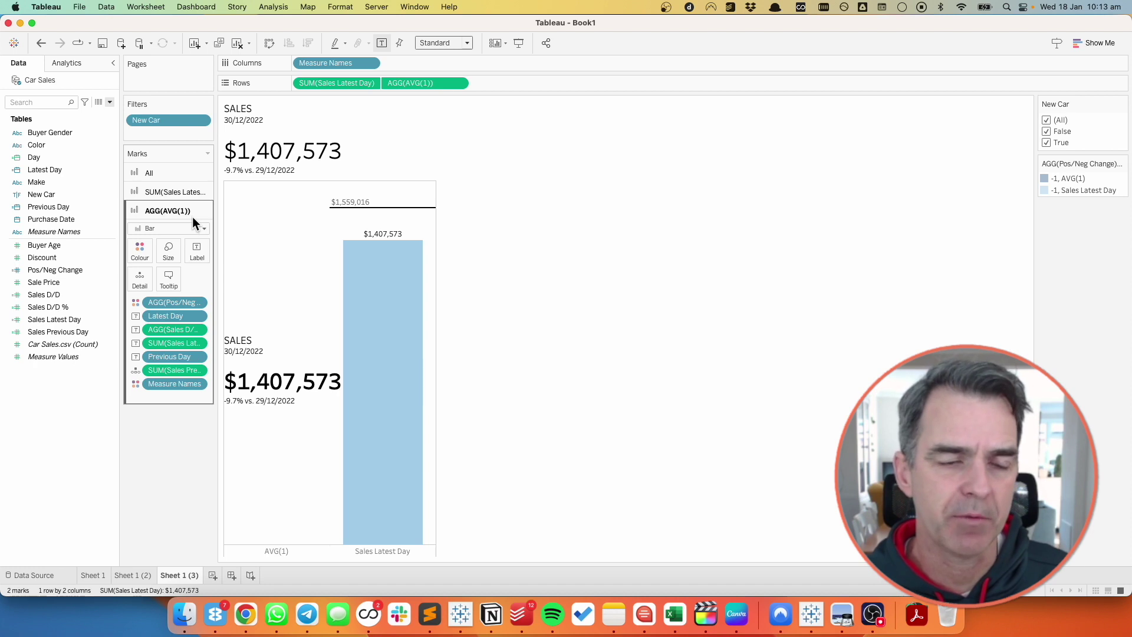
click(169, 175)
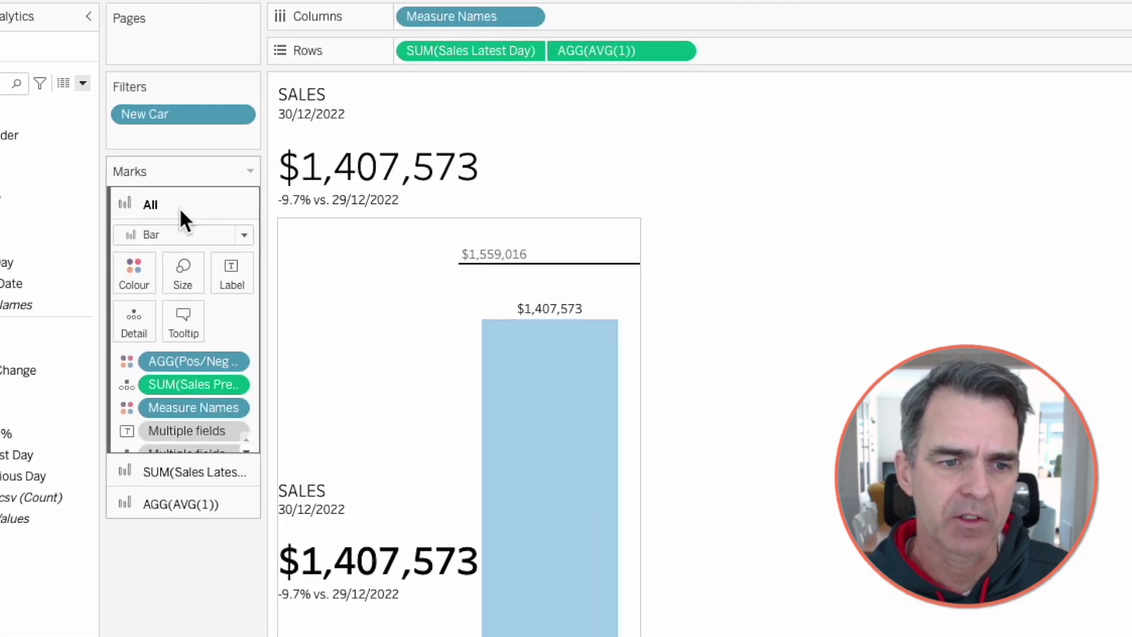
drag(187, 409, 183, 634)
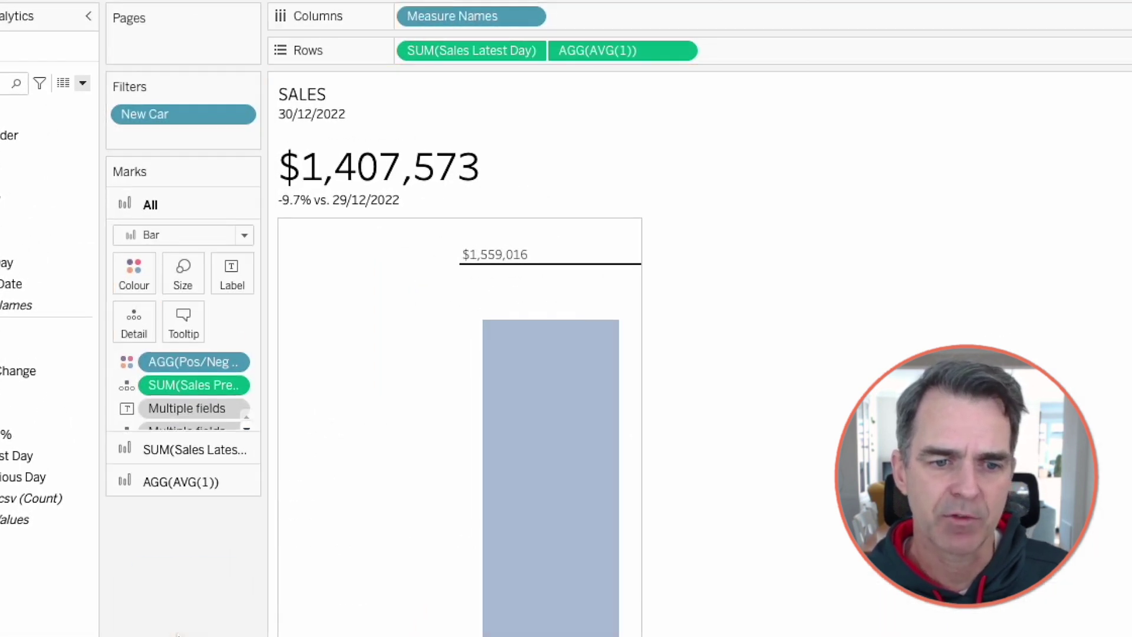
Hide the Measure Names column header and reset the worksheet title to 'Sheet 1 (3)'.
right_click(472, 19)
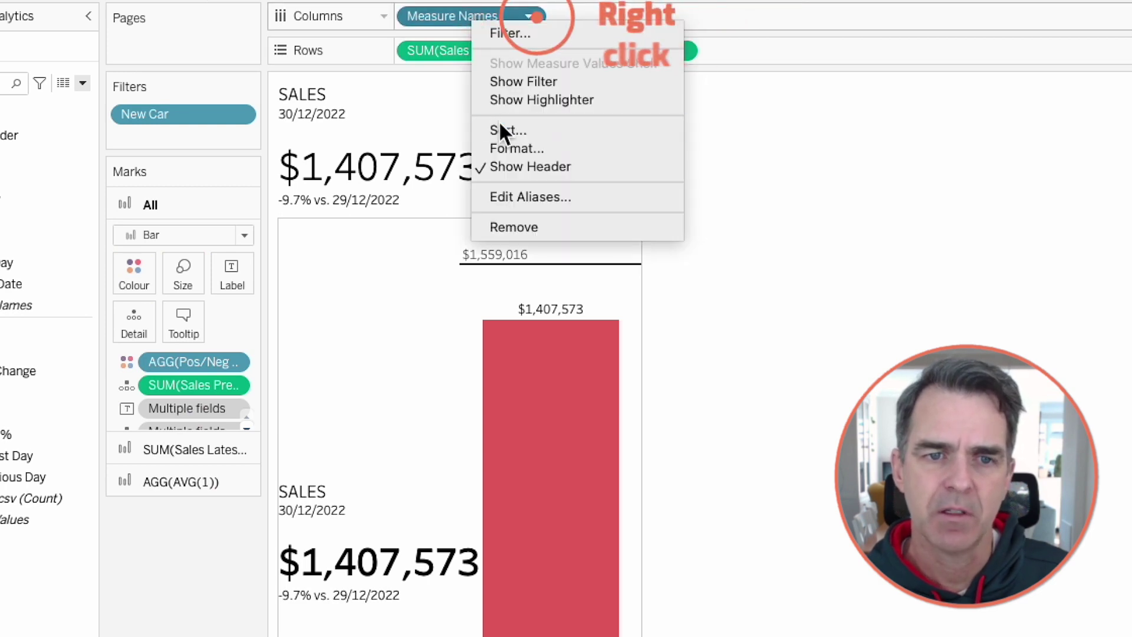
click(508, 167)
right_click(412, 178)
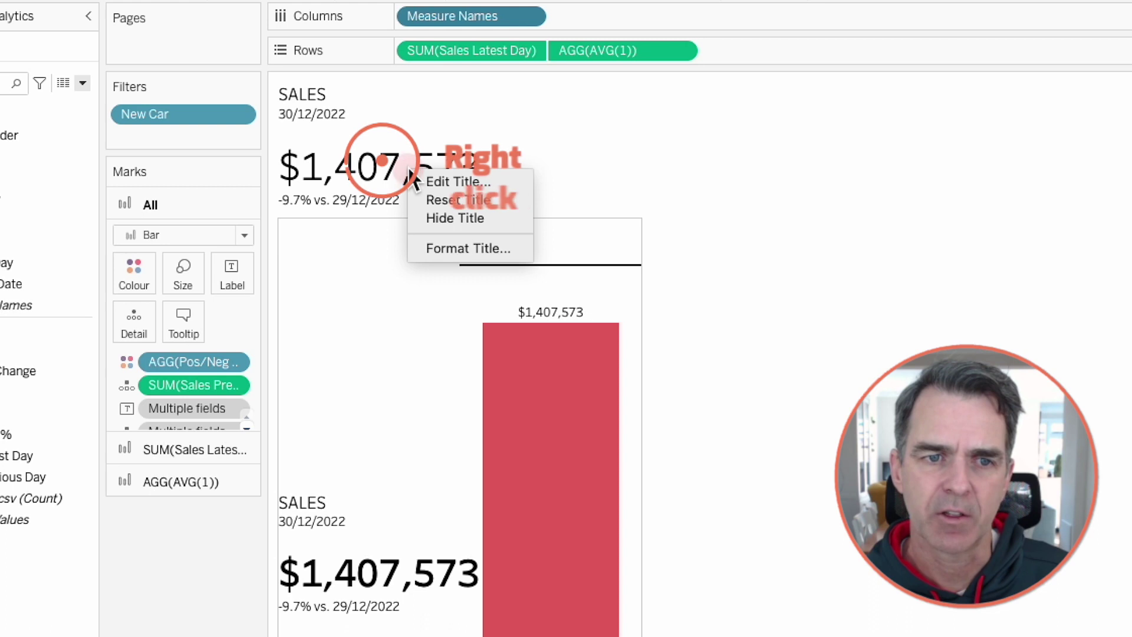
click(433, 199)
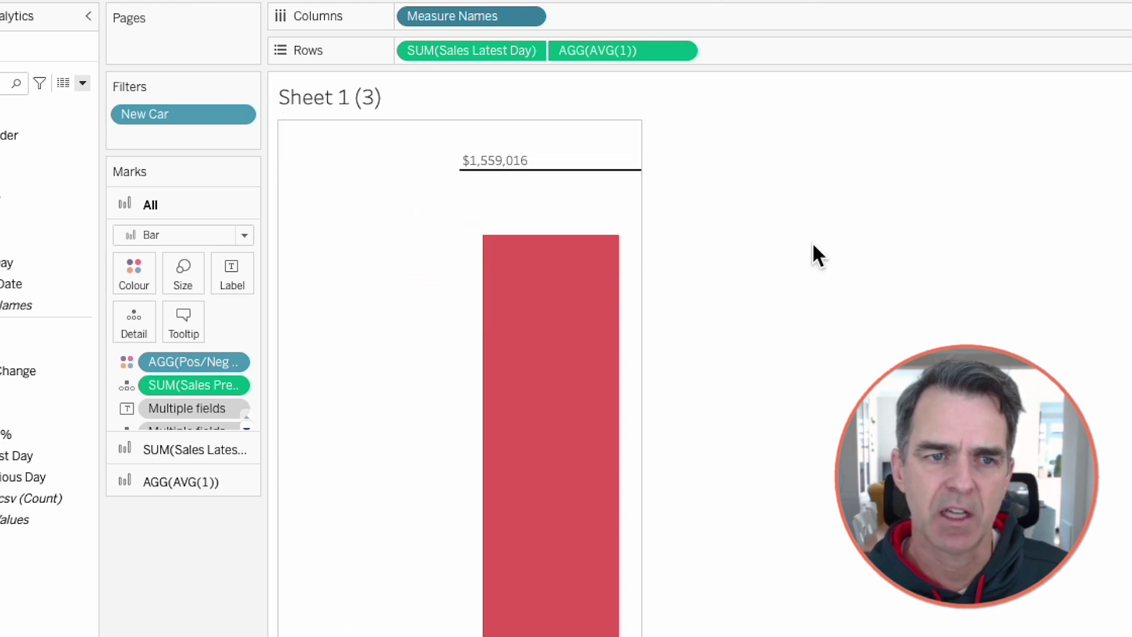
right_click(393, 271)
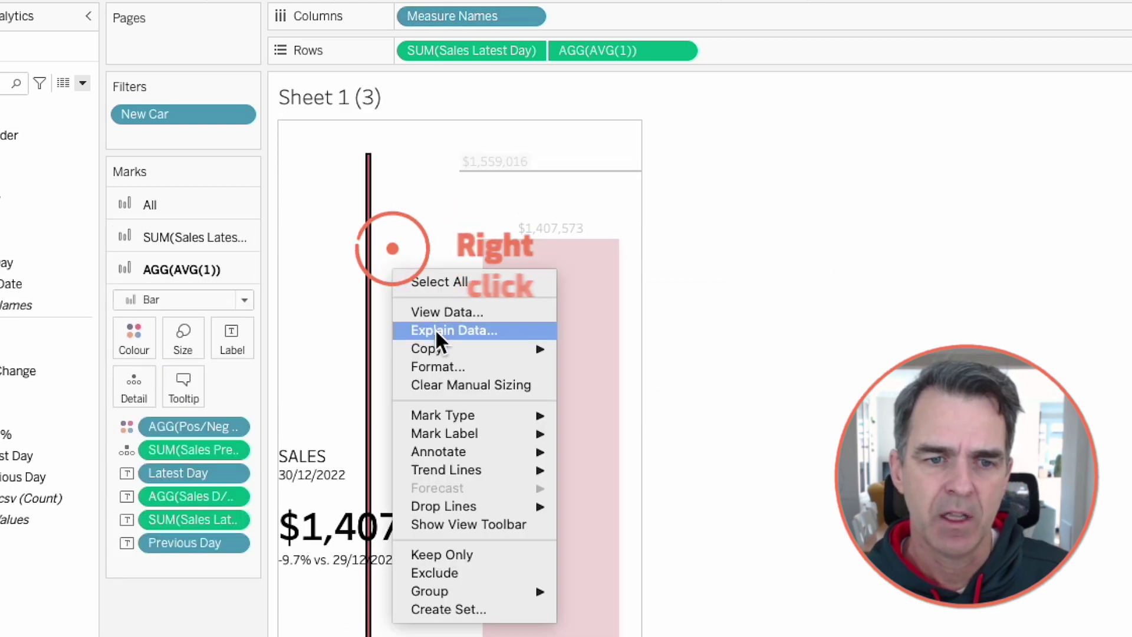
Set the sheet's Row Divider and Column Divider pane borders to None.
click(442, 367)
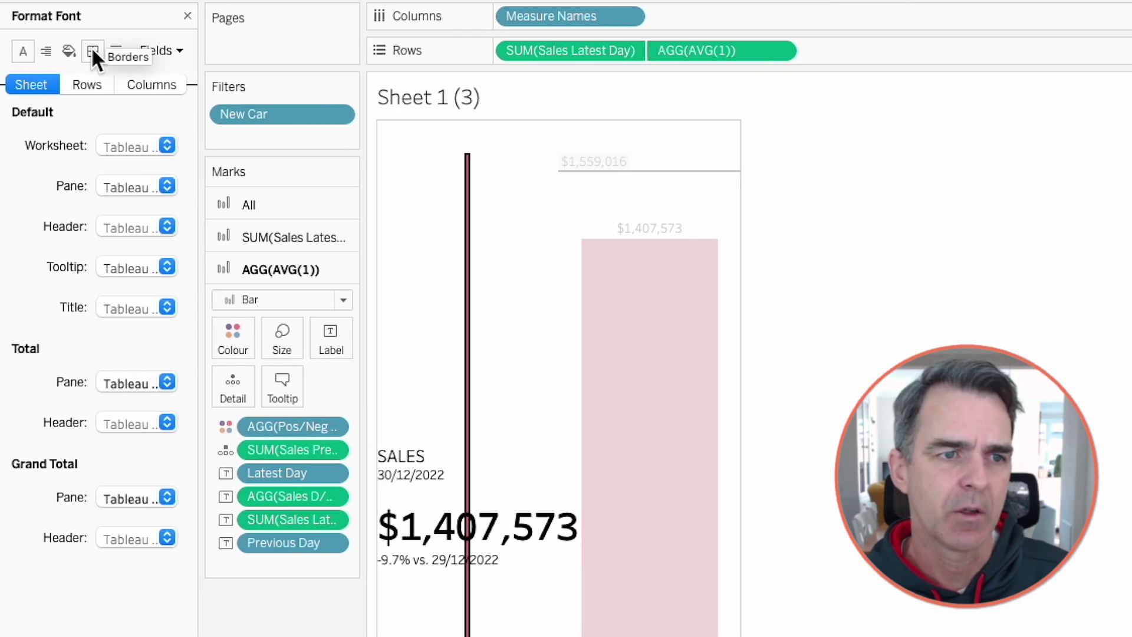
click(9, 50)
click(135, 307)
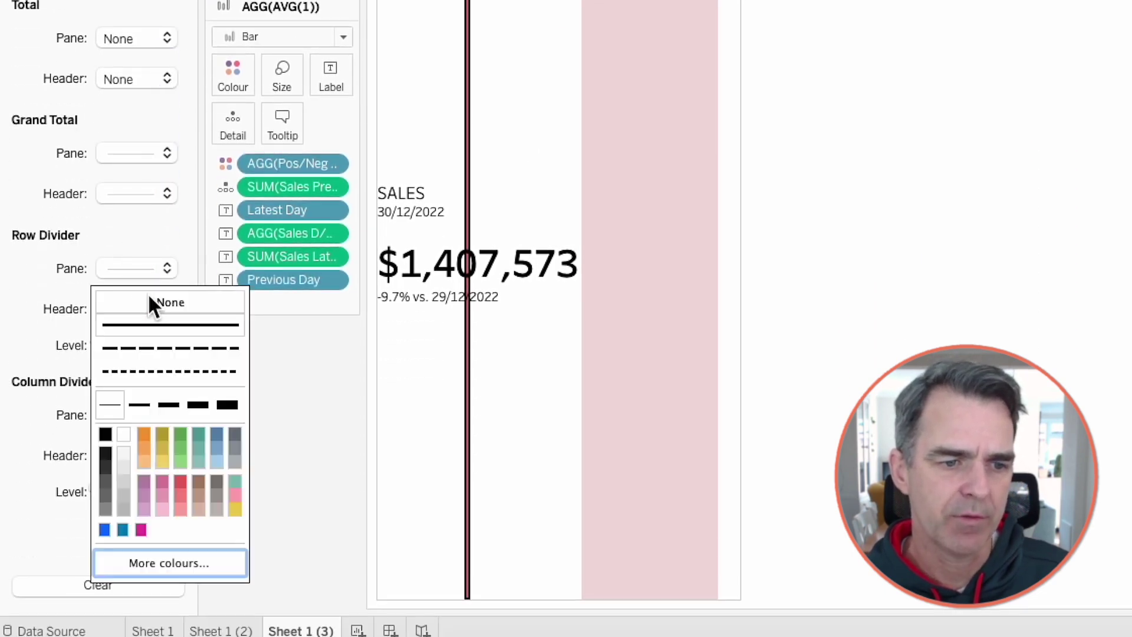
click(147, 332)
click(41, 453)
click(132, 415)
click(179, 118)
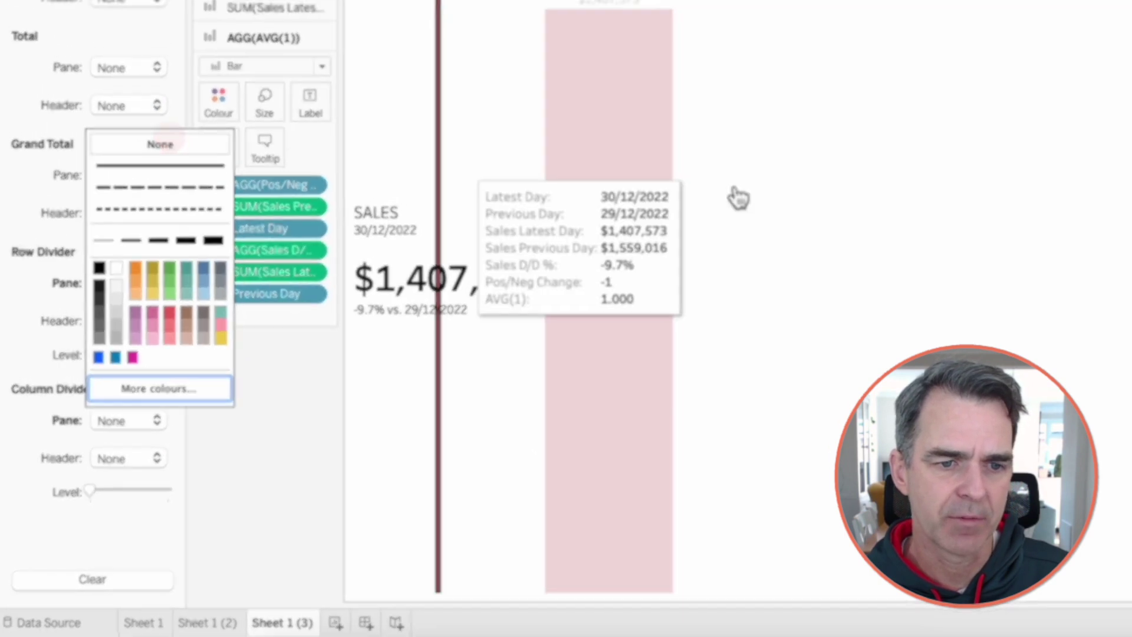
click(738, 197)
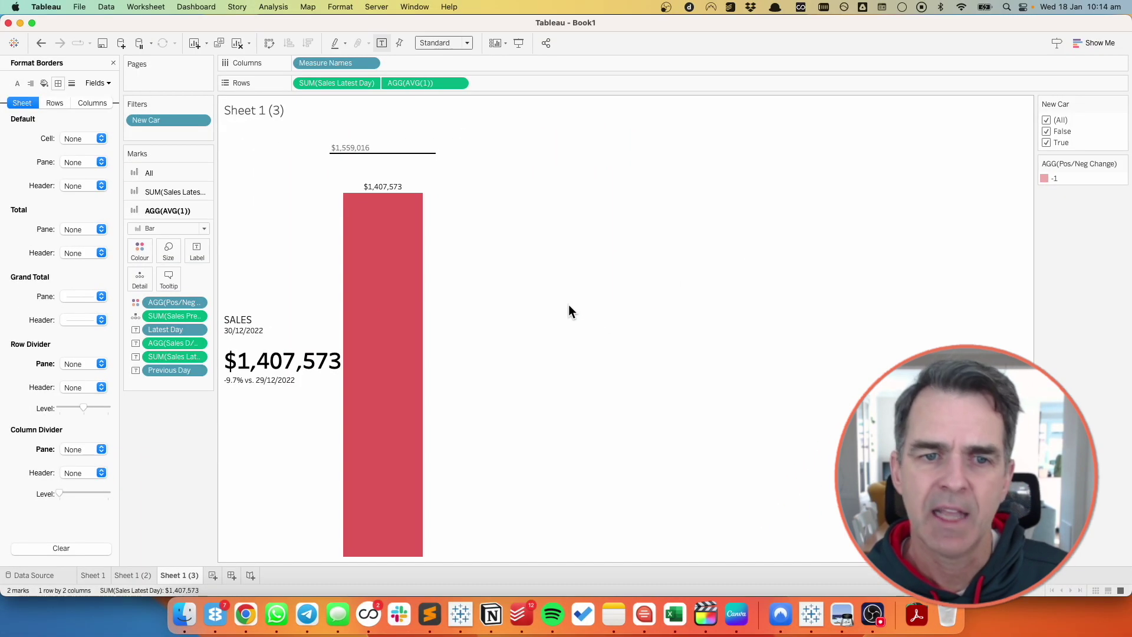